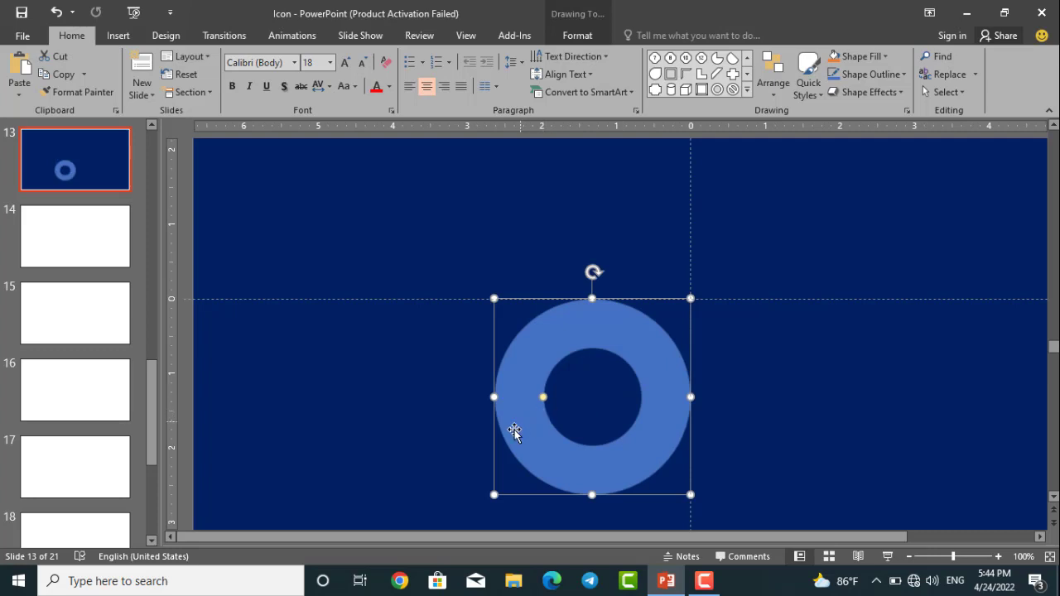
# Shrink the donut shape to about 2.2 × 2.2 in and enlarge its hole into a thinner ring.
pyautogui.moveTo(495, 493); pyautogui.dragTo(526, 463)
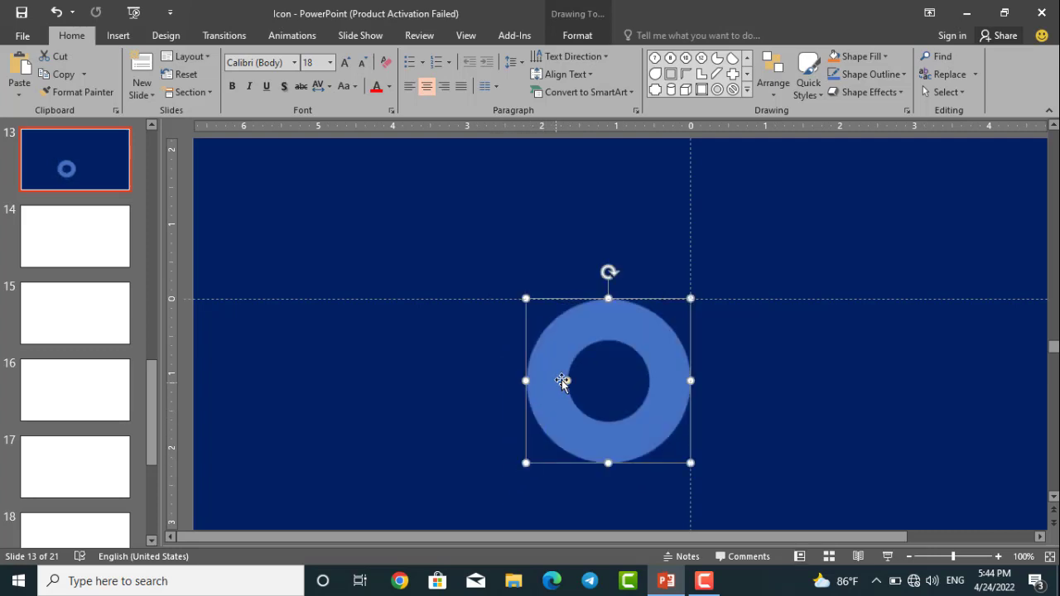
pyautogui.moveTo(567, 381); pyautogui.dragTo(547, 383)
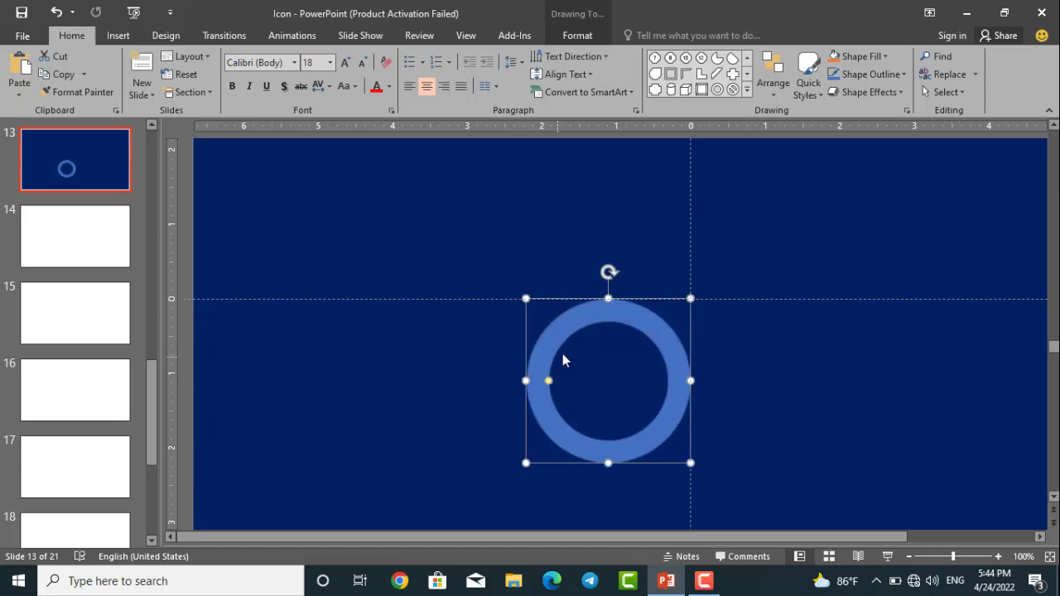
# Give the ring a white fill with no outline and slightly thicken its band.
pyautogui.click(577, 34)
pyautogui.click(414, 58)
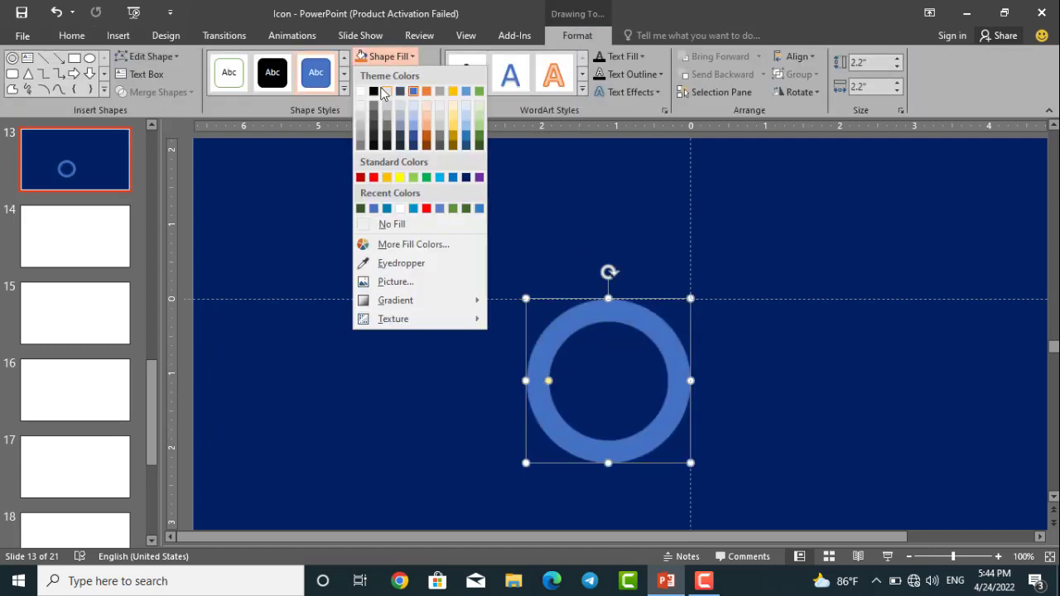
pyautogui.click(361, 93)
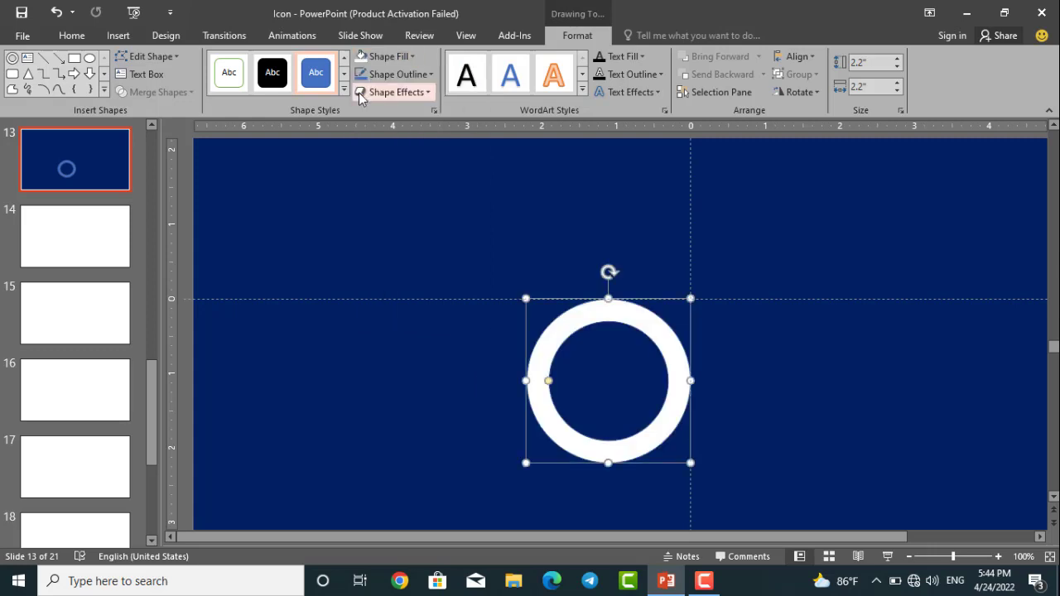
pyautogui.click(431, 73)
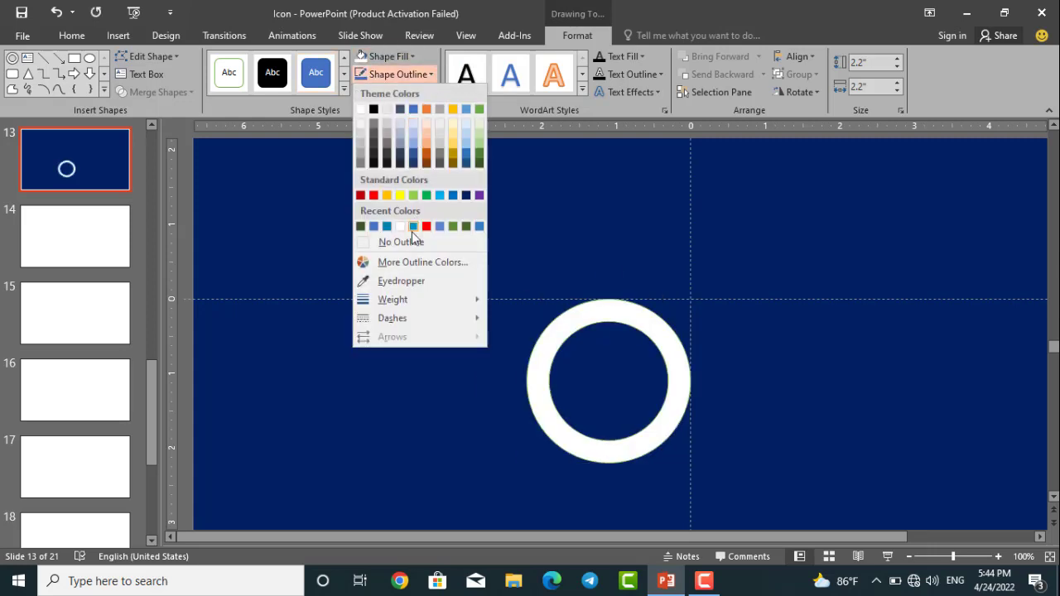
pyautogui.click(414, 240)
pyautogui.click(414, 240)
pyautogui.click(550, 394)
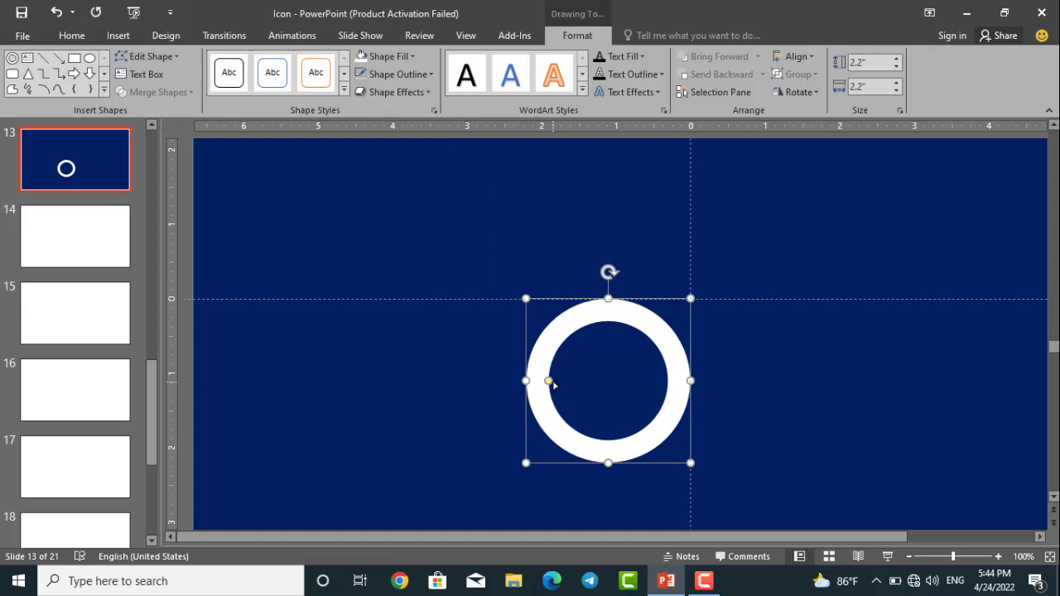
pyautogui.moveTo(554, 382); pyautogui.dragTo(551, 381)
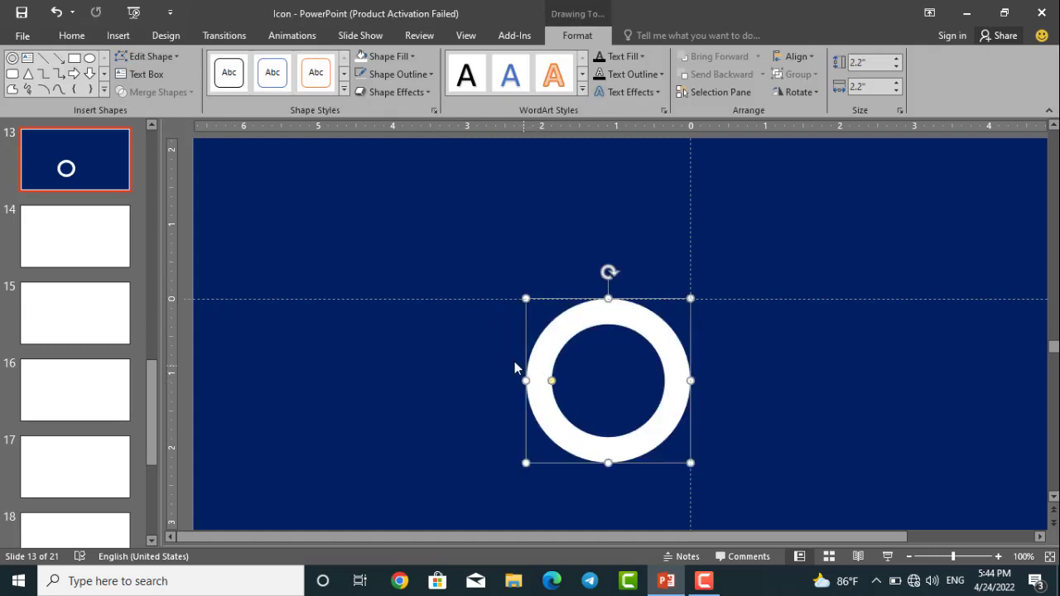
# Duplicate the white ring horizontally and place the copy just right of the vertical guide.
pyautogui.click(514, 361)
pyautogui.keyDown('ctrl'); pyautogui.scroll(-2, 518, 359); pyautogui.keyUp('ctrl')
pyautogui.click(588, 336)
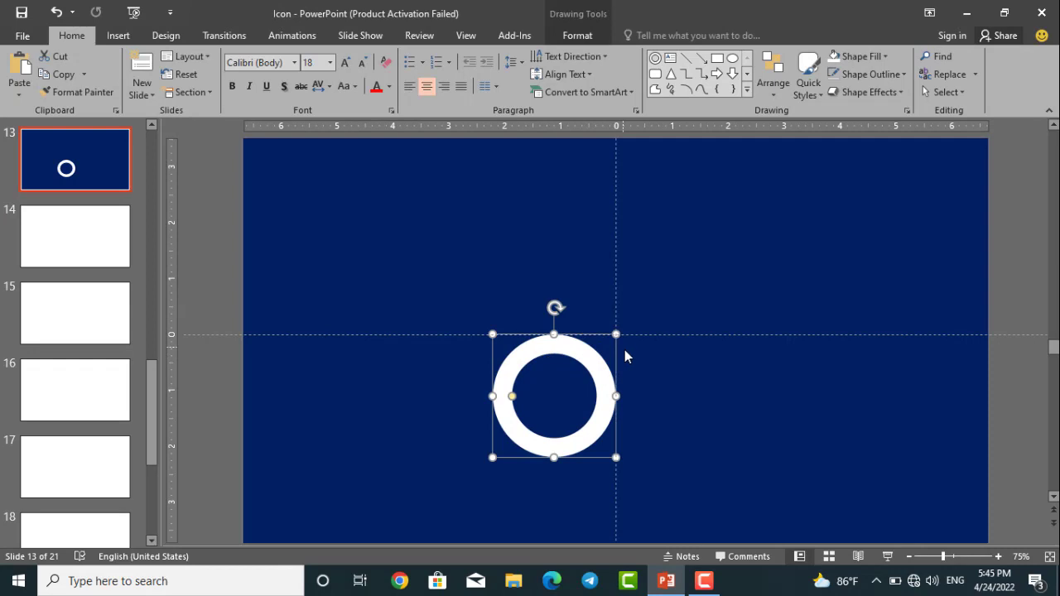
pyautogui.moveTo(615, 382); pyautogui.dragTo(722, 371)
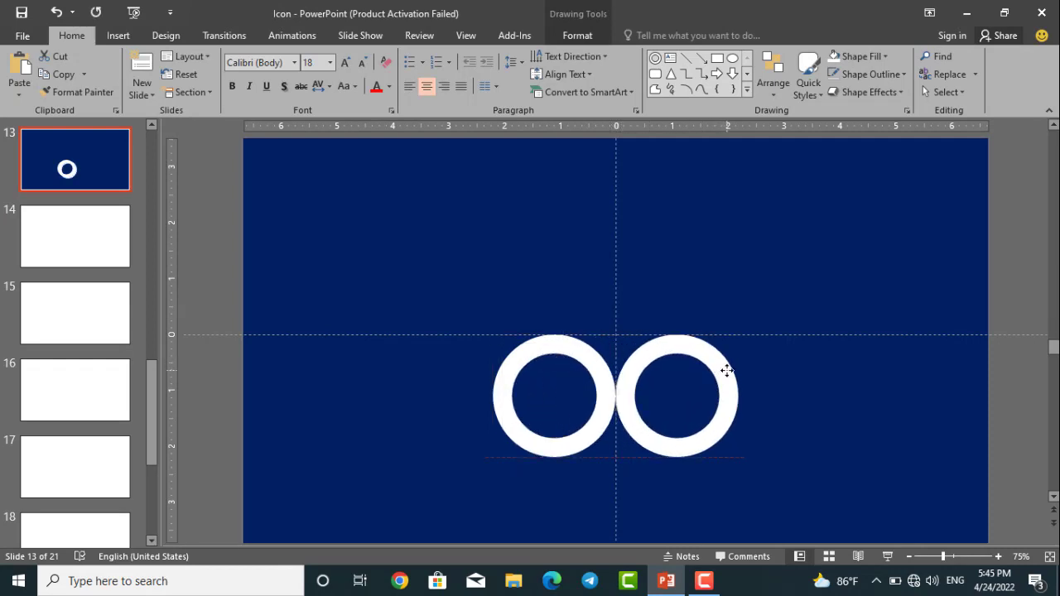
pyautogui.moveTo(726, 370); pyautogui.dragTo(729, 372)
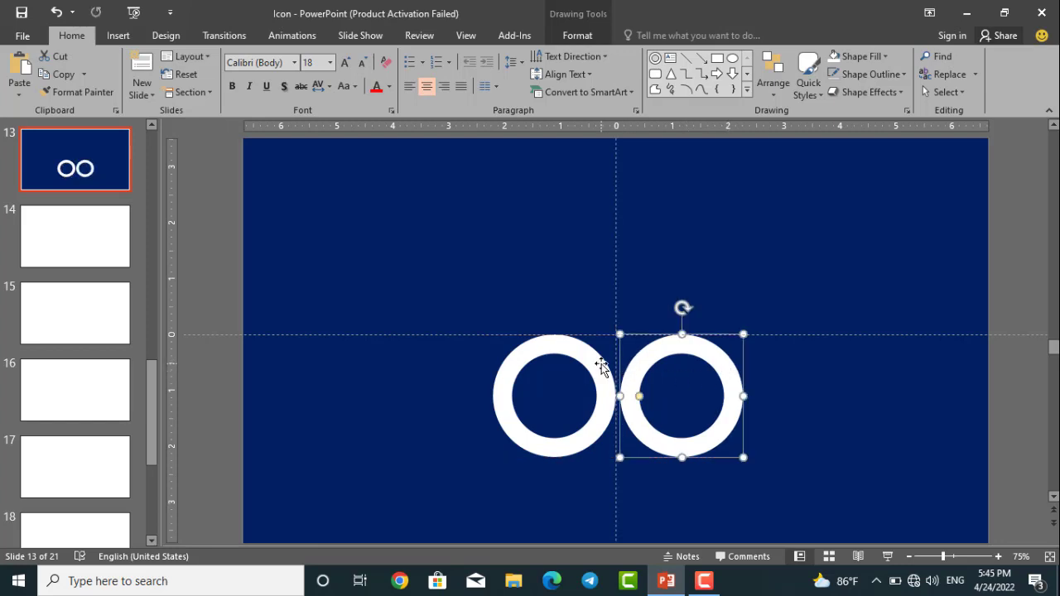
# Adjust the left ring's position so both rings have an equal gap to the vertical guide.
pyautogui.moveTo(599, 372); pyautogui.dragTo(593, 364)
pyautogui.click(776, 374)
pyautogui.scroll(5, 765, 373)
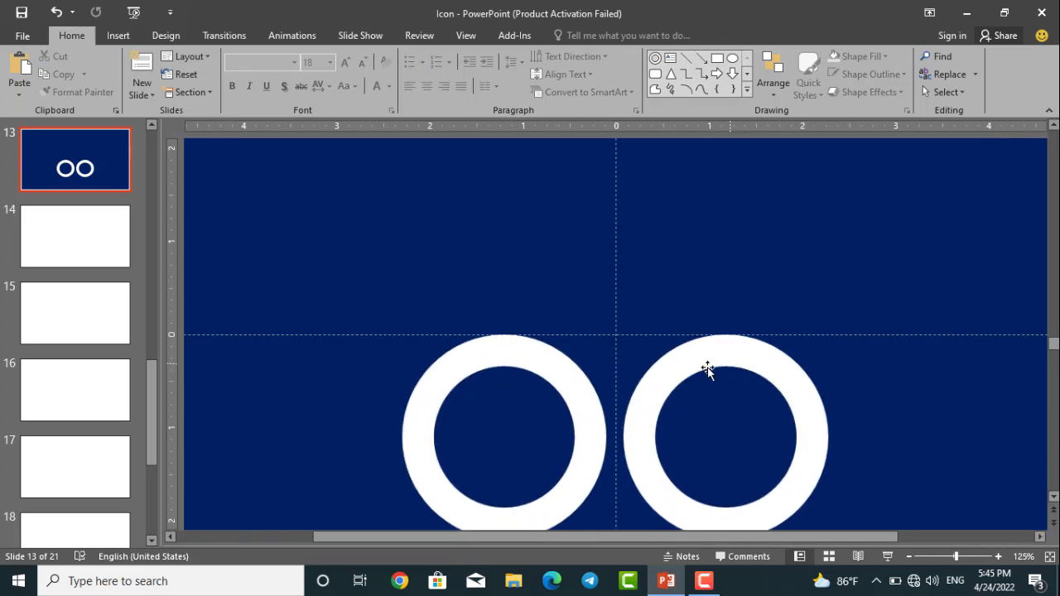
pyautogui.click(707, 370)
pyautogui.moveTo(586, 384); pyautogui.dragTo(589, 385)
pyautogui.click(641, 351)
# Draw a rectangle across the tops of both rings, aligned to the horizontal guide and sized about 2.38 × 0.34 in.
pyautogui.scroll(-5, 642, 346)
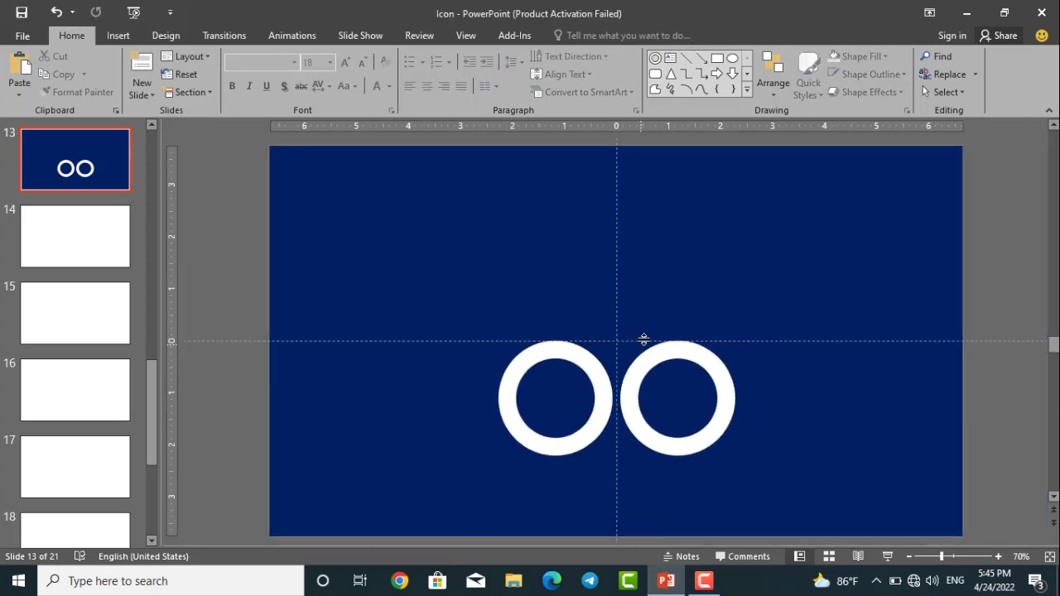
pyautogui.scroll(1, 692, 332)
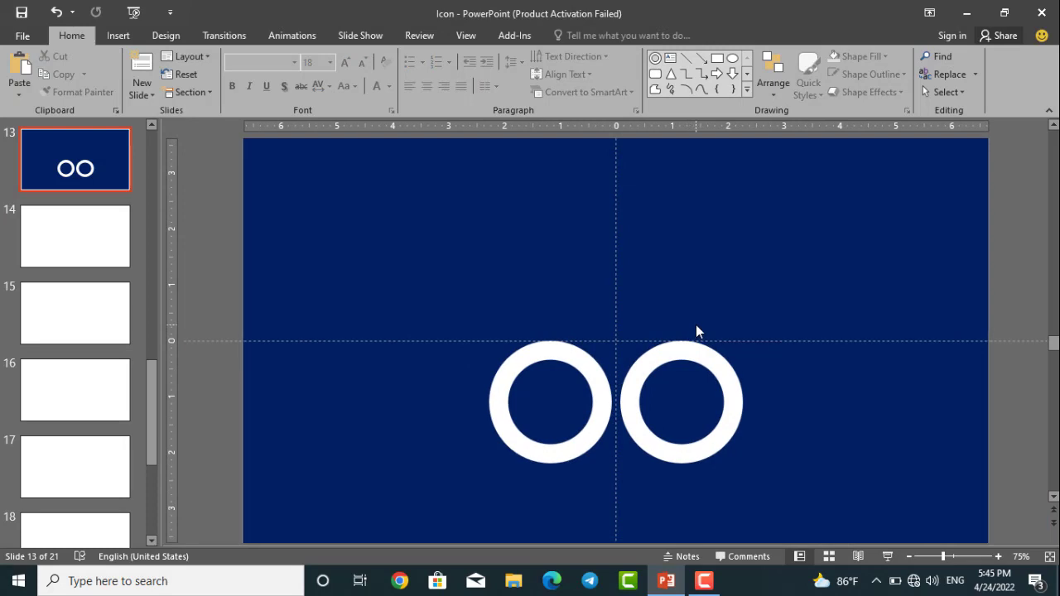
pyautogui.click(716, 61)
pyautogui.moveTo(511, 293); pyautogui.dragTo(681, 322)
pyautogui.moveTo(572, 314); pyautogui.dragTo(585, 354)
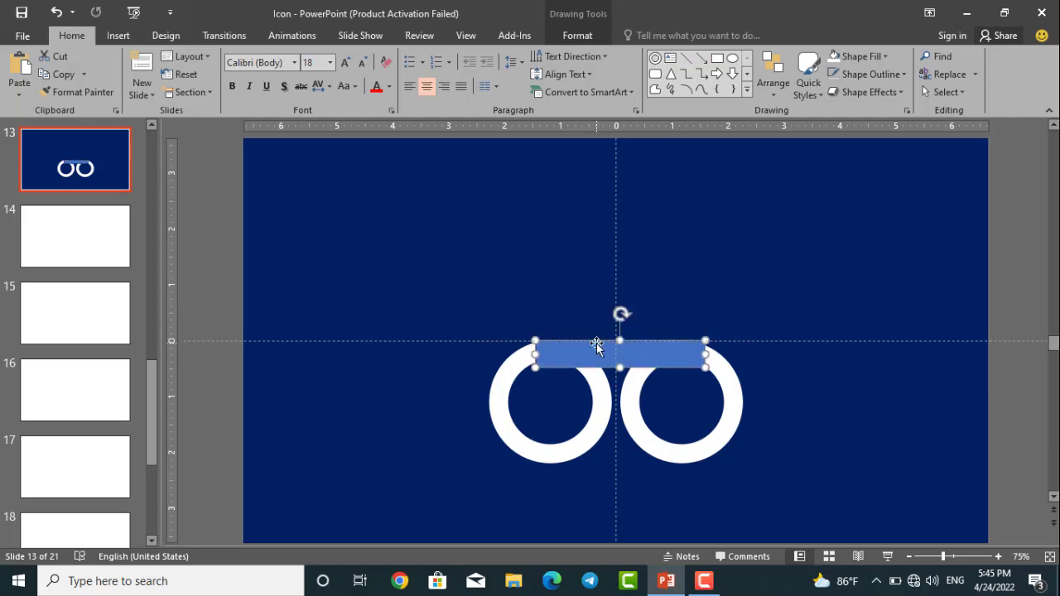
pyautogui.scroll(5, 524, 313)
pyautogui.moveTo(525, 313); pyautogui.dragTo(543, 320)
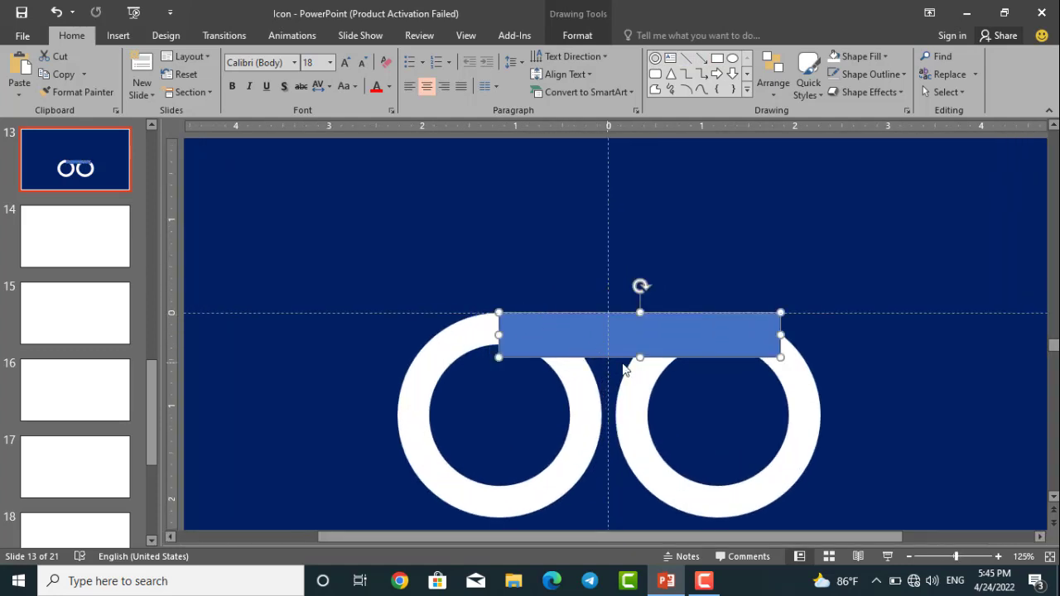
pyautogui.moveTo(640, 357); pyautogui.dragTo(640, 344)
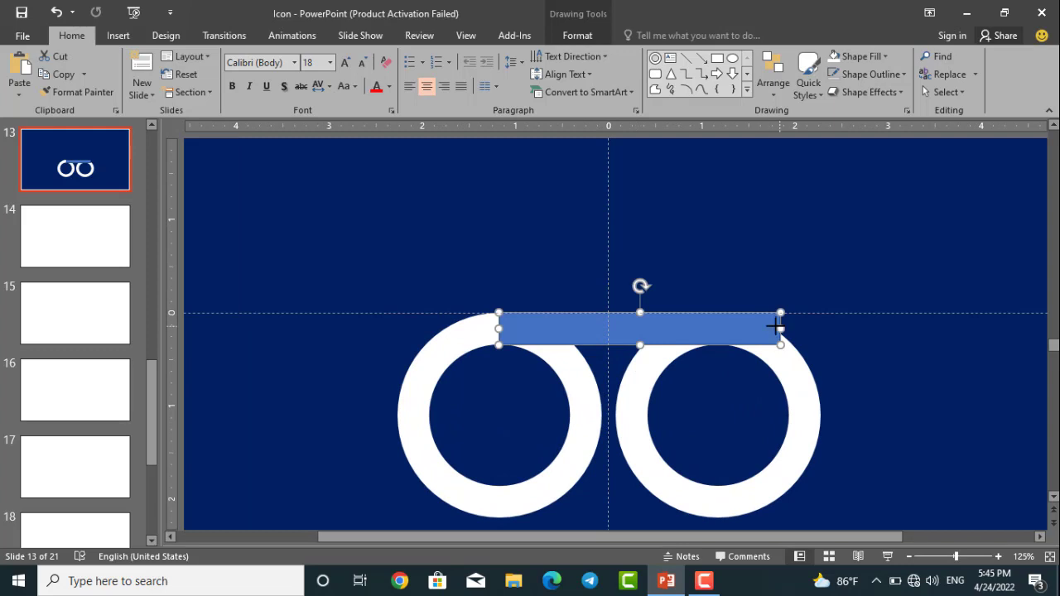
pyautogui.moveTo(779, 328); pyautogui.dragTo(721, 321)
# Give the rectangle a white fill and remove its outline.
pyautogui.click(577, 35)
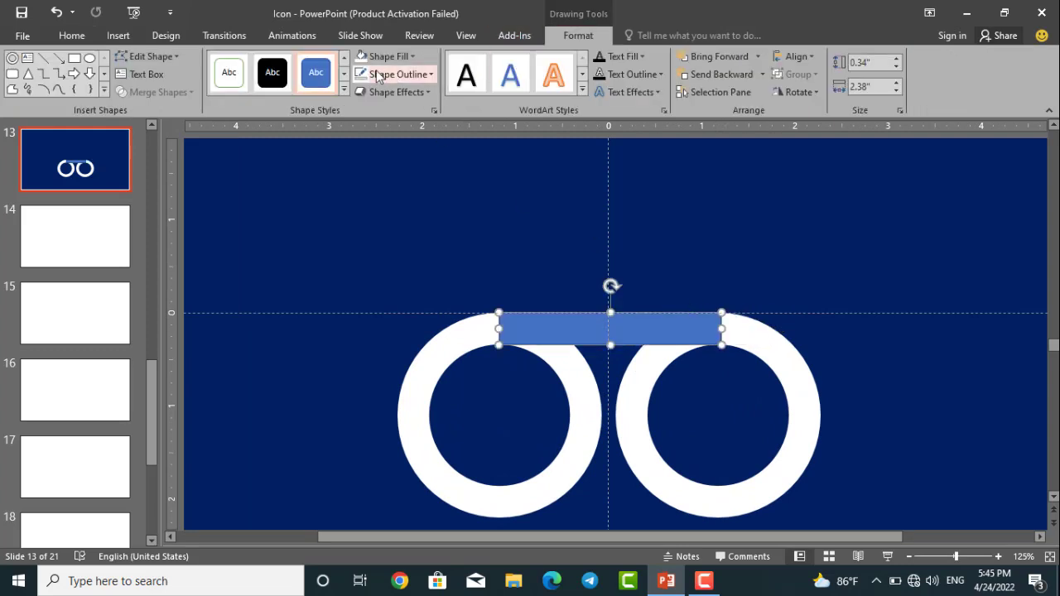
pyautogui.click(397, 73)
pyautogui.click(385, 56)
pyautogui.click(434, 188)
# Move the white bar above the rings, widen it to about 3.57 in and centre it on the vertical guide.
pyautogui.moveTo(558, 334); pyautogui.dragTo(554, 265)
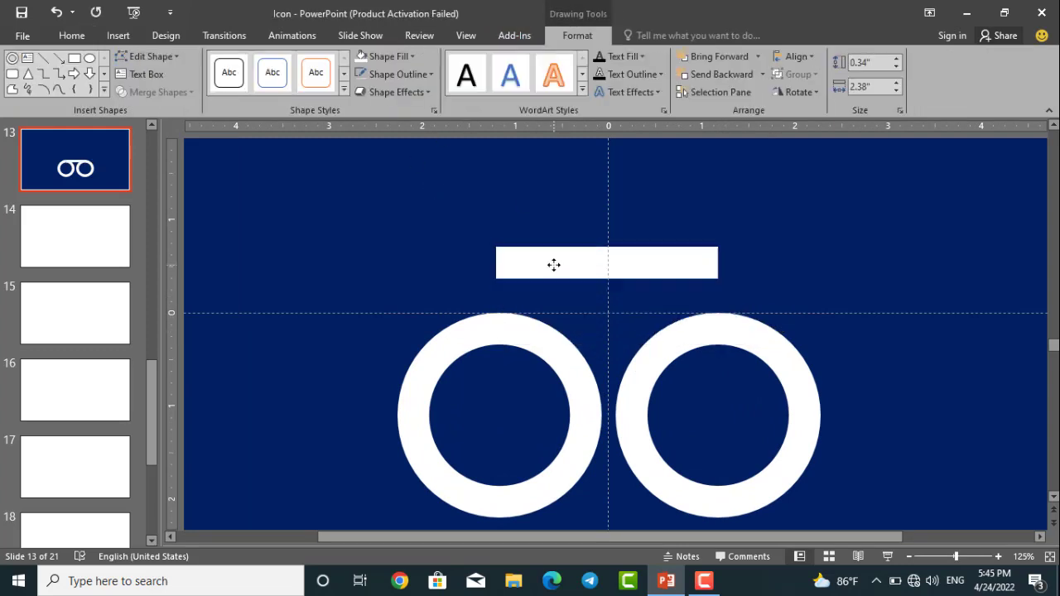
pyautogui.scroll(-5, 575, 287)
pyautogui.scroll(8, 672, 319)
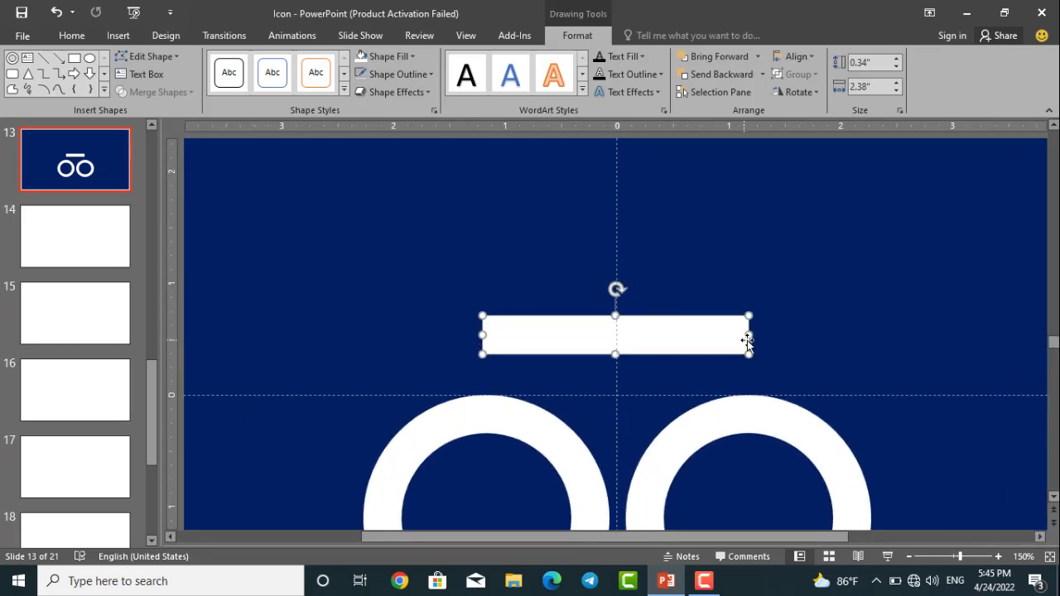
pyautogui.moveTo(751, 335); pyautogui.dragTo(787, 270)
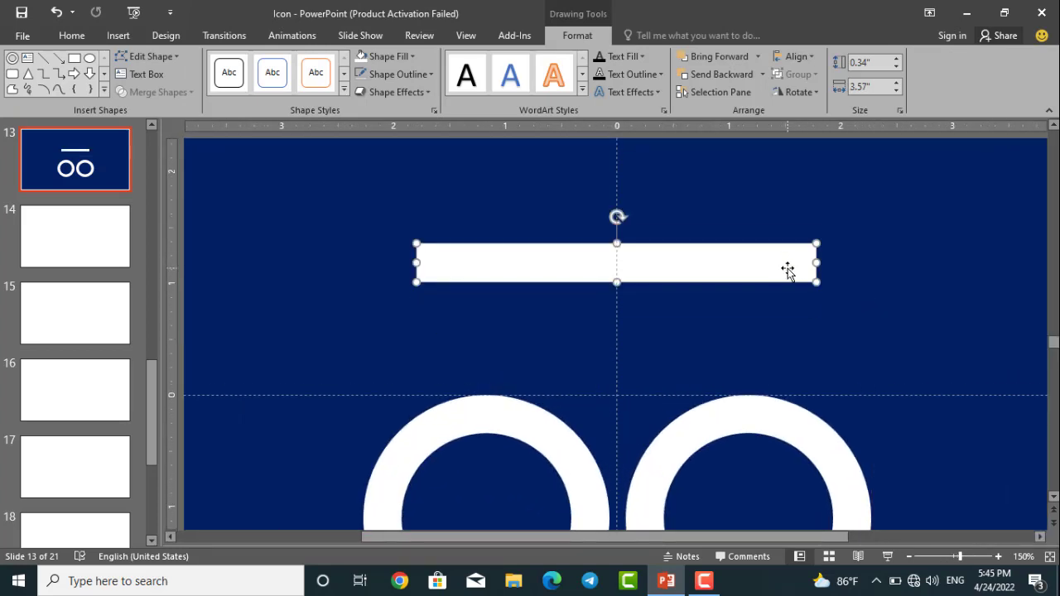
pyautogui.scroll(-5, 787, 270)
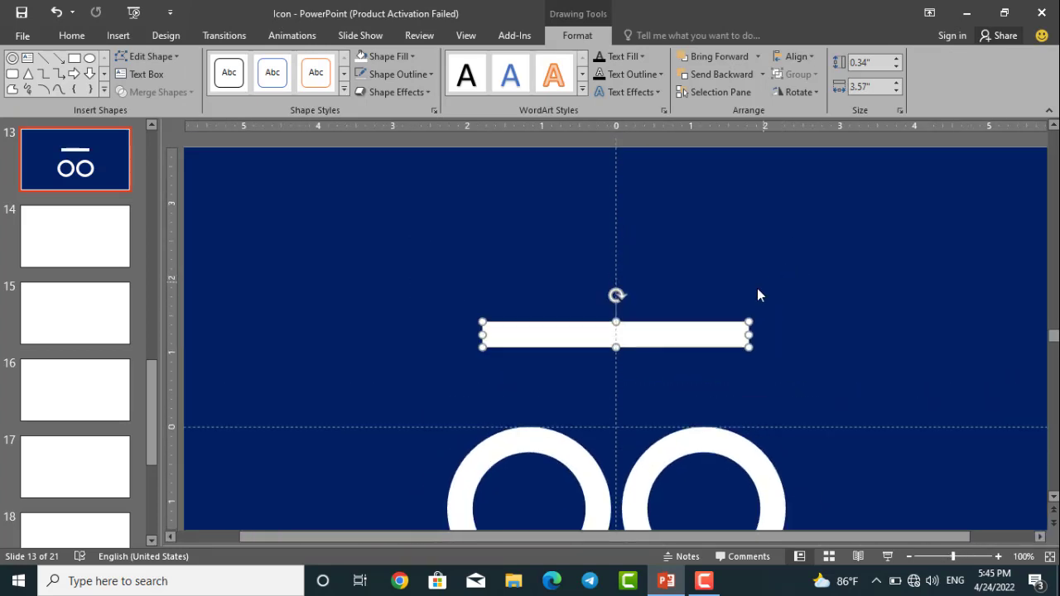
pyautogui.moveTo(707, 340); pyautogui.dragTo(703, 361)
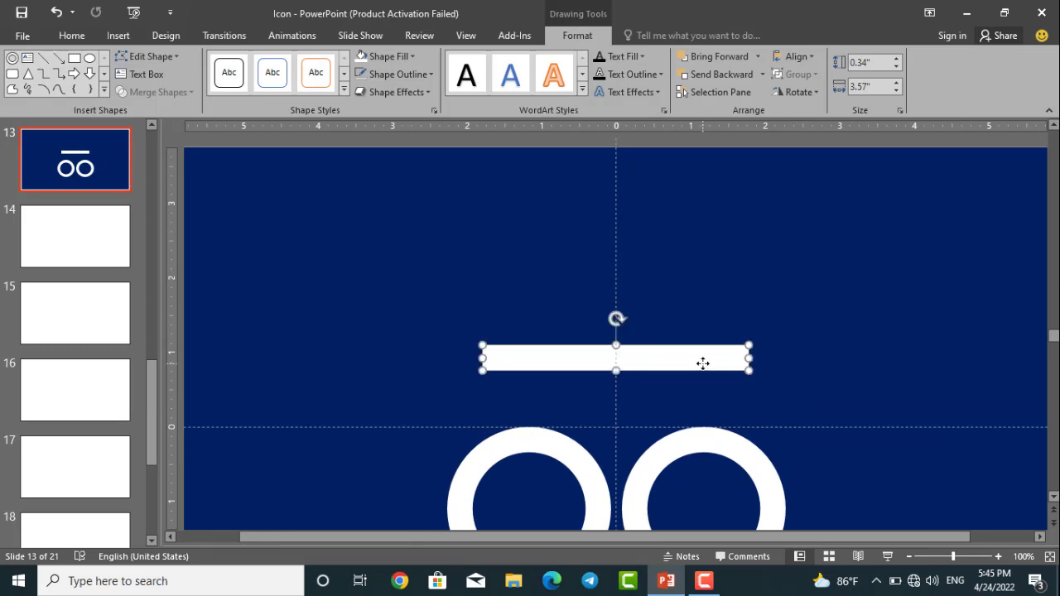
# Increase the white bar's height to about 0.36 in.
pyautogui.scroll(-3, 701, 361)
pyautogui.scroll(10, 693, 331)
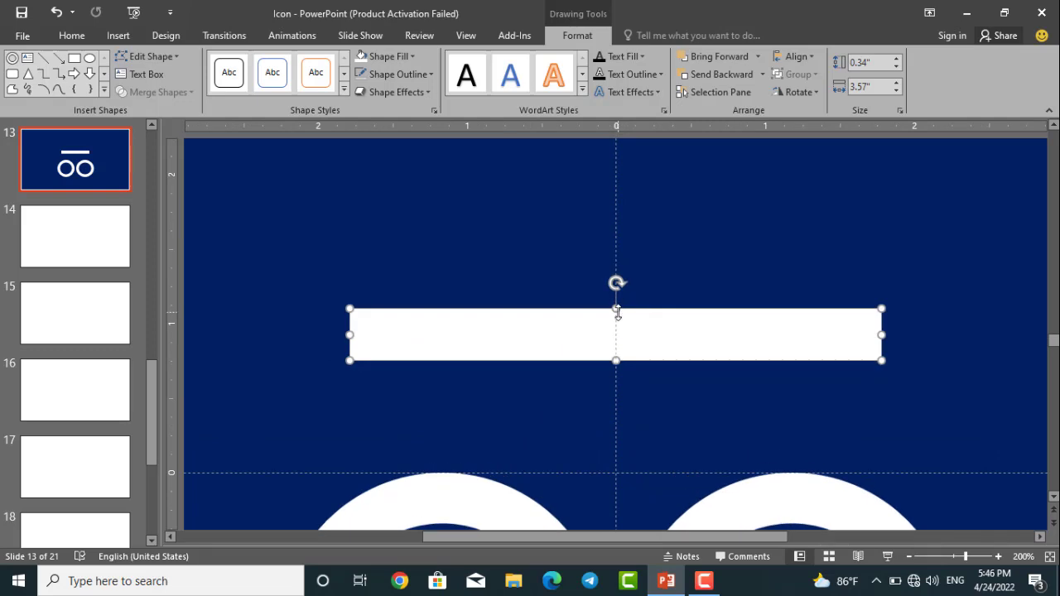
pyautogui.moveTo(615, 306); pyautogui.dragTo(615, 303)
pyautogui.scroll(-3, 642, 362)
pyautogui.scroll(-1, 644, 367)
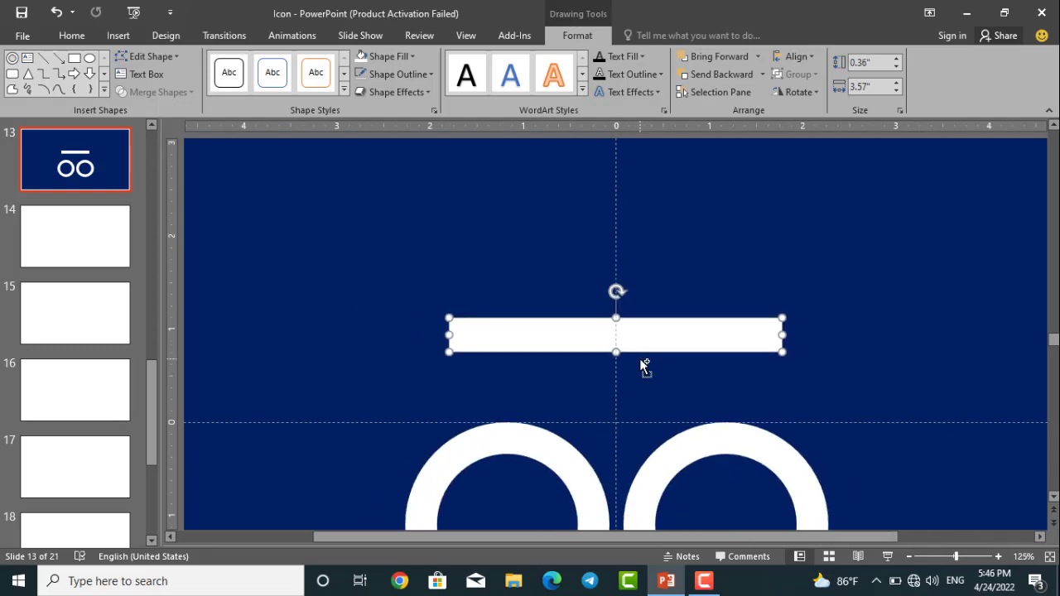
# Widen the bar to about 4.54 in so it spans both rings' outer edges, and place it above them.
pyautogui.click(646, 370)
pyautogui.click(646, 339)
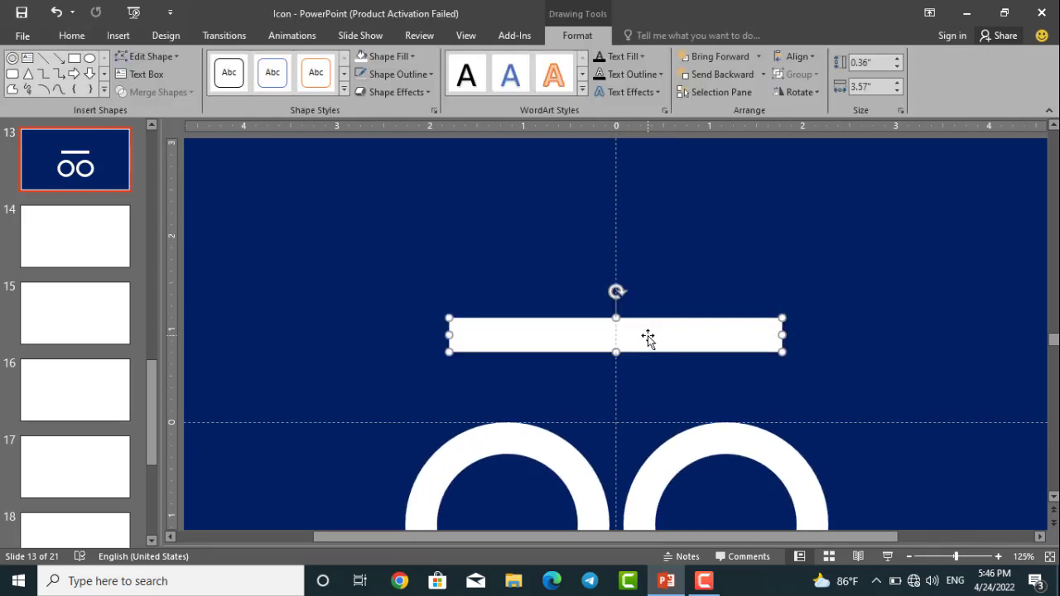
pyautogui.moveTo(647, 338); pyautogui.dragTo(624, 383)
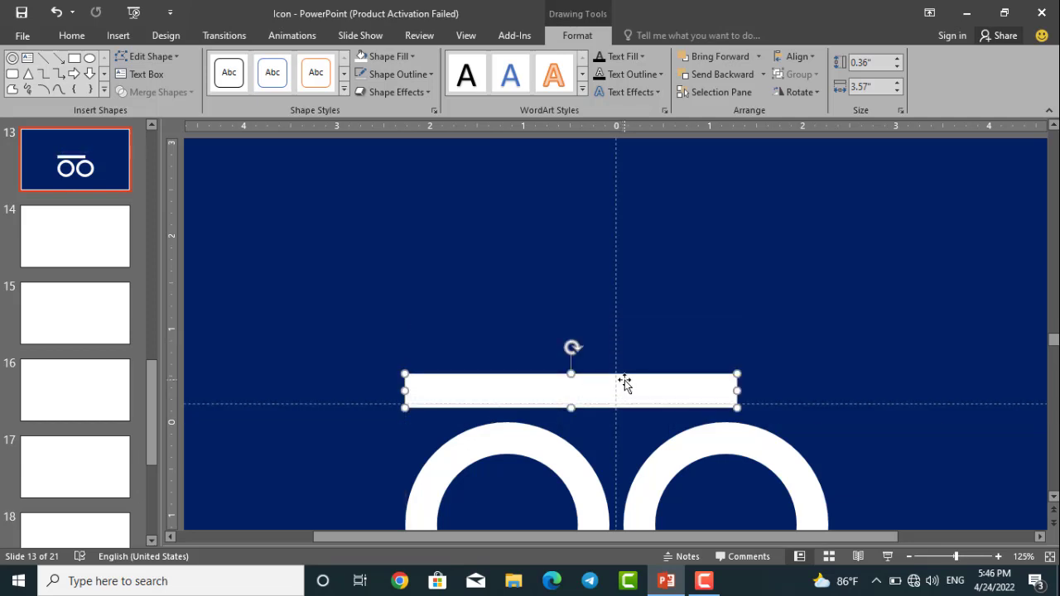
pyautogui.scroll(-2, 624, 384)
pyautogui.moveTo(639, 257); pyautogui.dragTo(640, 393)
pyautogui.moveTo(737, 394); pyautogui.dragTo(748, 200)
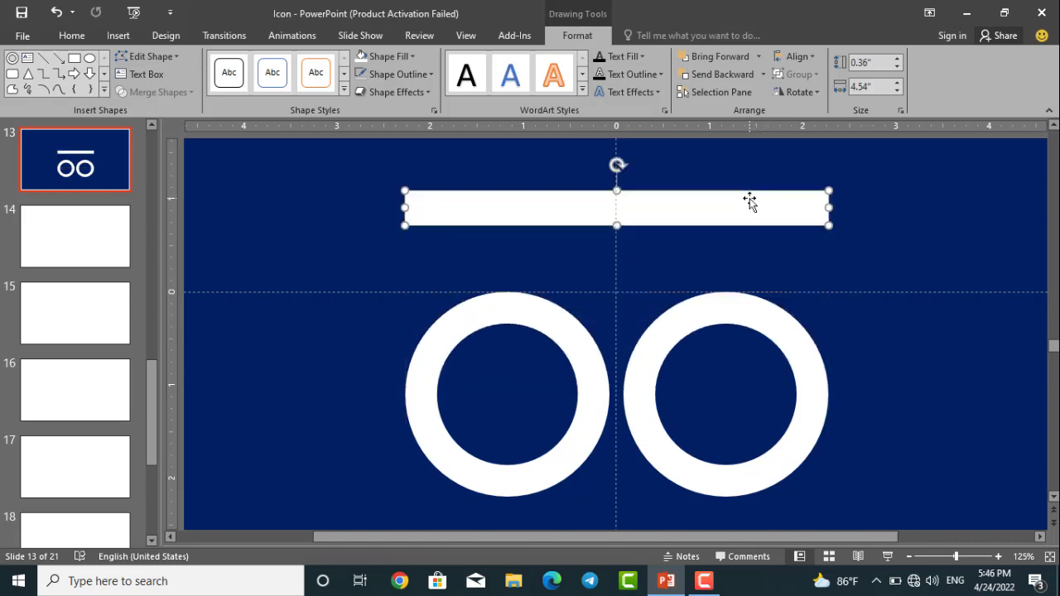
# Shorten the bar to 2.2 in and duplicate it so one matching bar sits above each ring.
pyautogui.scroll(2, 745, 224)
pyautogui.scroll(5, 722, 252)
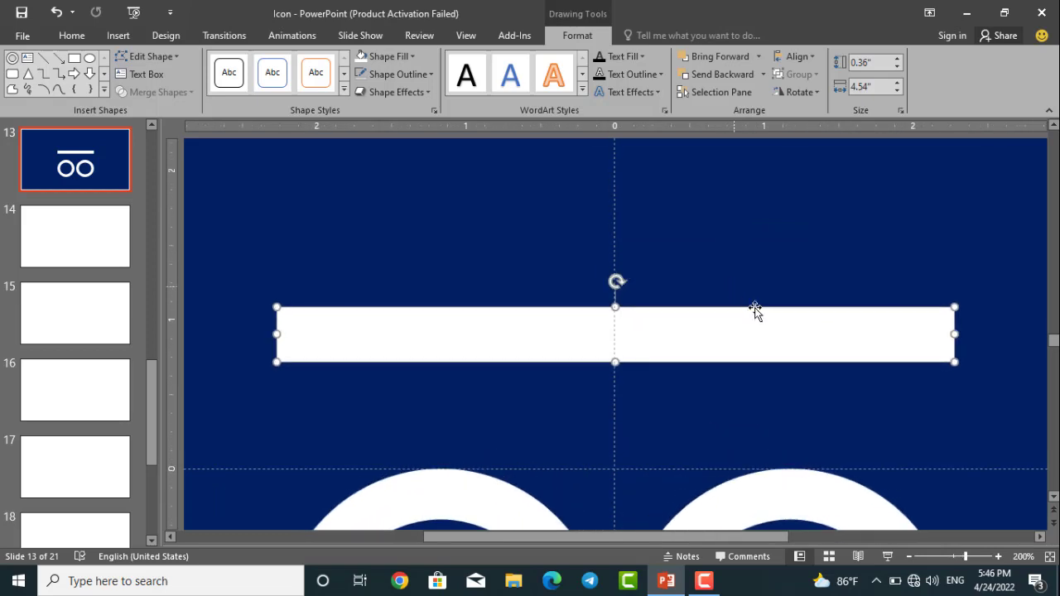
pyautogui.moveTo(956, 335); pyautogui.dragTo(914, 326)
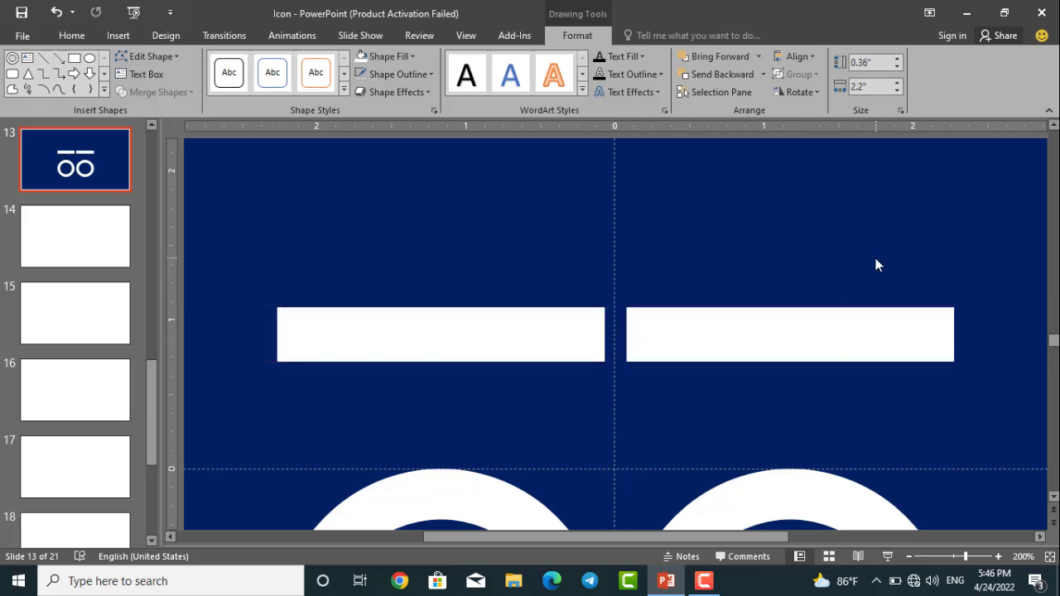
pyautogui.click(875, 265)
pyautogui.scroll(-5, 875, 265)
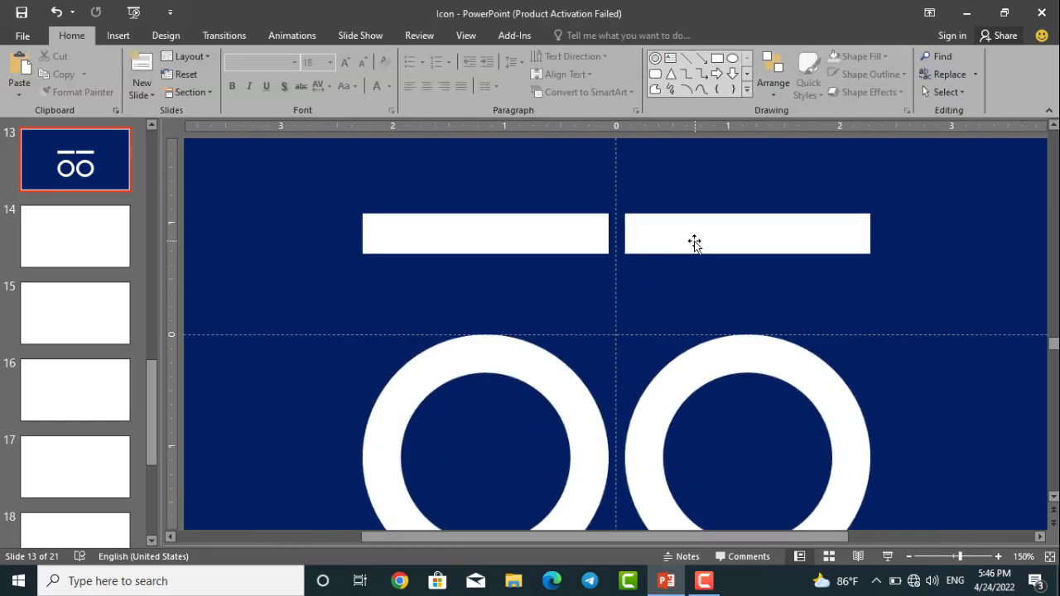
# Duplicate the left bar and rotate the copy into a diagonal crossing the left bar's outer end.
pyautogui.click(587, 246)
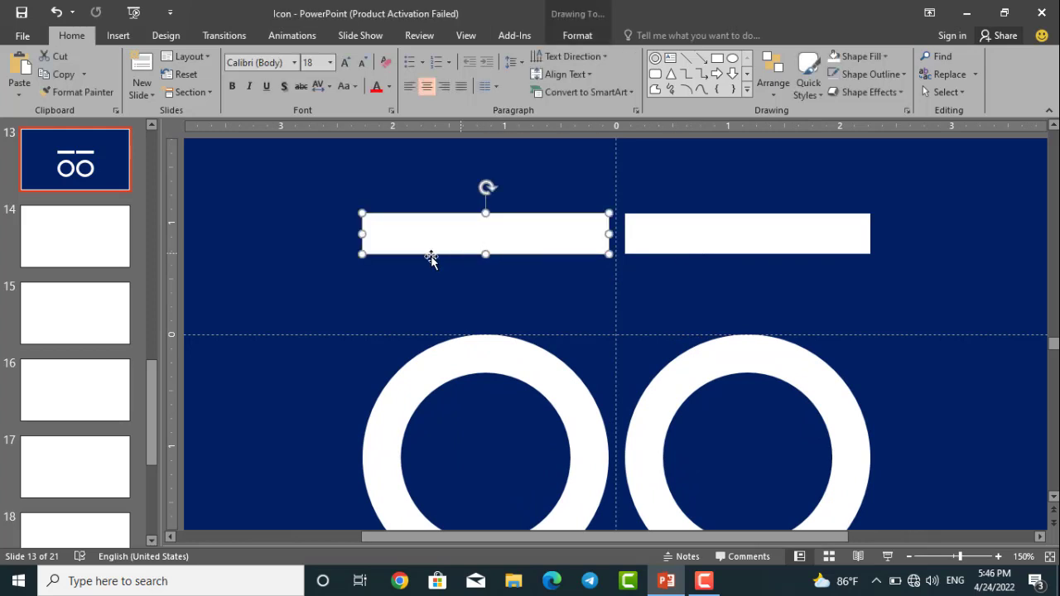
pyautogui.click(388, 281)
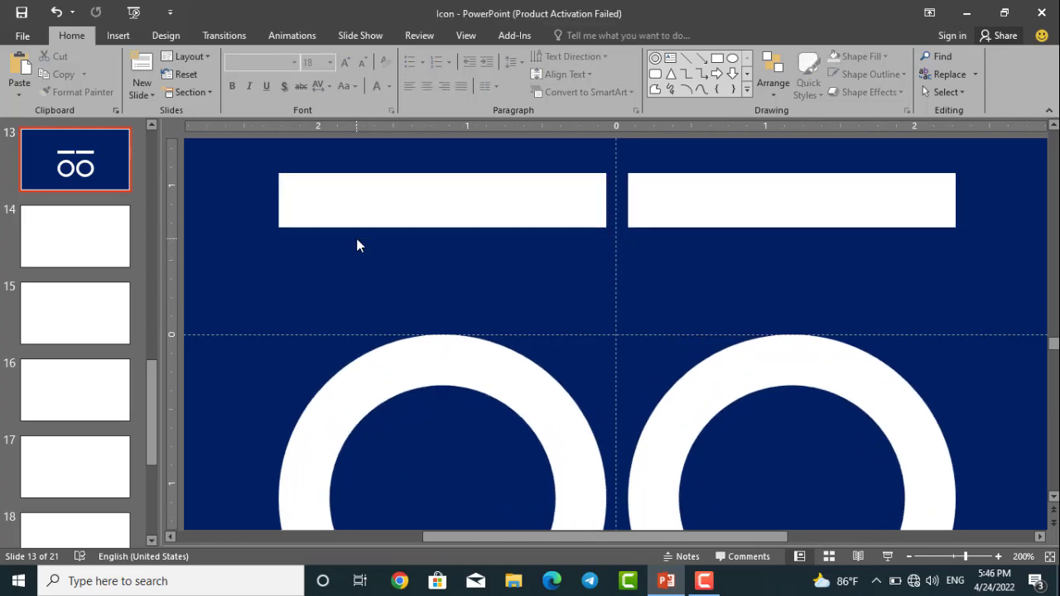
pyautogui.moveTo(419, 231); pyautogui.dragTo(439, 236)
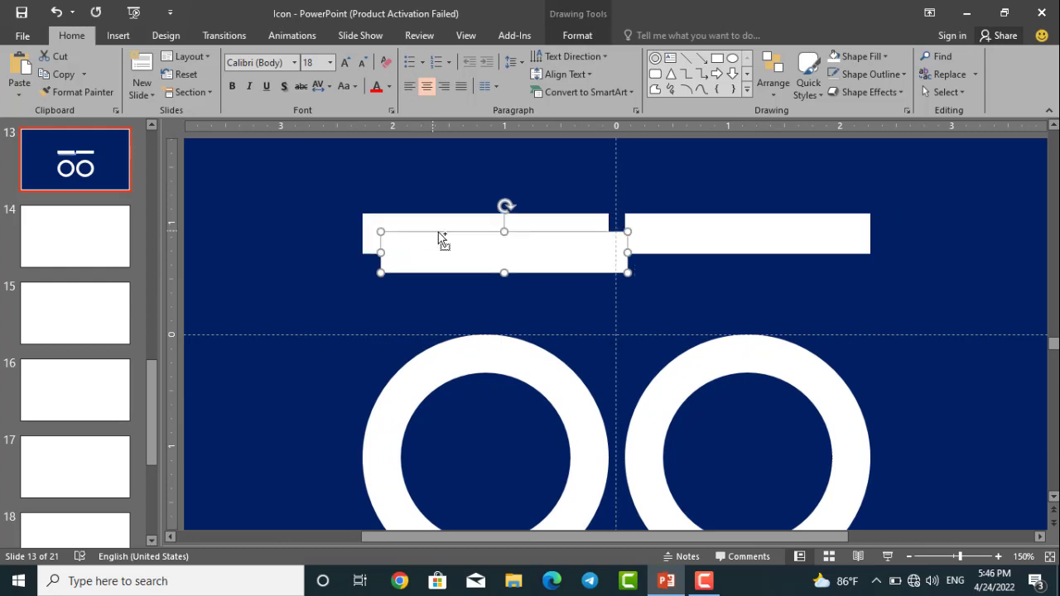
pyautogui.moveTo(504, 207); pyautogui.dragTo(383, 264)
pyautogui.moveTo(296, 190); pyautogui.dragTo(345, 244)
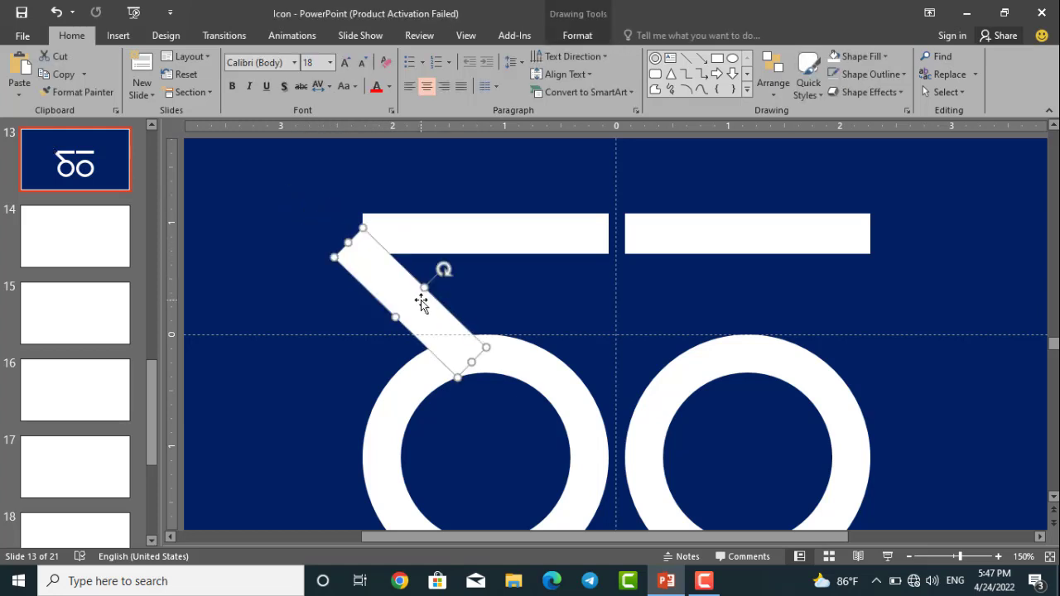
# Duplicate the diagonal bar and enlarge the lower bar into a block of about 0.79 by 1.92 in.
pyautogui.moveTo(414, 298); pyautogui.dragTo(353, 353)
pyautogui.moveTo(444, 387); pyautogui.dragTo(473, 416)
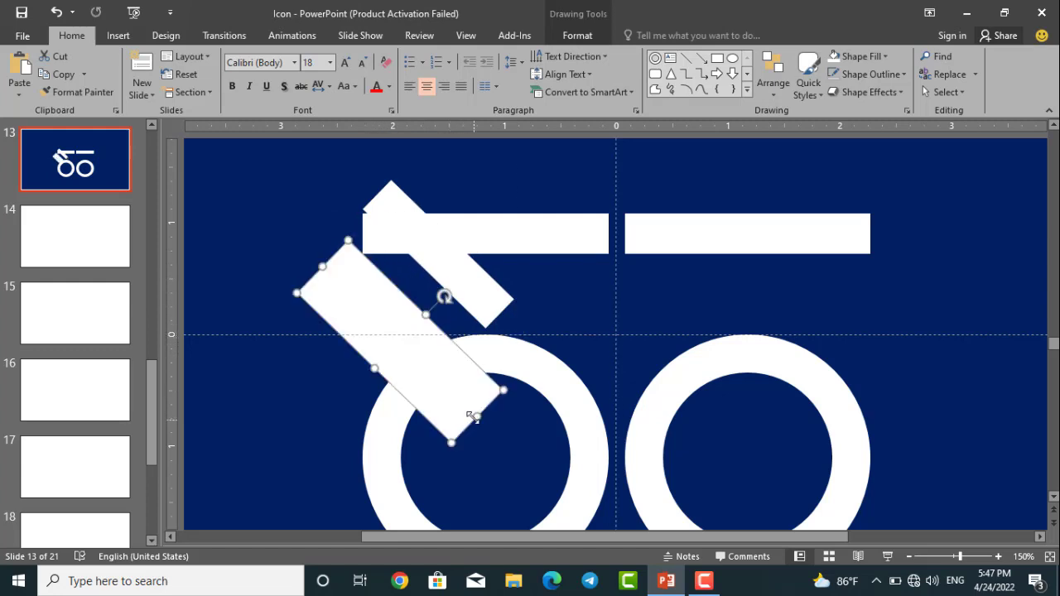
pyautogui.moveTo(373, 370); pyautogui.dragTo(363, 379)
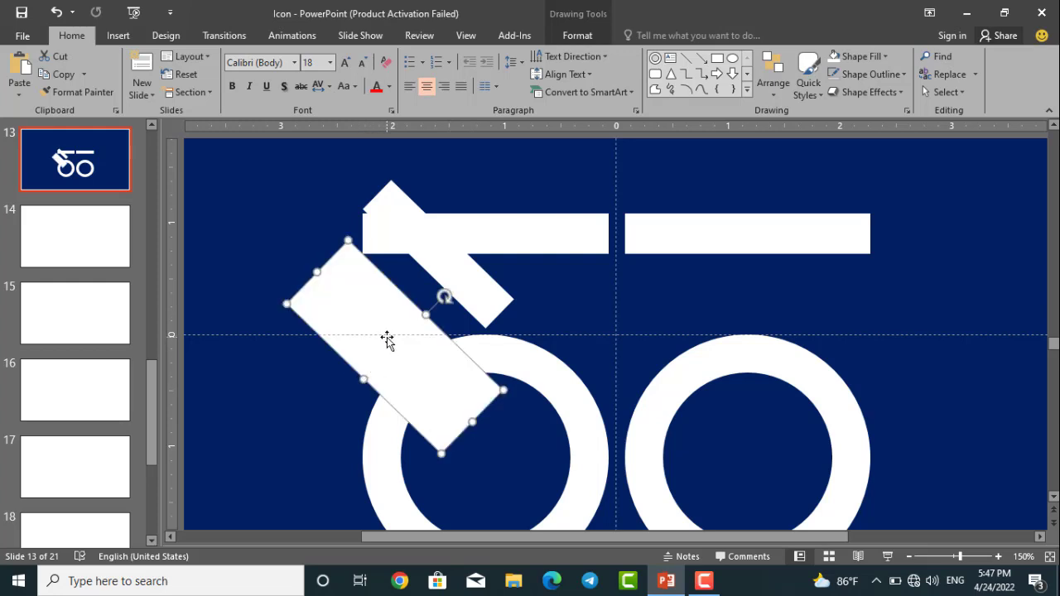
# Fill the thin diagonal bar black and place it between the left horizontal bar and left ring, with the wide white block moved aside.
pyautogui.doubleClick(472, 280)
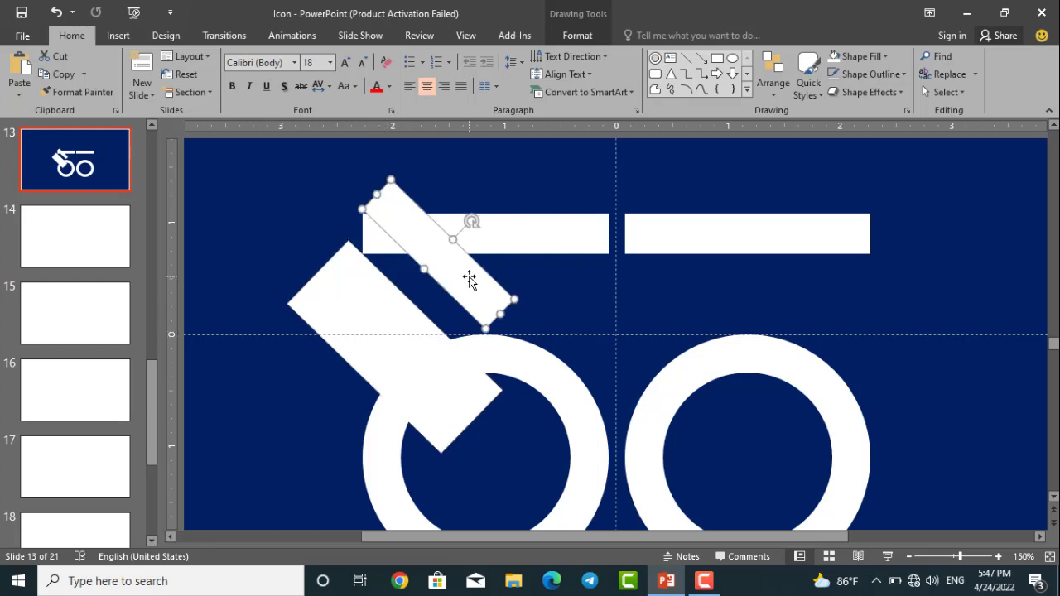
pyautogui.click(386, 56)
pyautogui.click(373, 91)
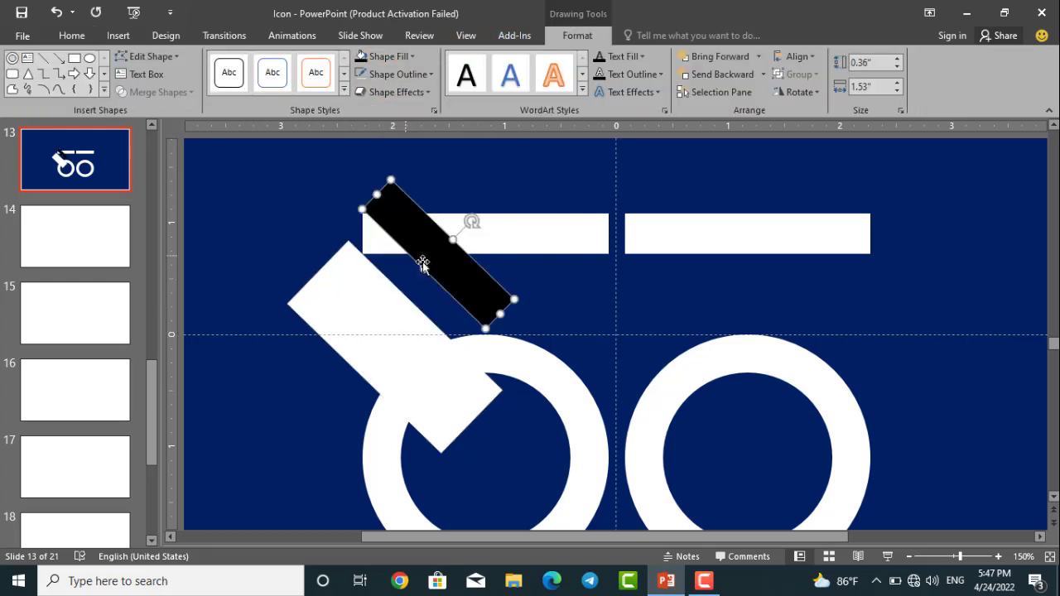
pyautogui.moveTo(422, 265); pyautogui.dragTo(258, 289)
pyautogui.moveTo(407, 284); pyautogui.dragTo(402, 294)
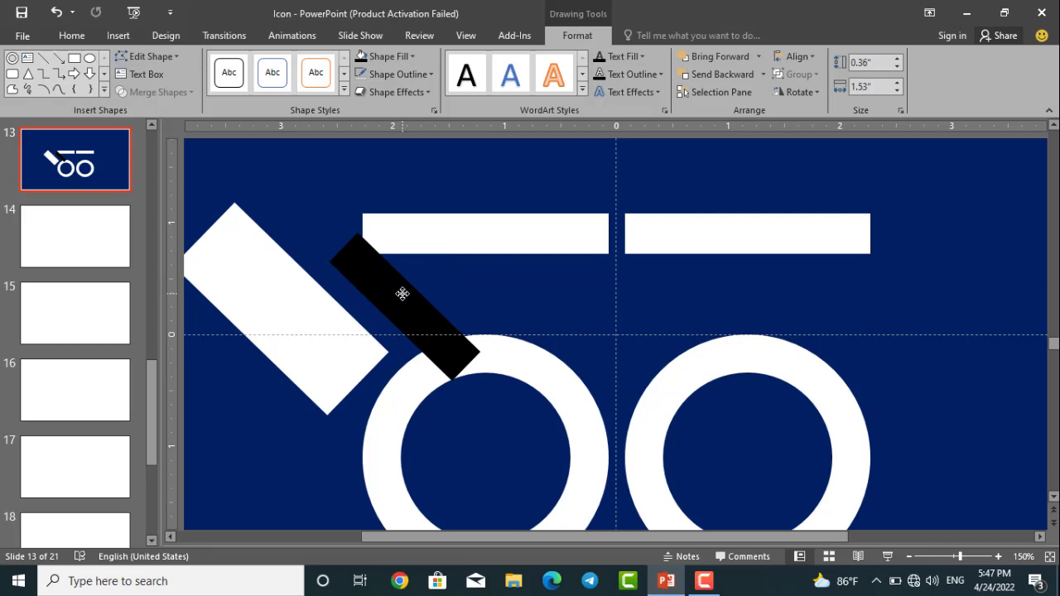
# Lay the wide white block across the left ring's upper outer part, below the black bar, and rotate it slightly flatter.
pyautogui.moveTo(331, 314); pyautogui.dragTo(396, 356)
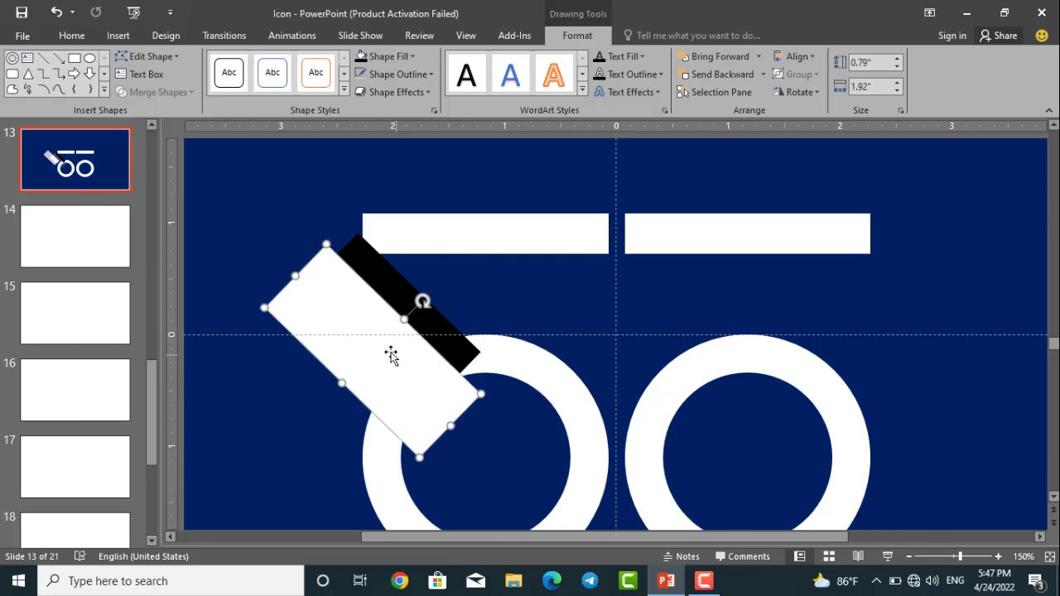
pyautogui.moveTo(421, 301); pyautogui.dragTo(419, 298)
pyautogui.moveTo(385, 355); pyautogui.dragTo(382, 351)
pyautogui.scroll(-2, 418, 348)
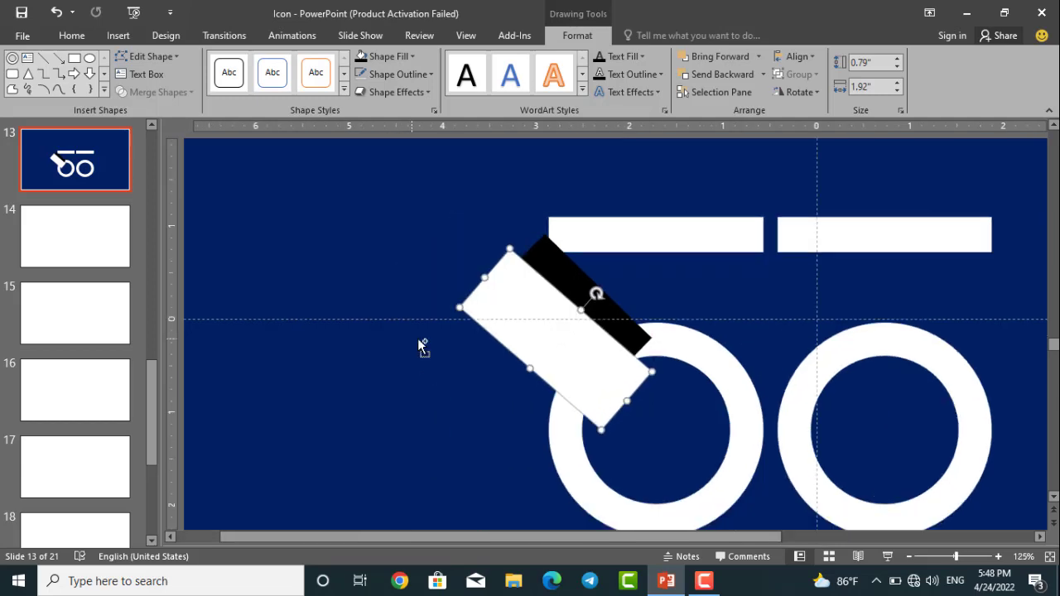
pyautogui.scroll(-1, 554, 356)
pyautogui.scroll(2, 610, 355)
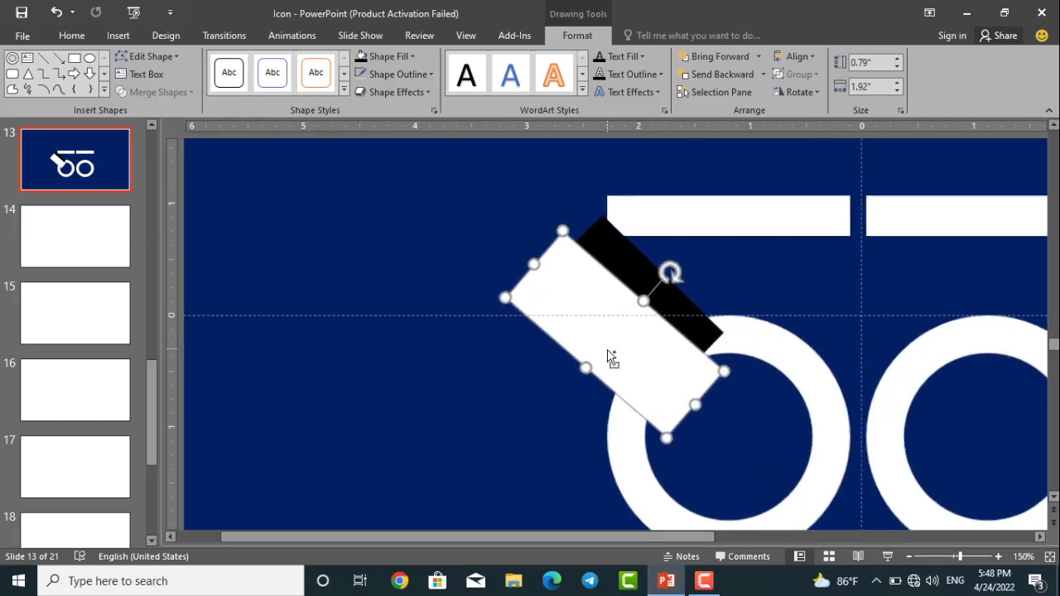
# Fragment the left ring with the wide white block.
pyautogui.keyDown('shift'); pyautogui.click(758, 344); pyautogui.keyUp('shift')
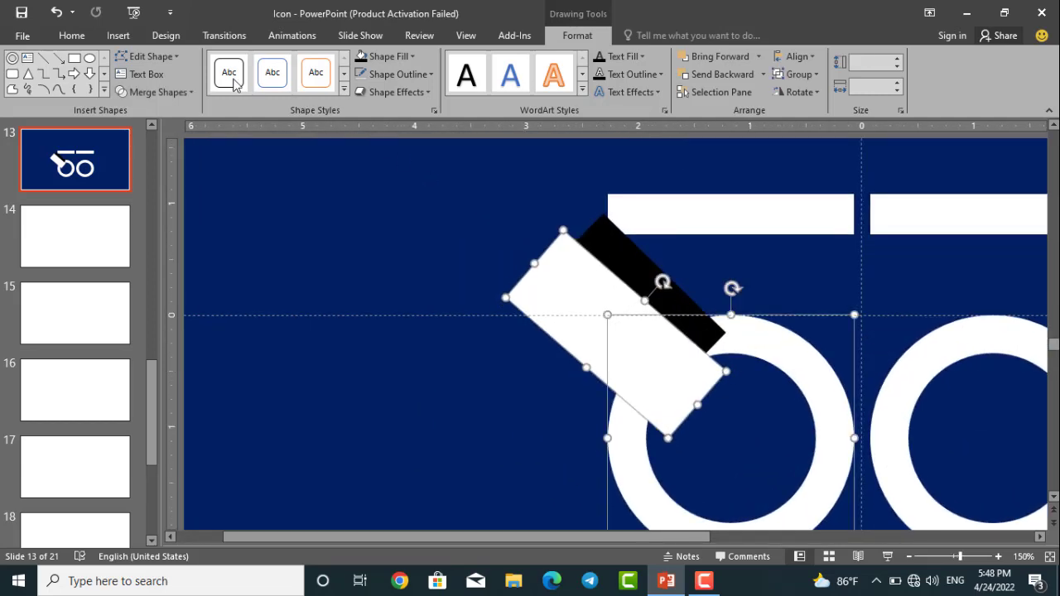
pyautogui.click(155, 92)
pyautogui.click(159, 149)
pyautogui.click(536, 345)
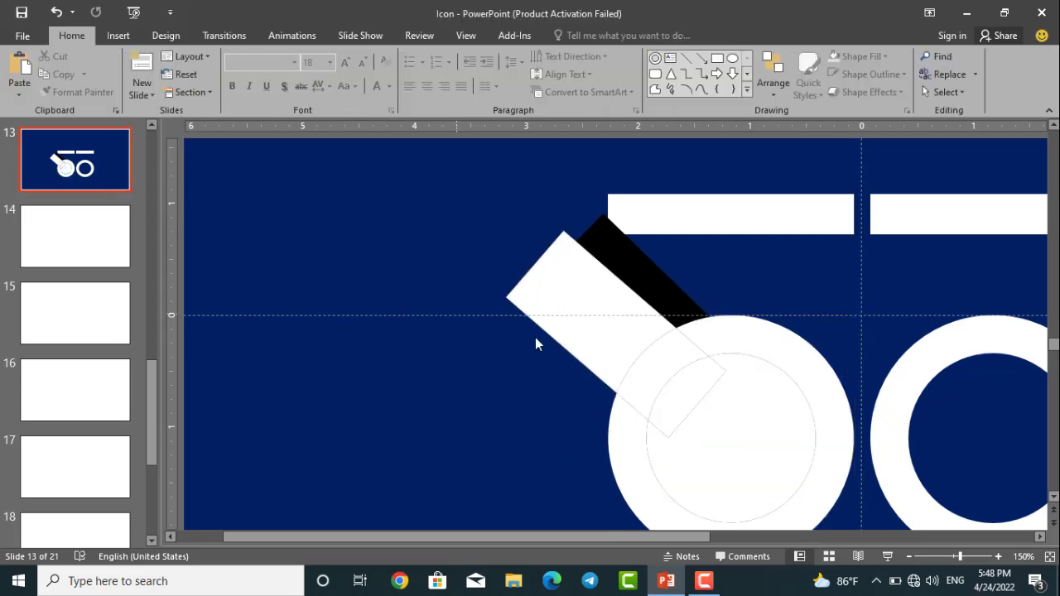
# Delete the block fragments and the inner disc, leaving the left ring open at its upper outer side.
pyautogui.click(572, 326)
pyautogui.press('Delete')
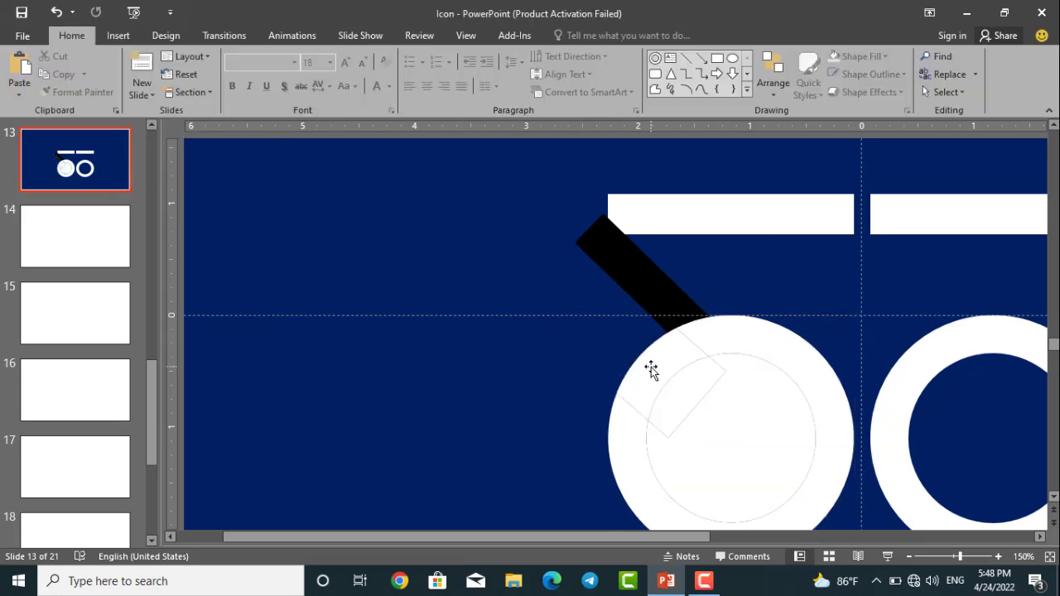
pyautogui.click(651, 371)
pyautogui.press('Delete')
pyautogui.click(708, 407)
pyautogui.press('Delete')
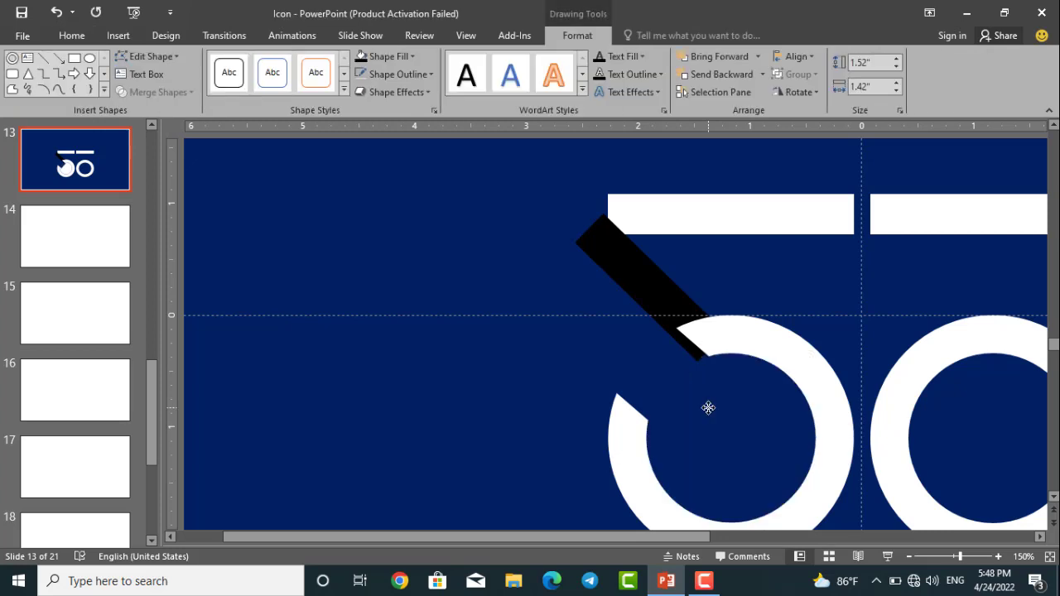
# Duplicate the open left ring and flip the copy horizontally.
pyautogui.keyDown('ctrl'); pyautogui.scroll(-5, 679, 378); pyautogui.keyUp('ctrl')
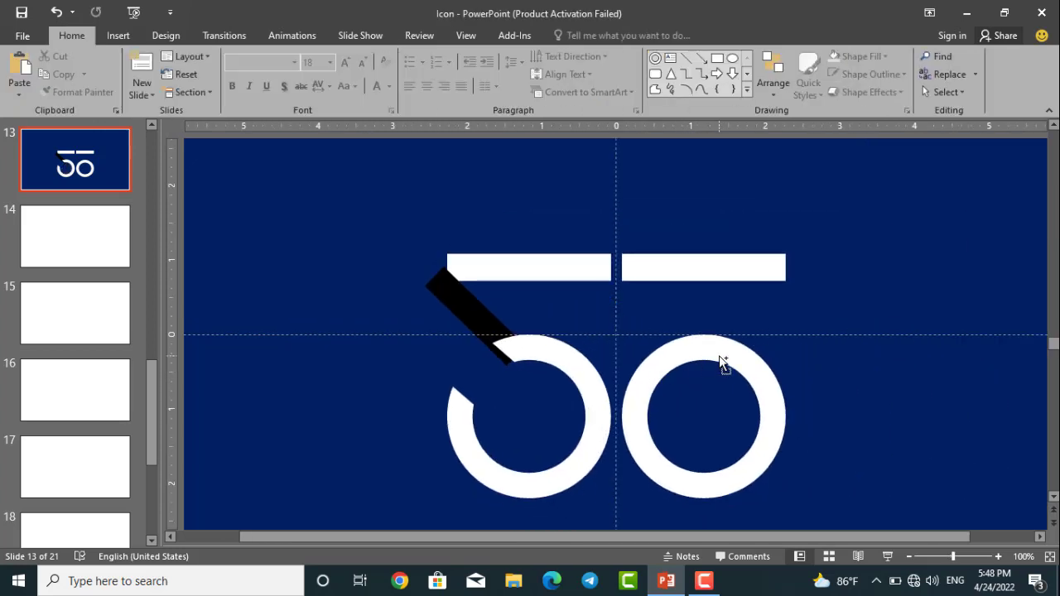
pyautogui.keyDown('ctrl'); pyautogui.scroll(3, 722, 362); pyautogui.keyUp('ctrl')
pyautogui.click(551, 367)
pyautogui.click(668, 375)
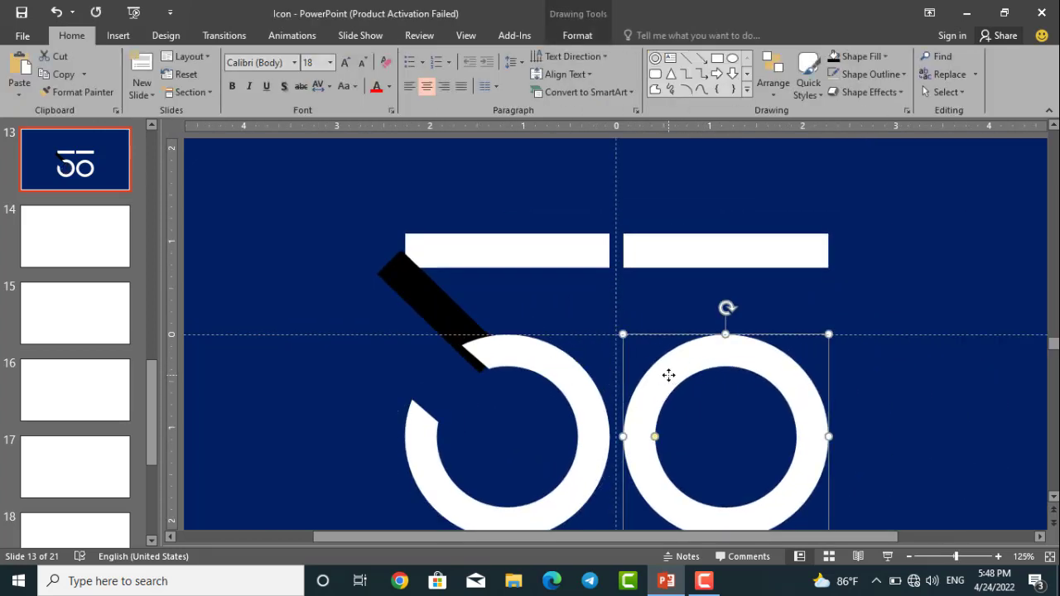
pyautogui.click(545, 375)
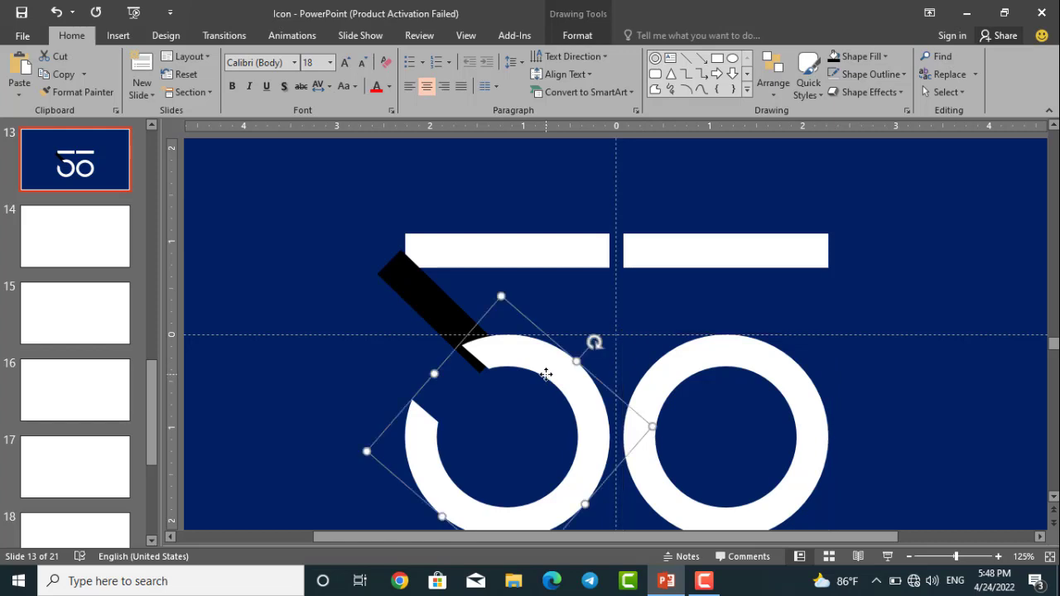
pyautogui.scroll(-2, 558, 369)
pyautogui.hscroll(-2, 558, 370)
pyautogui.moveTo(668, 279); pyautogui.dragTo(721, 278)
pyautogui.click(577, 35)
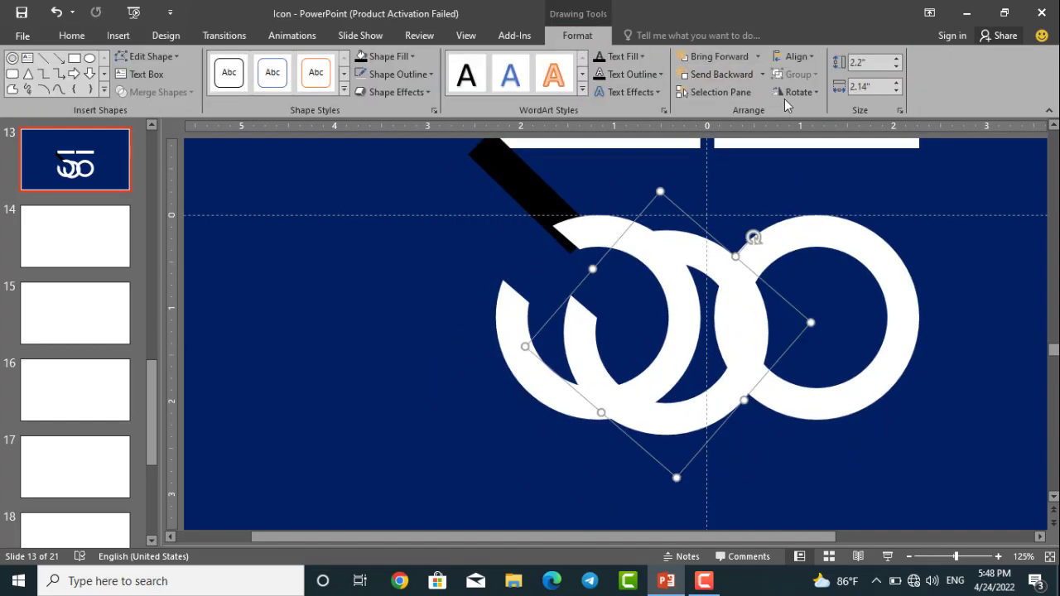
pyautogui.click(797, 92)
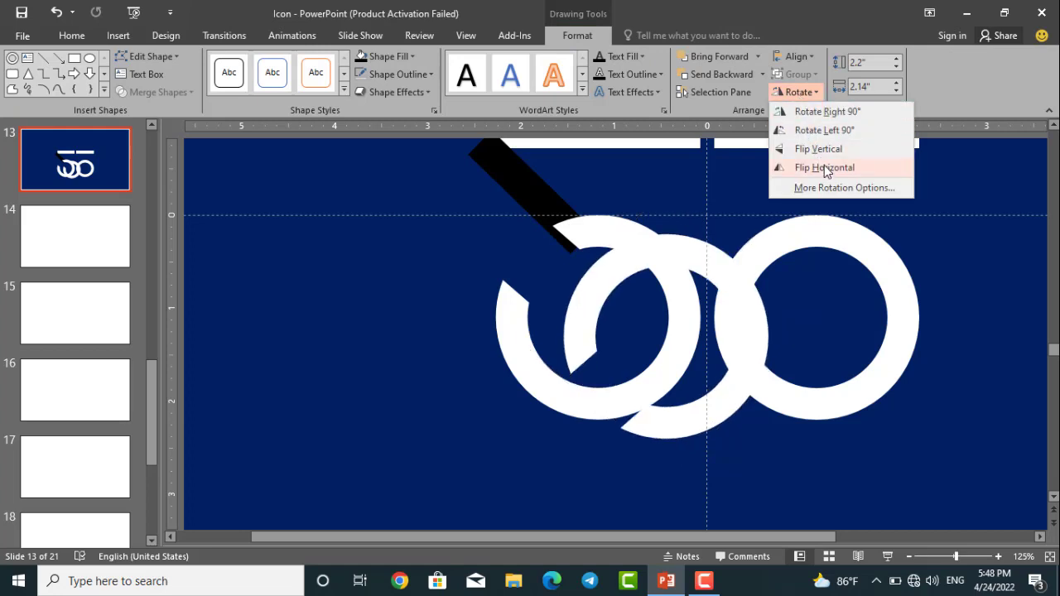
pyautogui.click(824, 168)
# Replace the closed right ring with the mirrored open ring, level with the left one.
pyautogui.moveTo(691, 246); pyautogui.dragTo(840, 237)
pyautogui.click(759, 247)
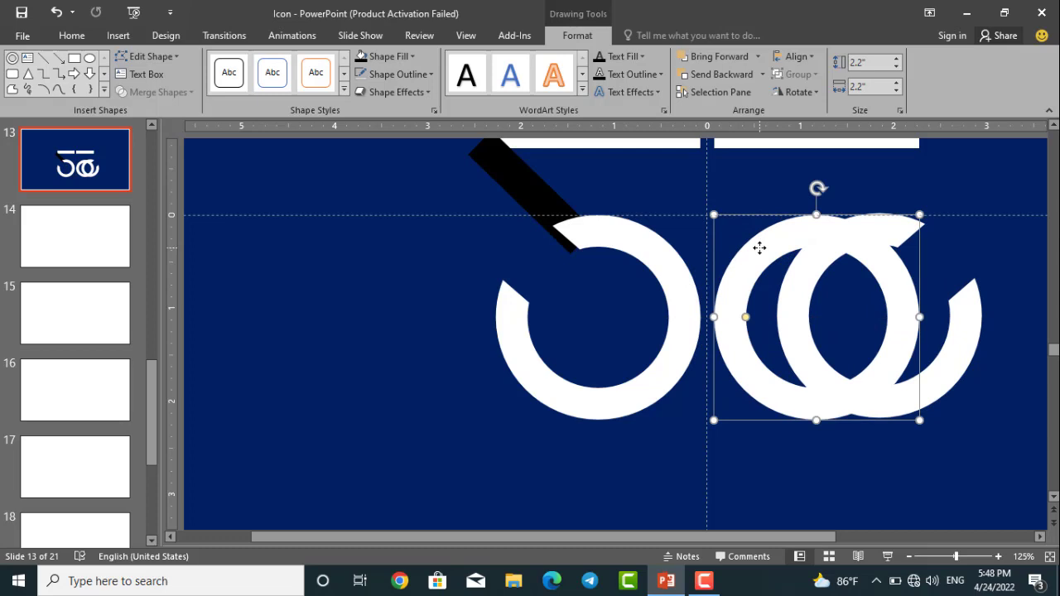
pyautogui.press('Delete')
pyautogui.moveTo(804, 279); pyautogui.dragTo(742, 269)
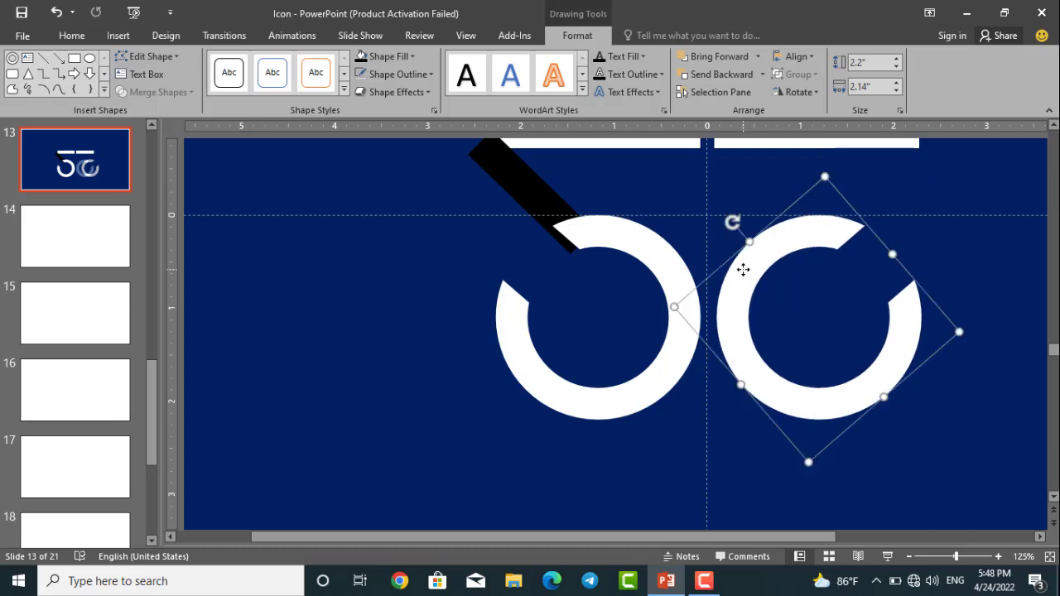
pyautogui.scroll(-3, 742, 276)
pyautogui.scroll(3, 728, 277)
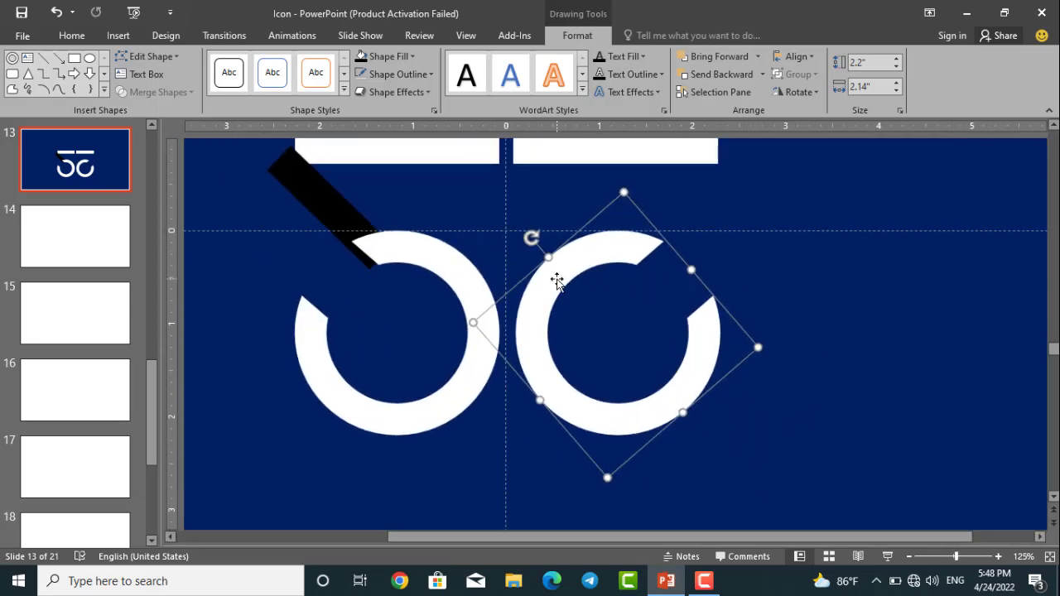
pyautogui.moveTo(558, 279); pyautogui.dragTo(549, 275)
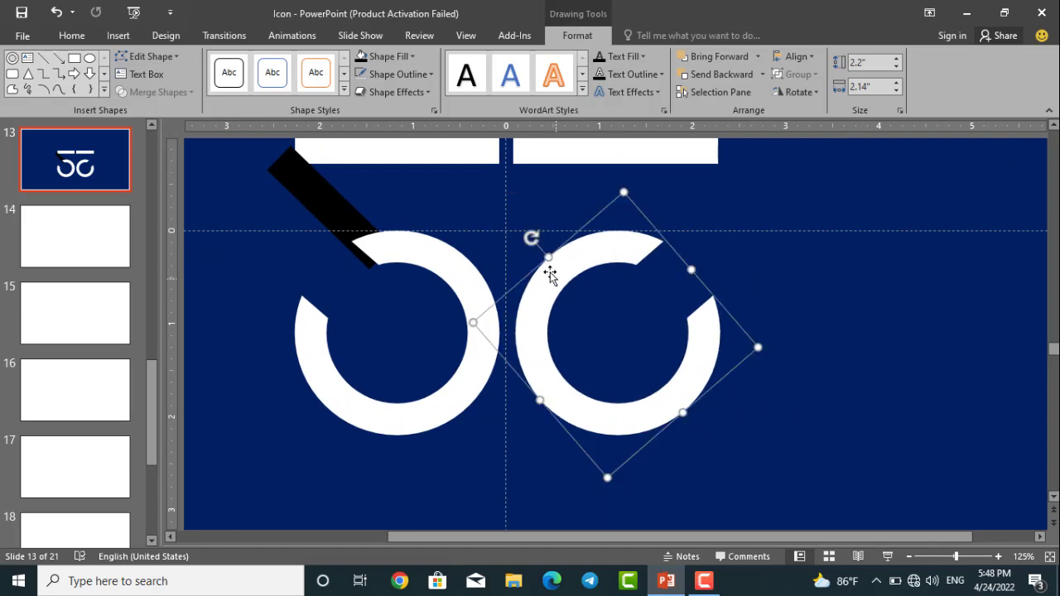
# Move the black diagonal bar slightly up so its lower end meets the left ring's upper cut end.
pyautogui.click(542, 219)
pyautogui.scroll(-2, 466, 315)
pyautogui.scroll(2, 461, 314)
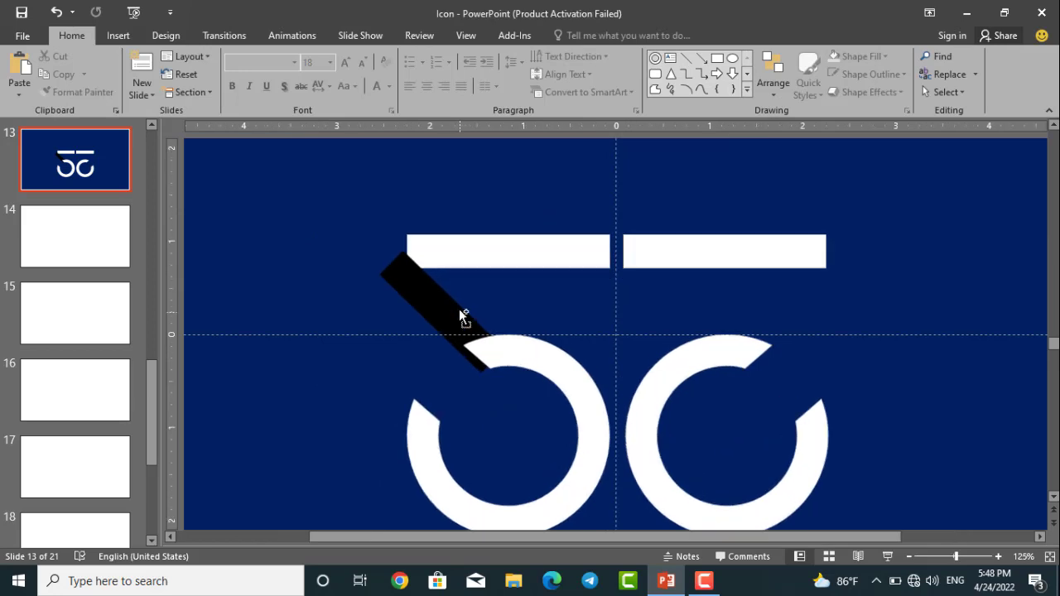
pyautogui.scroll(4, 420, 295)
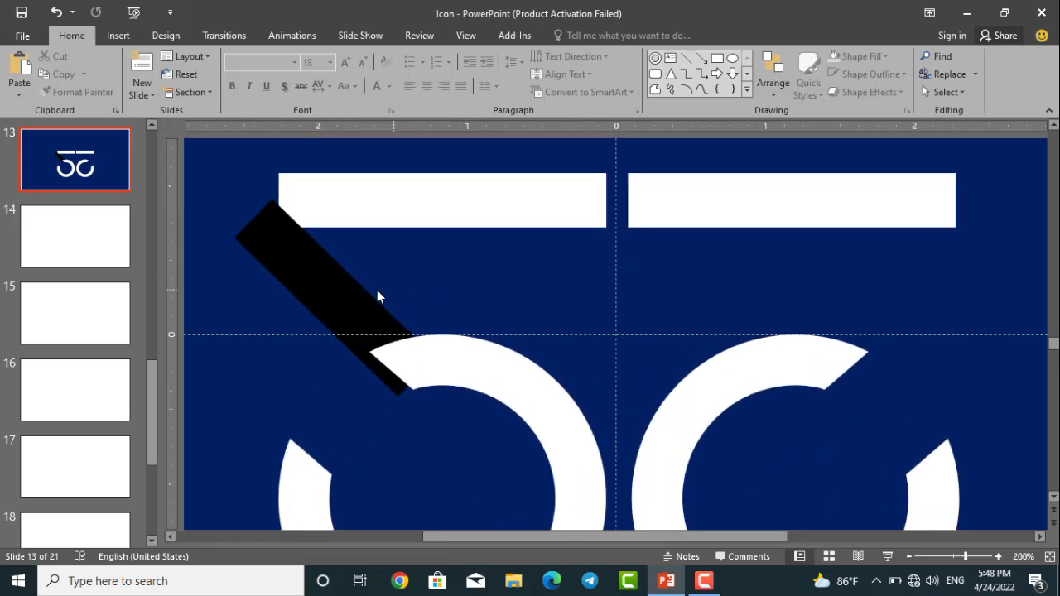
pyautogui.moveTo(322, 283); pyautogui.dragTo(308, 258)
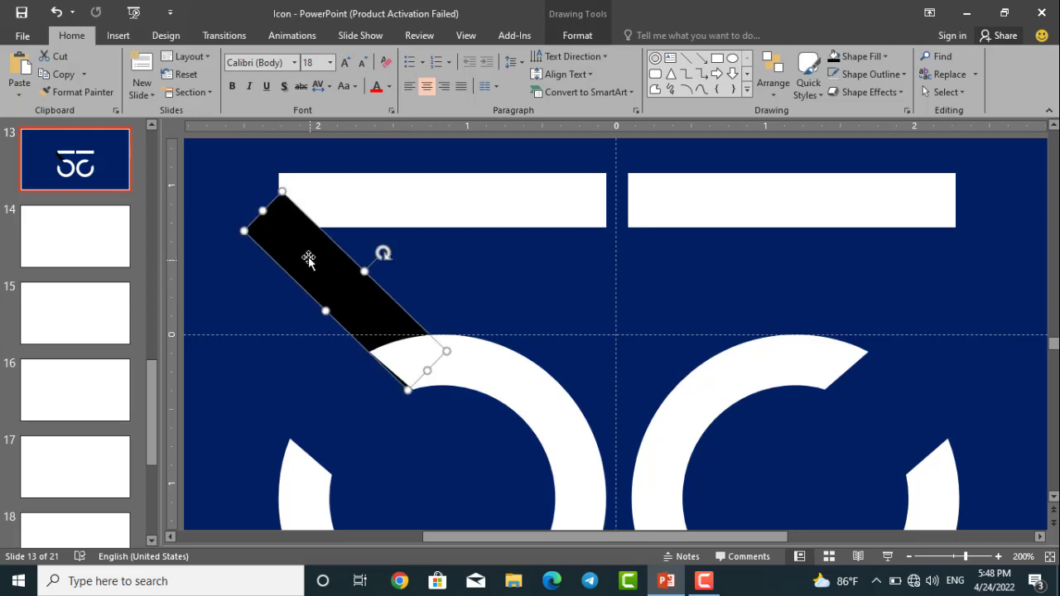
# Rotate the black bar slightly flatter and shift it so its lower edge lines up with the left ring's upper cut edge.
pyautogui.scroll(-5, 288, 240)
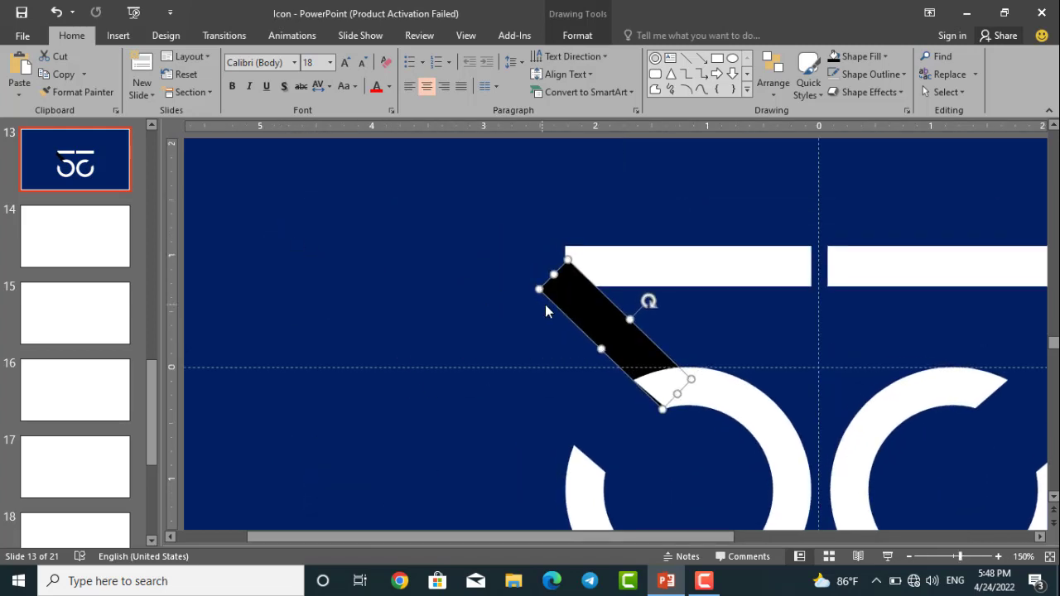
pyautogui.keyDown('ctrl'); pyautogui.scroll(-5, 544, 310); pyautogui.keyUp('ctrl')
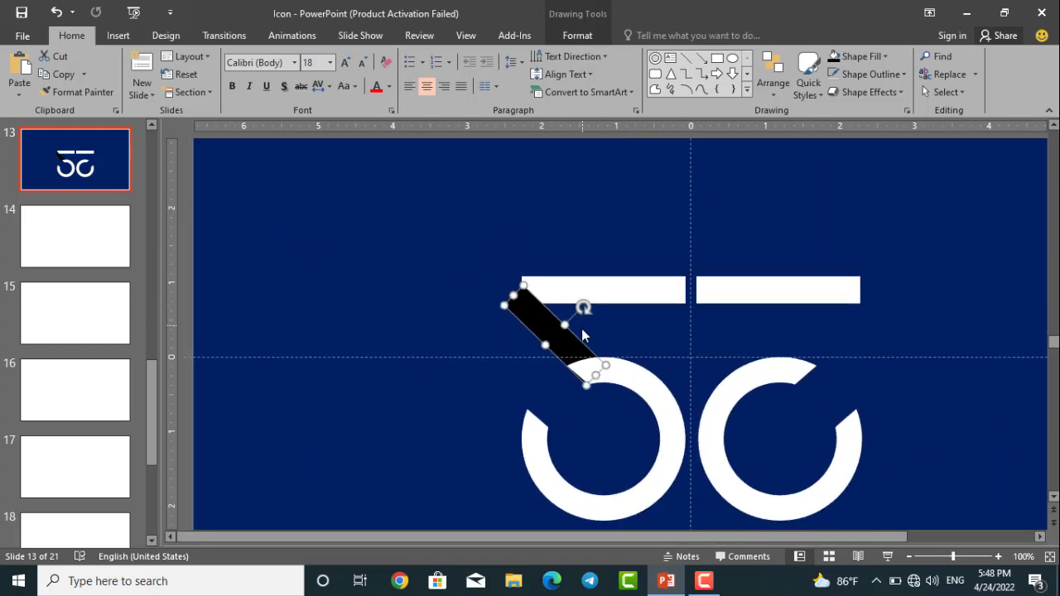
pyautogui.keyDown('ctrl'); pyautogui.scroll(10, 561, 343); pyautogui.keyUp('ctrl')
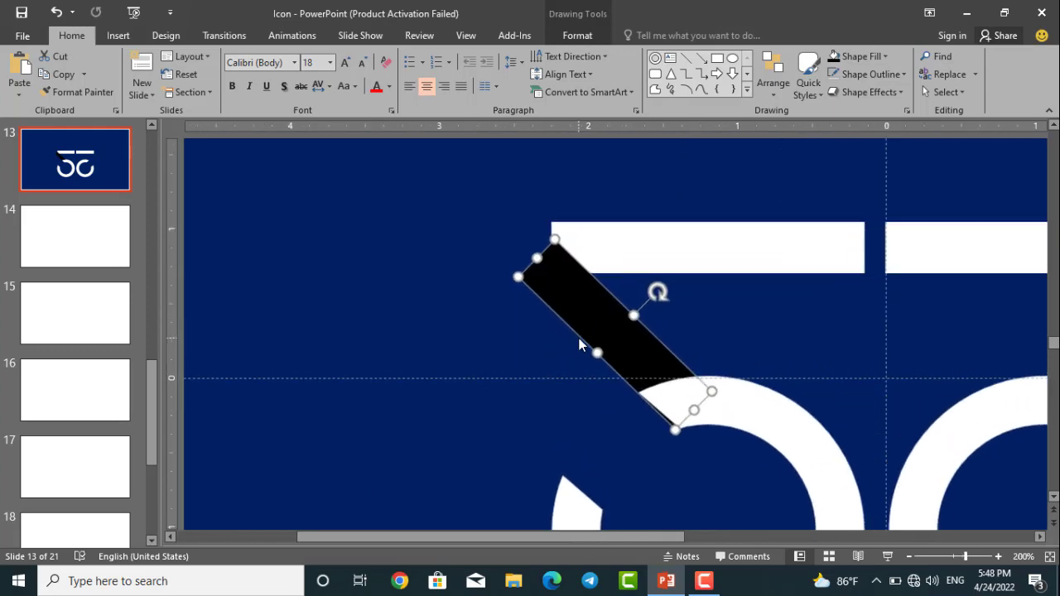
pyautogui.keyDown('ctrl'); pyautogui.scroll(10, 580, 346); pyautogui.keyUp('ctrl')
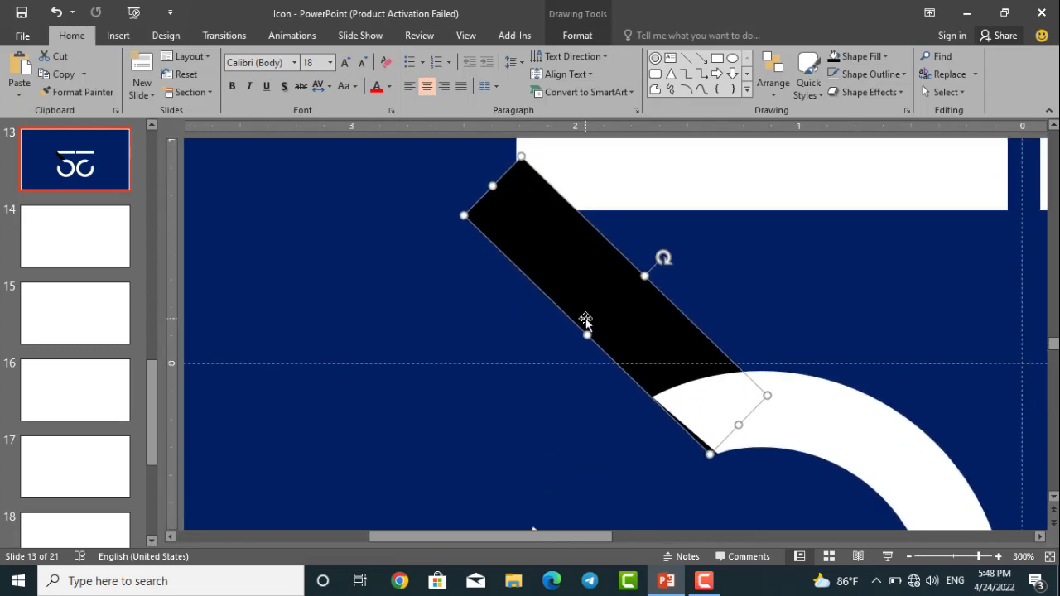
pyautogui.keyDown('ctrl'); pyautogui.scroll(-10, 586, 319); pyautogui.keyUp('ctrl')
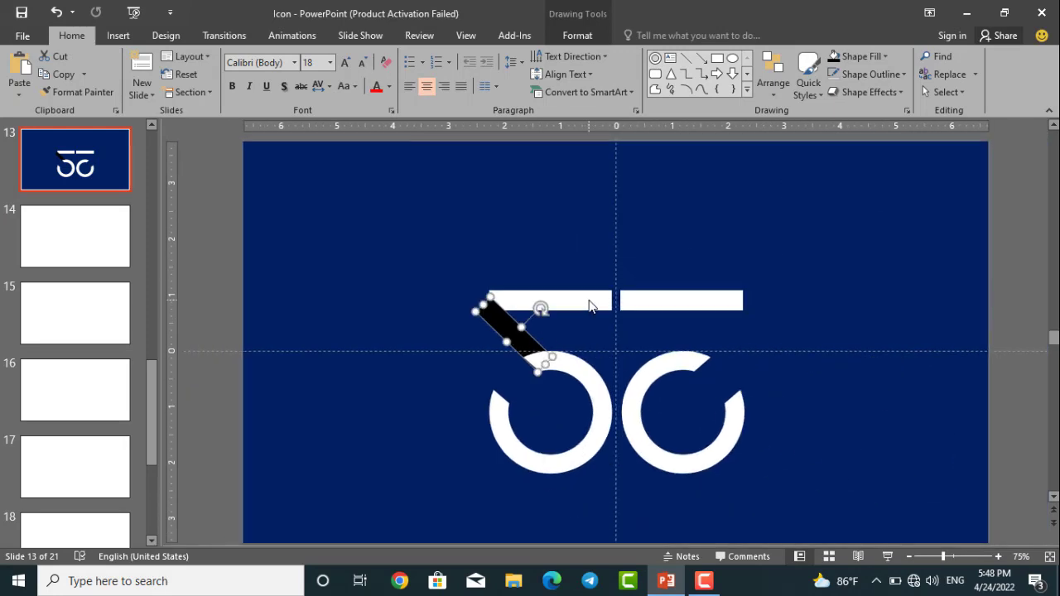
pyautogui.keyDown('ctrl'); pyautogui.scroll(2, 589, 306); pyautogui.keyUp('ctrl')
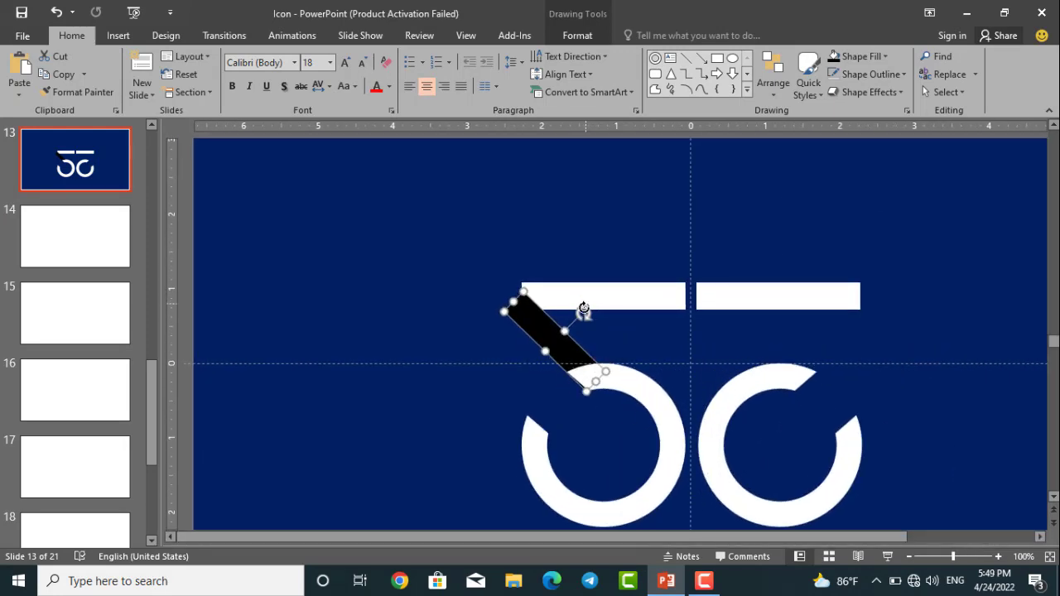
pyautogui.moveTo(543, 334); pyautogui.dragTo(537, 330)
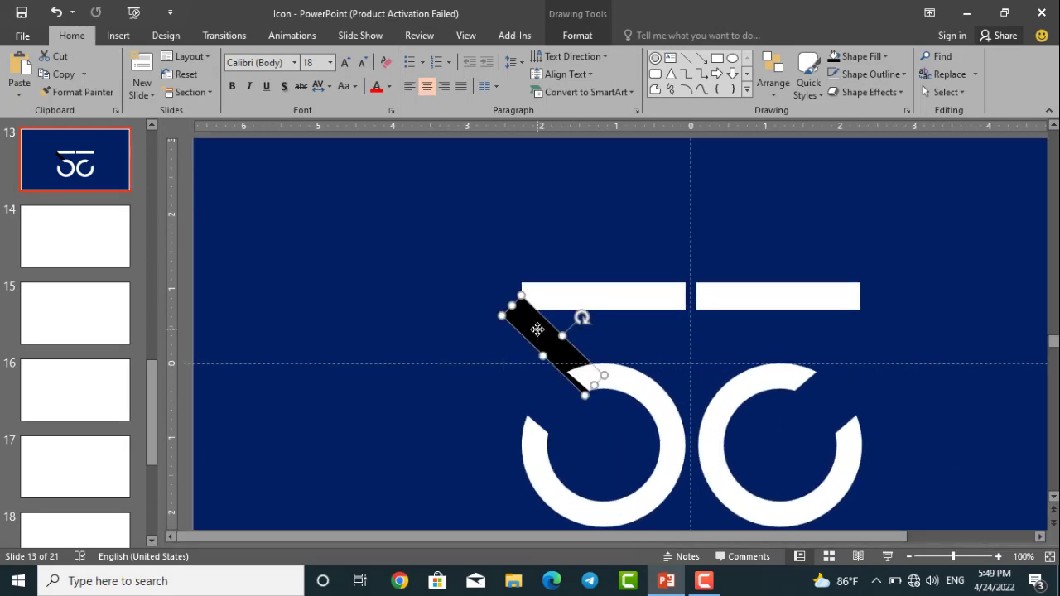
pyautogui.keyDown('ctrl'); pyautogui.scroll(4, 560, 323); pyautogui.keyUp('ctrl')
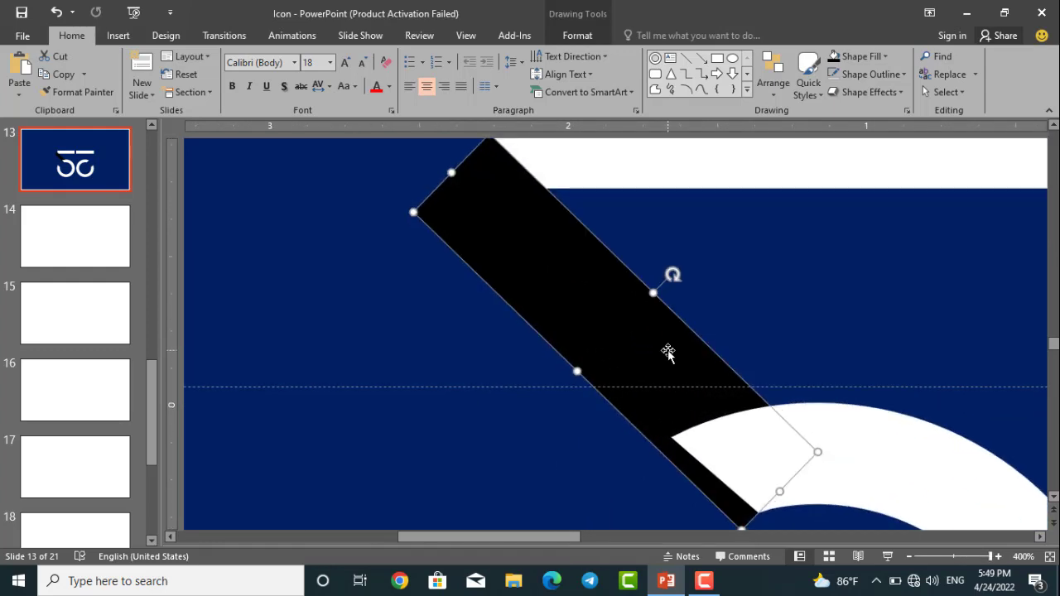
pyautogui.moveTo(679, 360); pyautogui.dragTo(685, 334)
pyautogui.keyDown('ctrl'); pyautogui.scroll(-1, 663, 325); pyautogui.keyUp('ctrl')
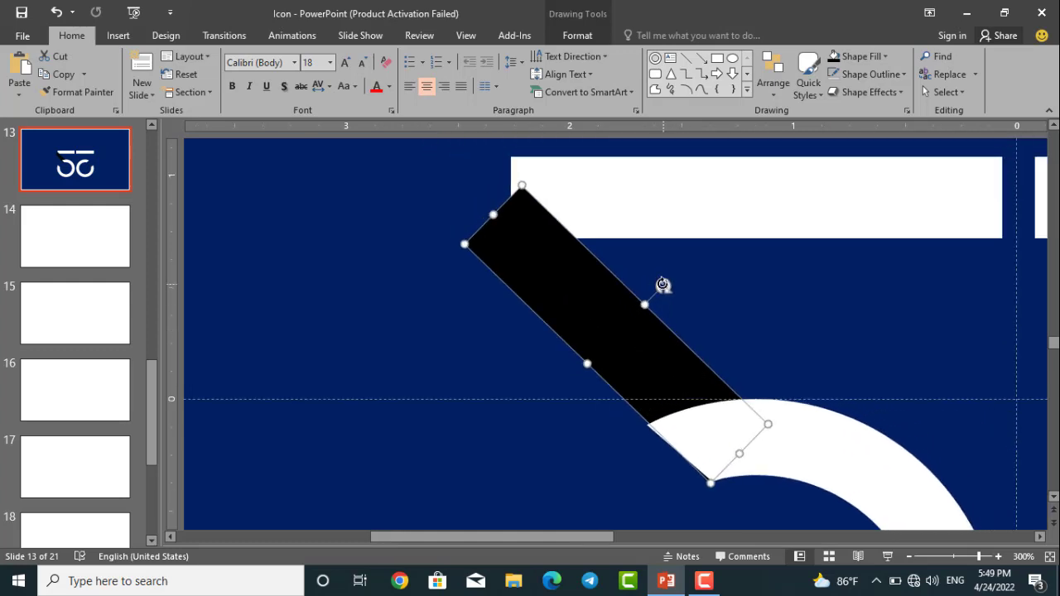
pyautogui.moveTo(663, 283); pyautogui.dragTo(659, 282)
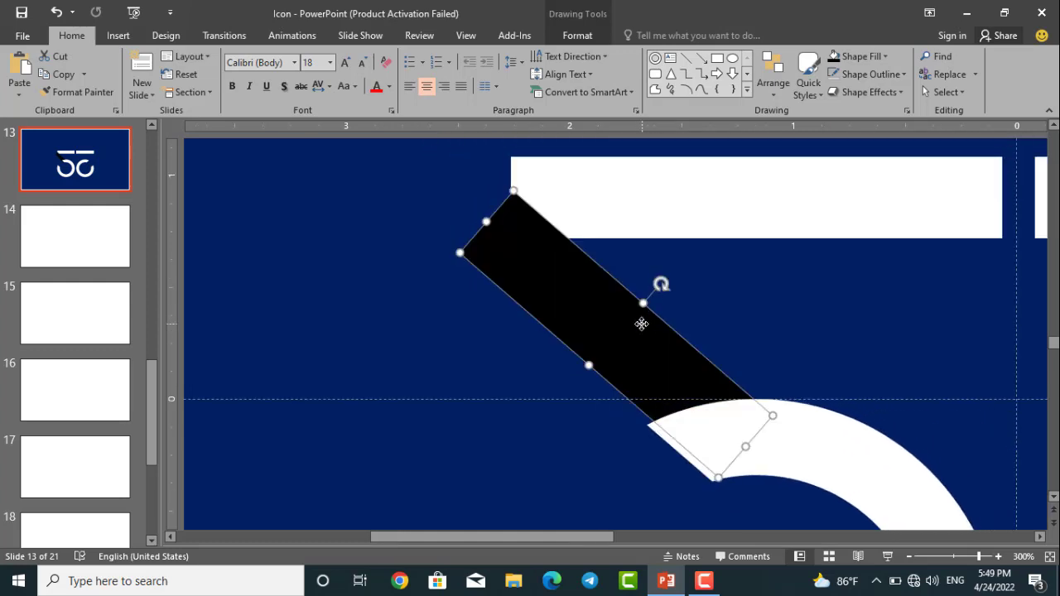
pyautogui.moveTo(638, 322); pyautogui.dragTo(627, 317)
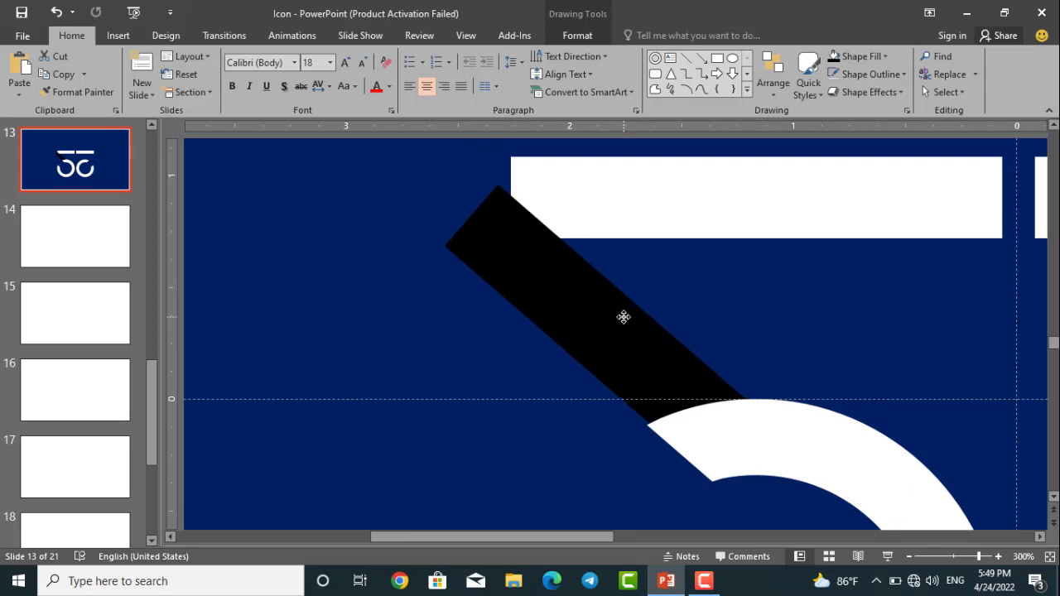
# Nudge the black diagonal bar slightly left so its lower edge runs flush with the left ring's upper cut edge.
pyautogui.moveTo(621, 317); pyautogui.dragTo(621, 317)
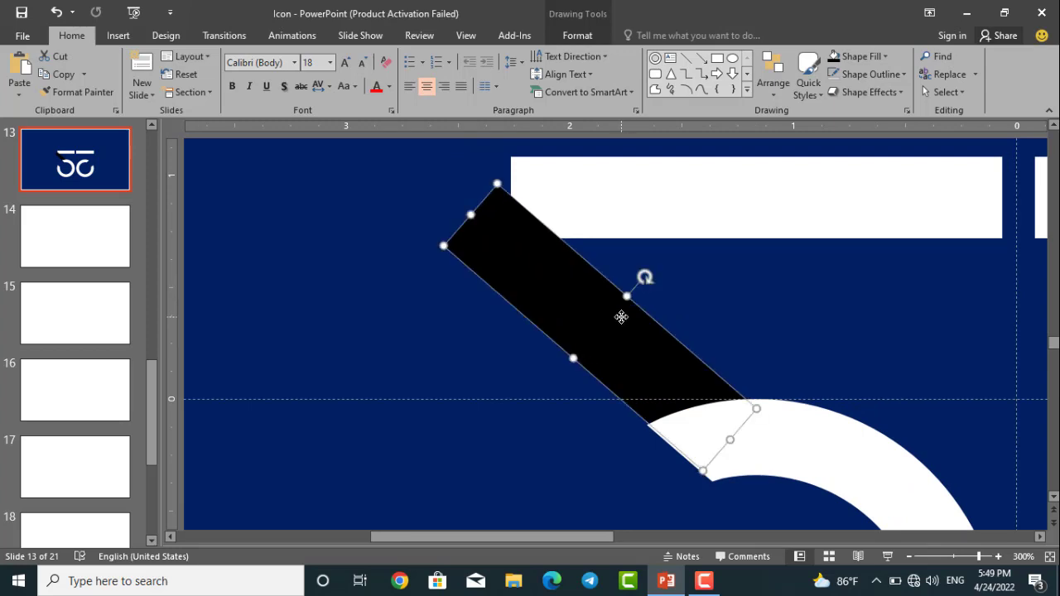
pyautogui.hotkey('ctrl', 'Left')
pyautogui.hotkey('ctrl', 'Left')
pyautogui.hotkey('ctrl', 'Left')
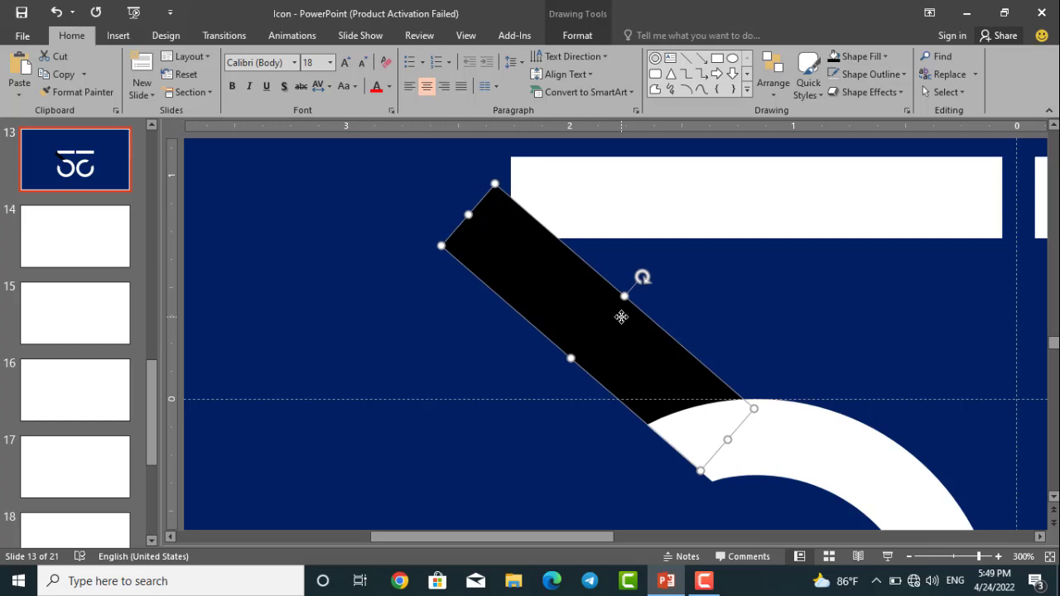
pyautogui.hotkey('ctrl', 'Left')
pyautogui.click(597, 478)
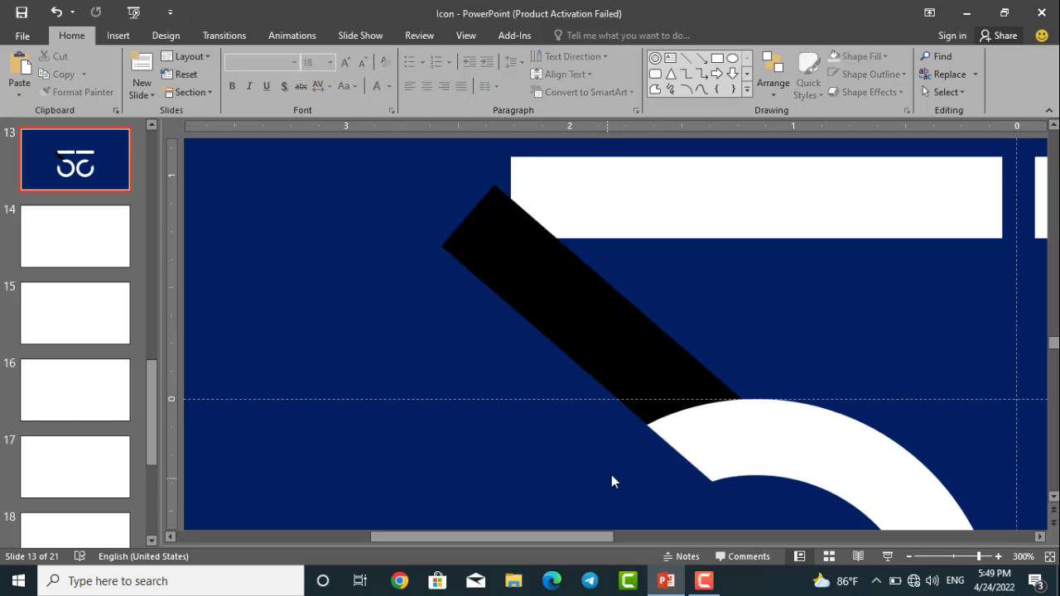
pyautogui.hscroll(5, 653, 422)
pyautogui.scroll(-1, 653, 422)
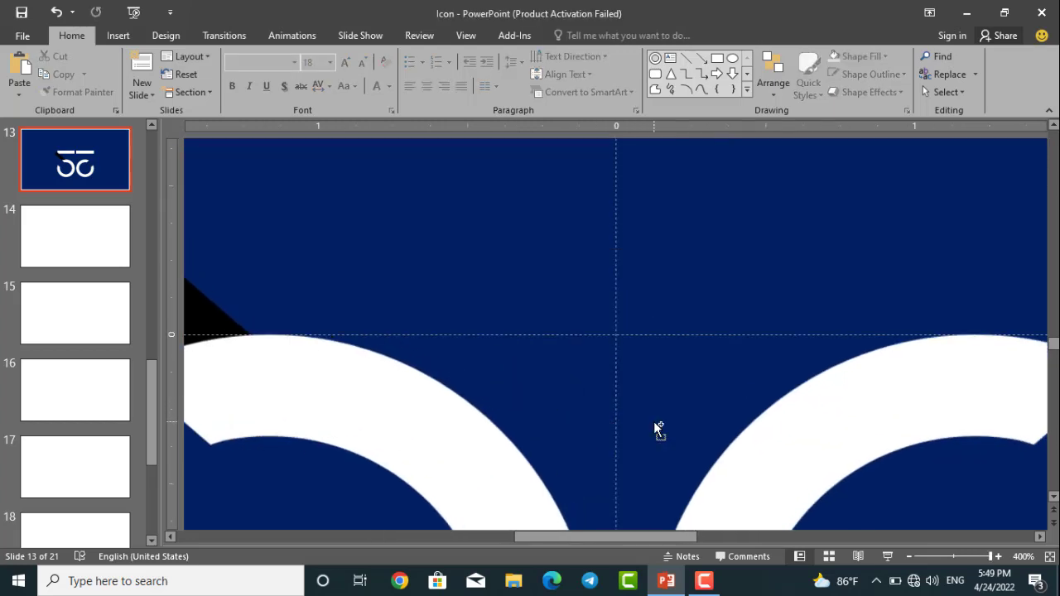
pyautogui.scroll(-10, 345, 368)
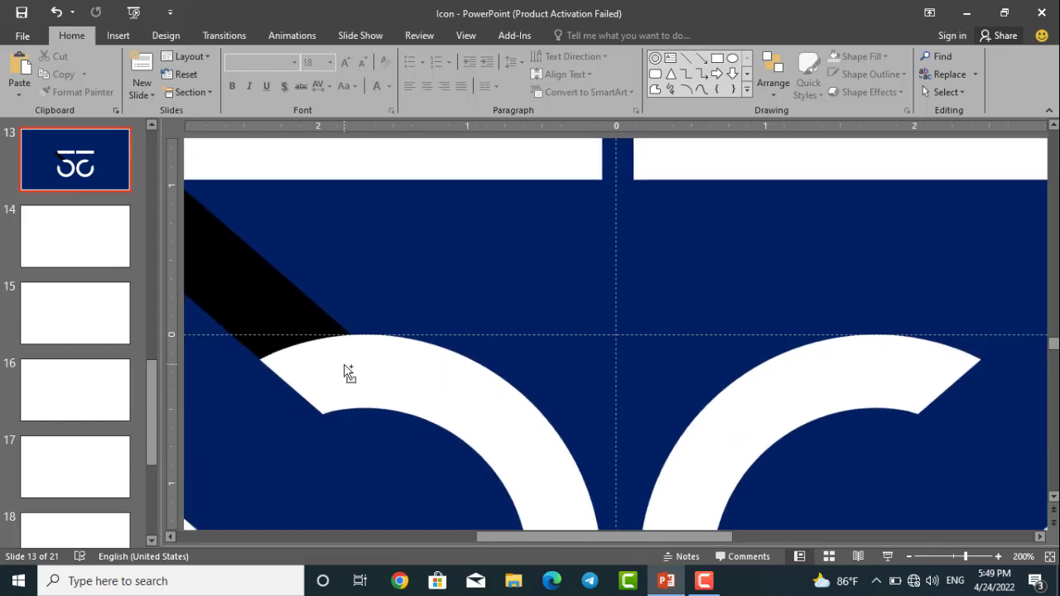
pyautogui.click(347, 320)
pyautogui.hotkey('ctrl', 'Left')
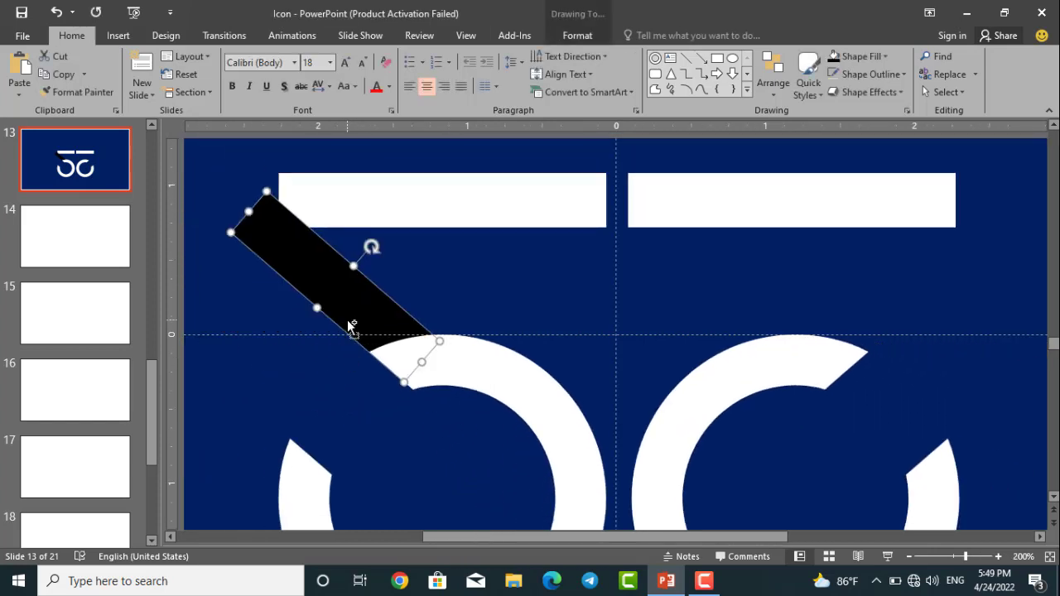
pyautogui.click(468, 265)
# Shorten the black diagonal bar slightly at its upper end so its corner meets the outer end of the left white bar.
pyautogui.scroll(-8, 468, 265)
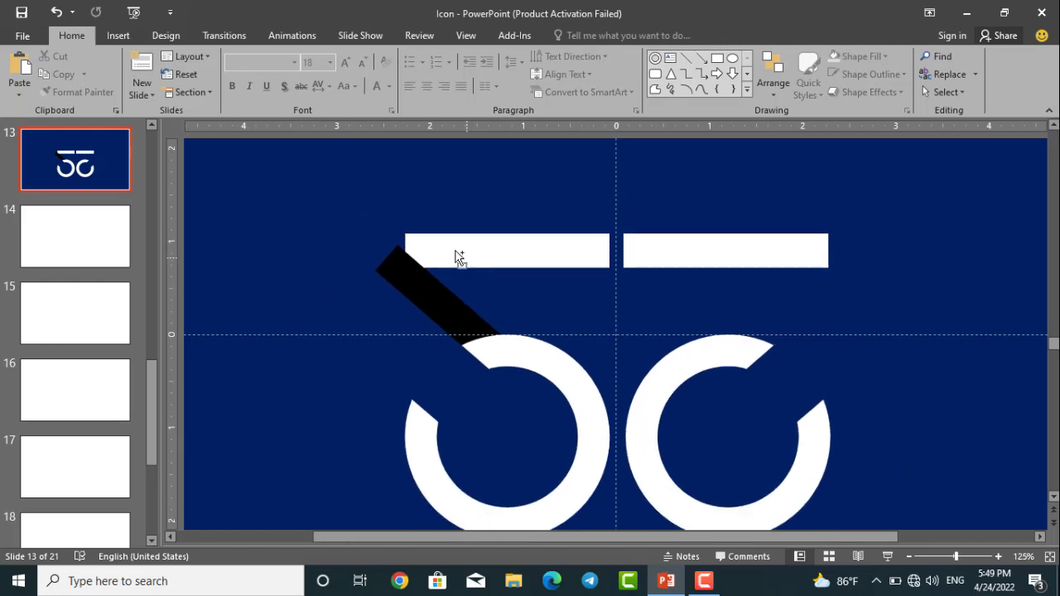
pyautogui.scroll(8, 378, 229)
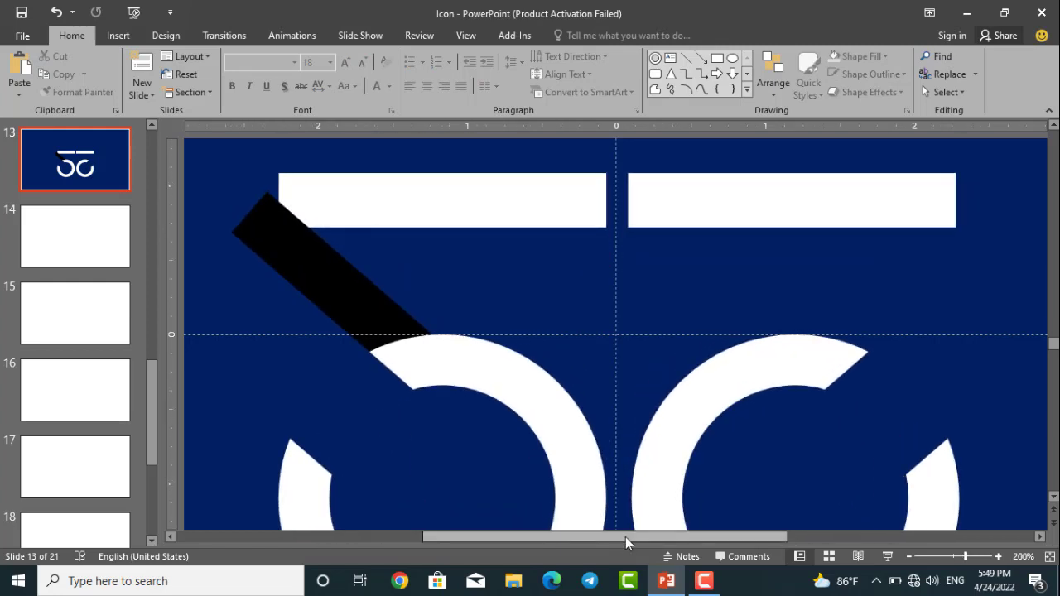
pyautogui.hscroll(-3, 555, 539)
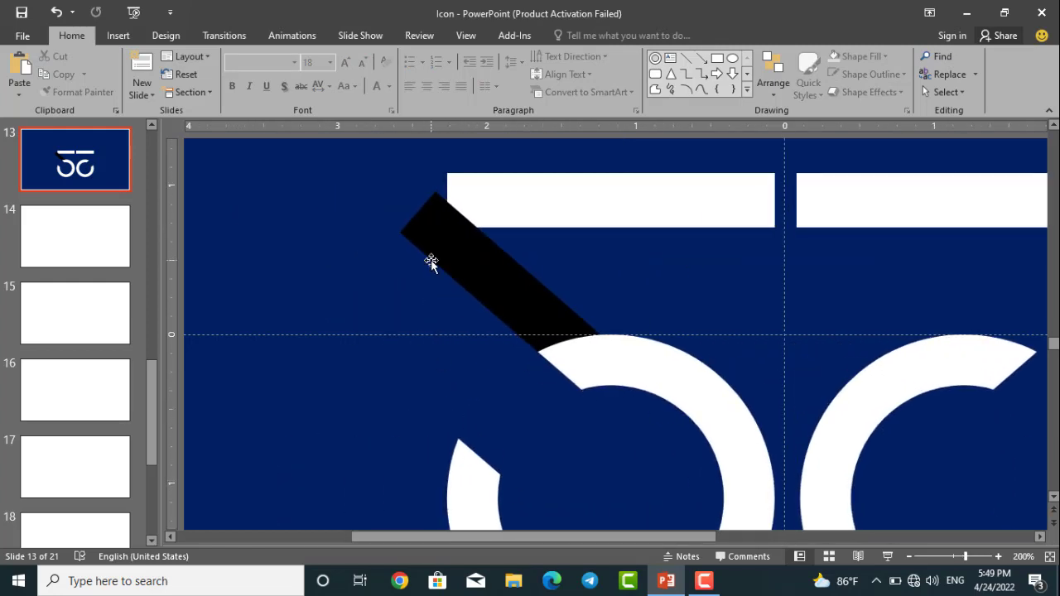
pyautogui.scroll(-5, 431, 259)
pyautogui.scroll(5, 390, 223)
pyautogui.scroll(1, 390, 223)
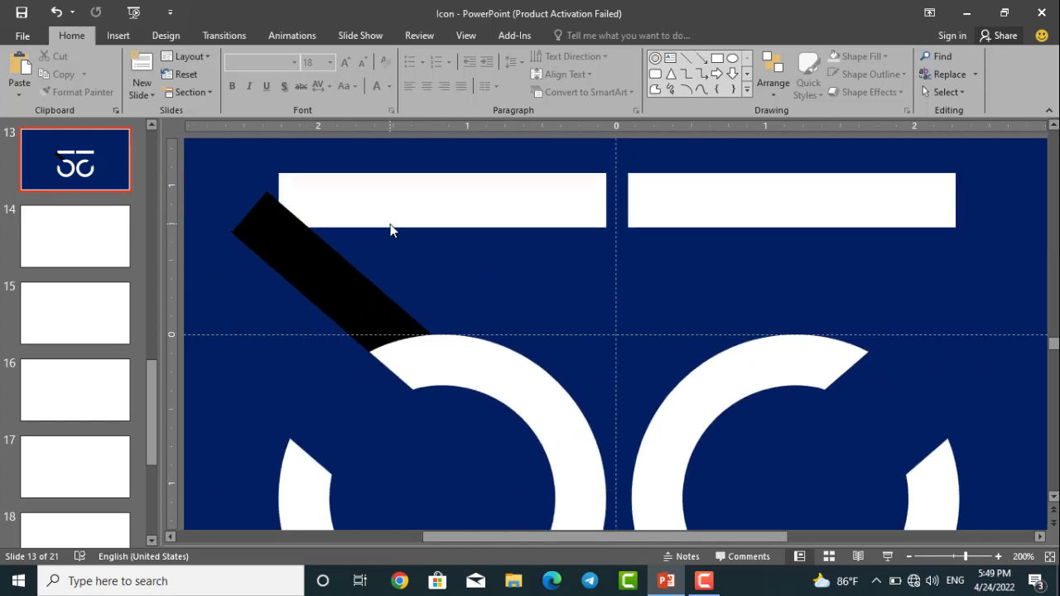
pyautogui.scroll(-5, 397, 231)
pyautogui.click(345, 241)
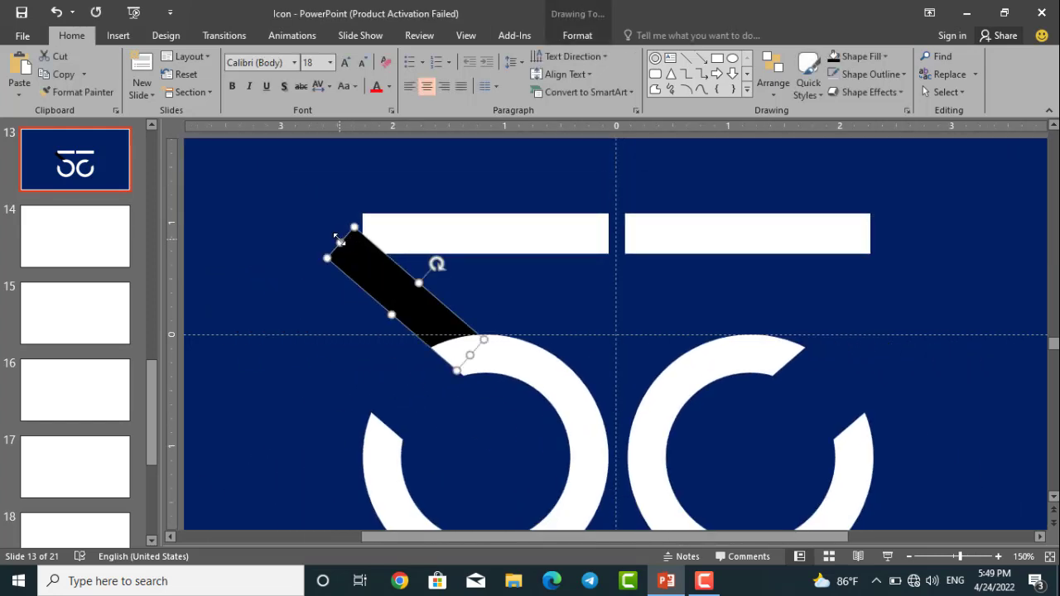
pyautogui.moveTo(338, 240); pyautogui.dragTo(346, 244)
pyautogui.click(397, 195)
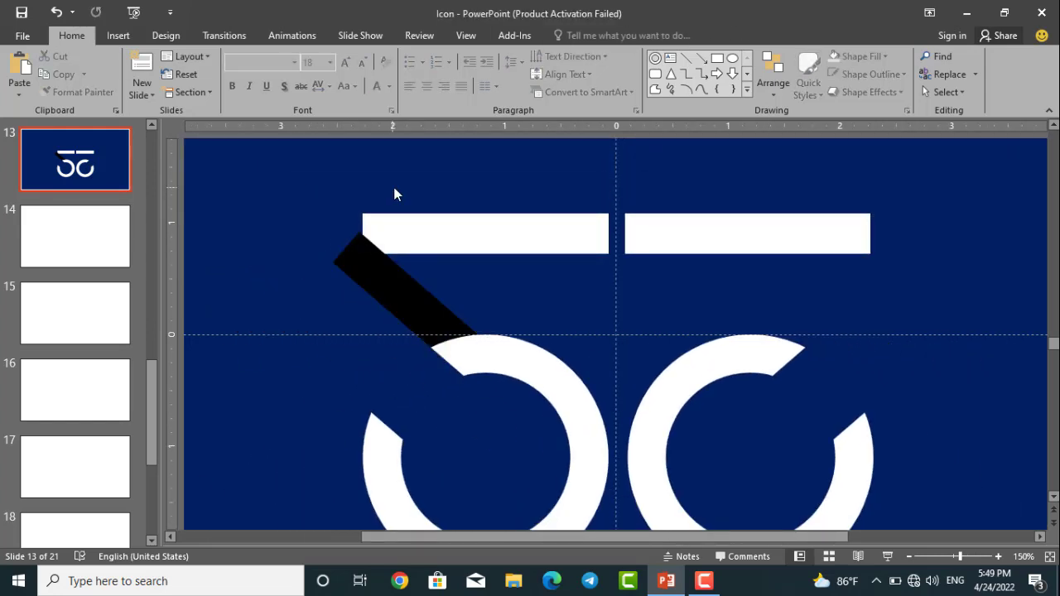
# Draw a circle about 0.53" across over the diagonal bar's upper end, aligned with the top edge of the left white bar.
pyautogui.click(733, 60)
pyautogui.moveTo(644, 178)
pyautogui.mouseDown()
pyautogui.moveTo(706, 235)
pyautogui.moveTo(365, 242)
pyautogui.mouseUp()
pyautogui.scroll(5, 468, 300)
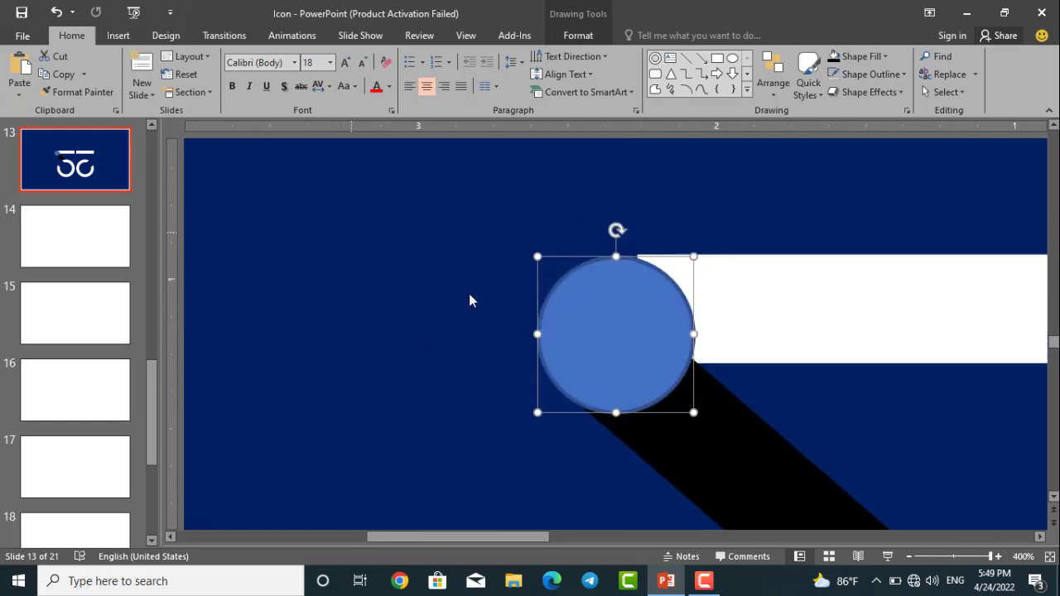
pyautogui.click(605, 282)
pyautogui.moveTo(692, 258); pyautogui.dragTo(698, 255)
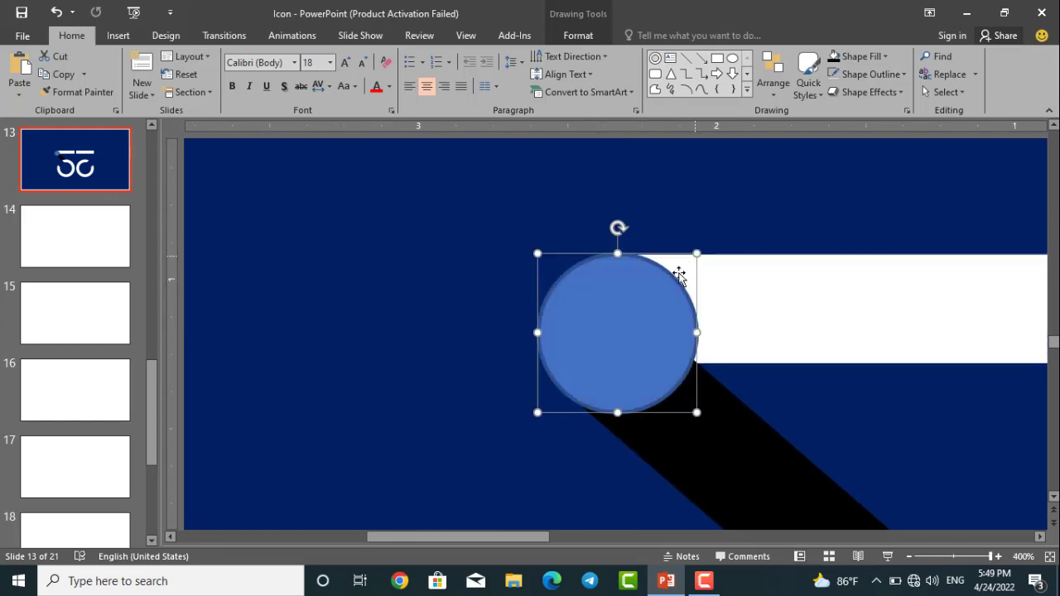
pyautogui.click(639, 291)
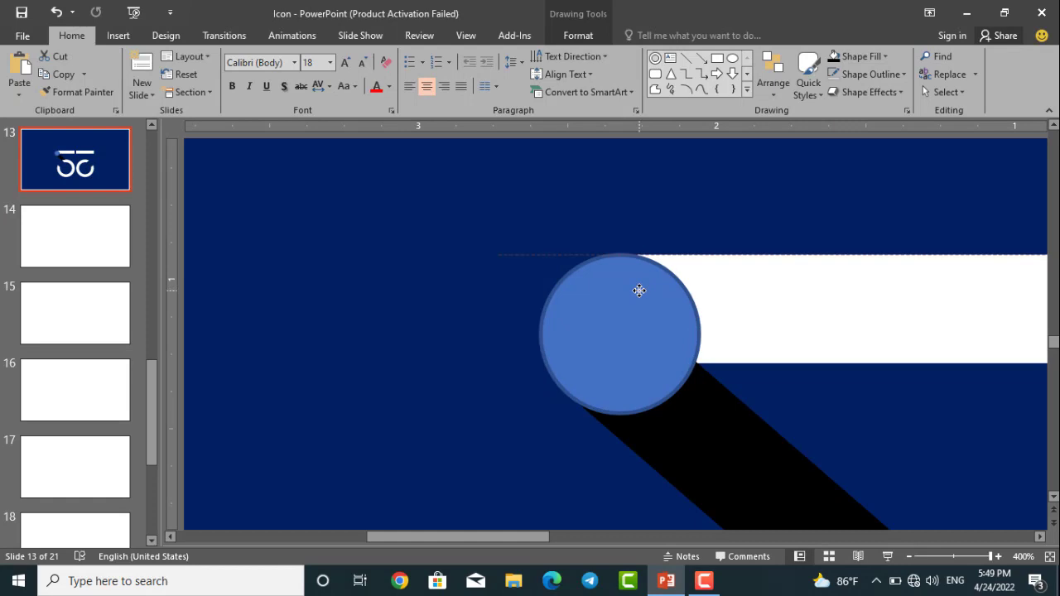
# Give the circle a black fill and black outline, and shift it slightly right over the end of the diagonal bar.
pyautogui.click(578, 34)
pyautogui.click(387, 56)
pyautogui.click(373, 91)
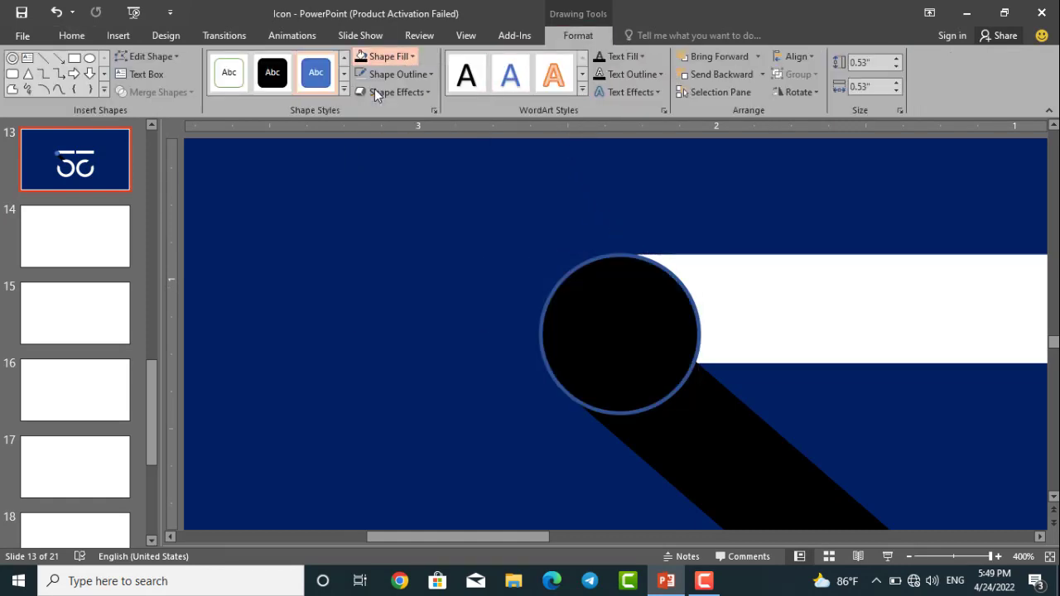
pyautogui.click(397, 74)
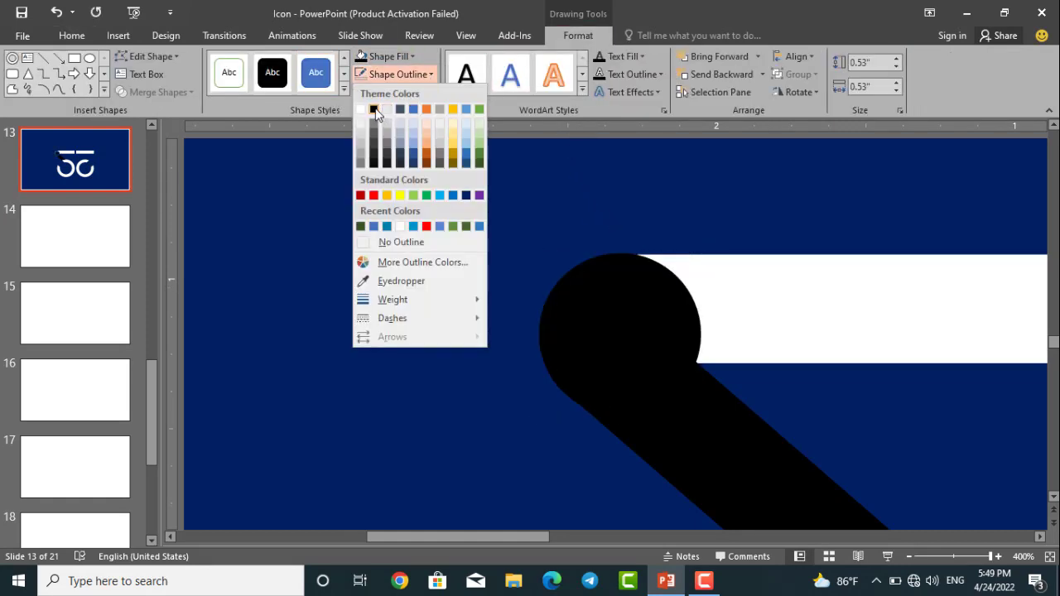
pyautogui.click(371, 108)
pyautogui.click(457, 223)
pyautogui.click(635, 317)
pyautogui.moveTo(635, 317); pyautogui.dragTo(638, 317)
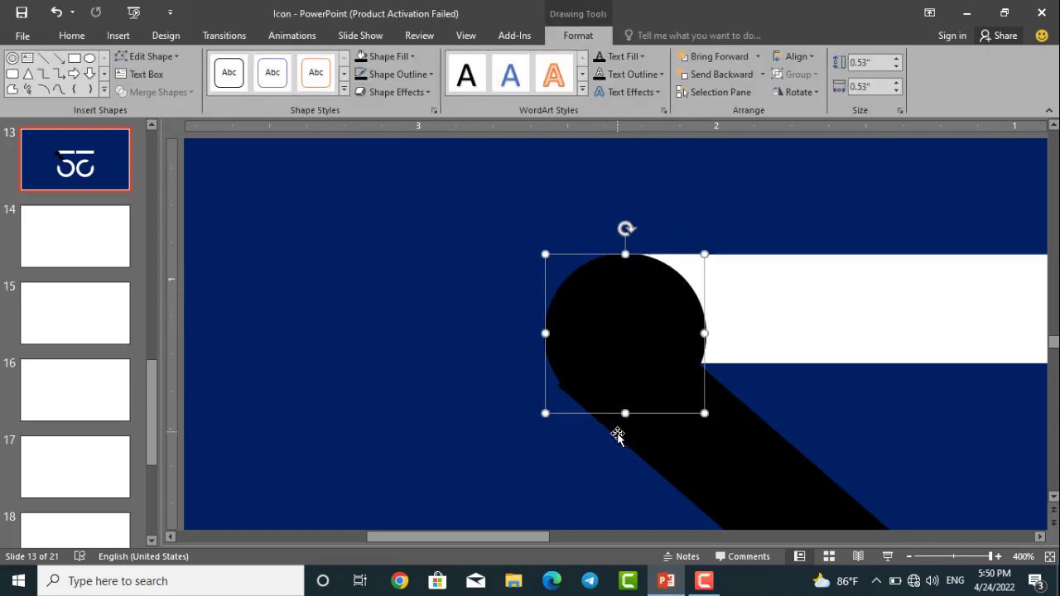
pyautogui.click(616, 433)
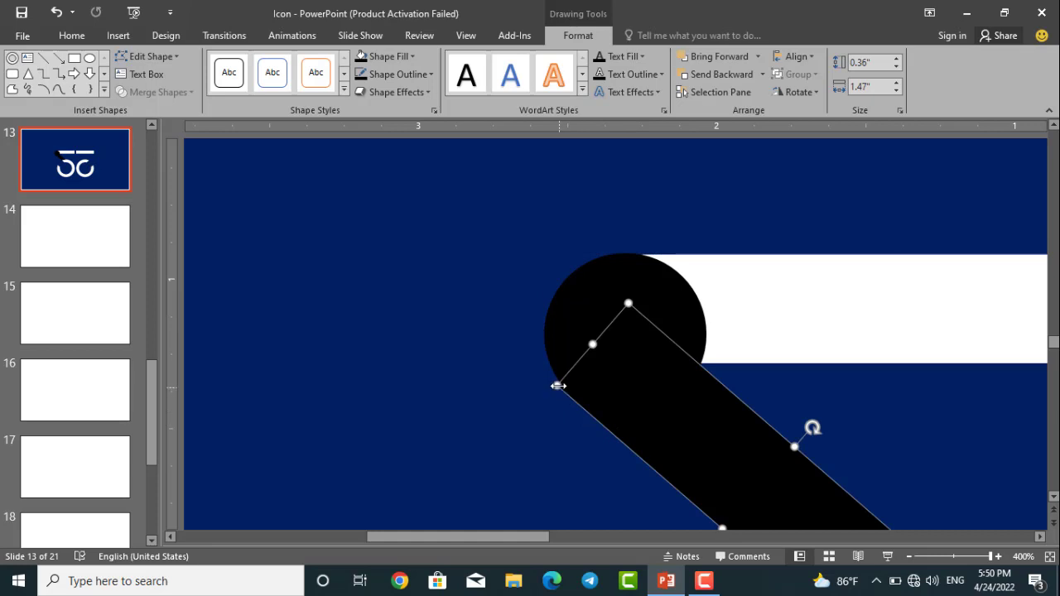
pyautogui.rightClick(557, 385)
pyautogui.click(592, 201)
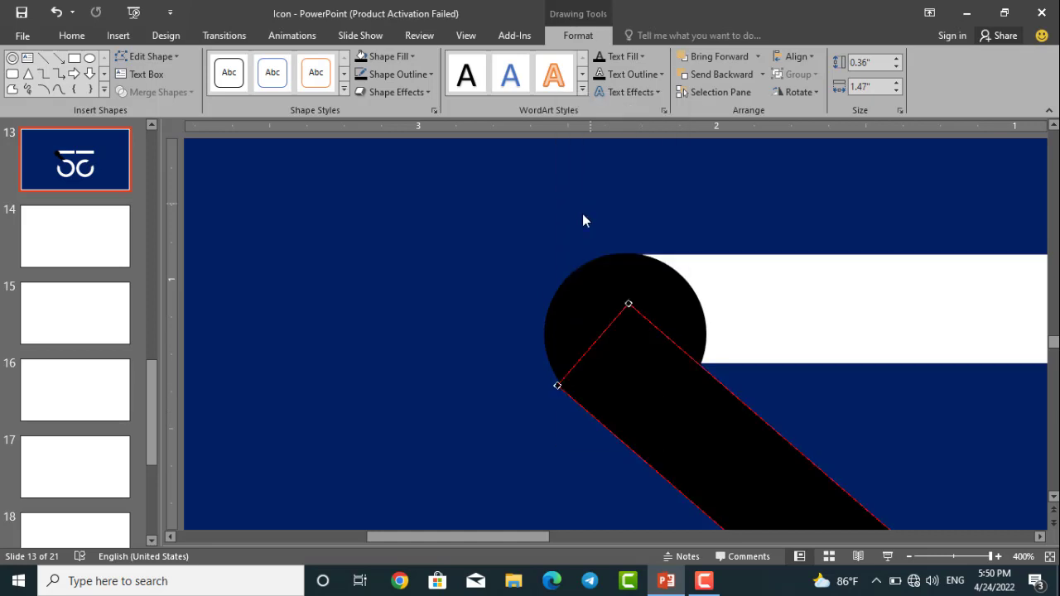
pyautogui.hscroll(2, 546, 401)
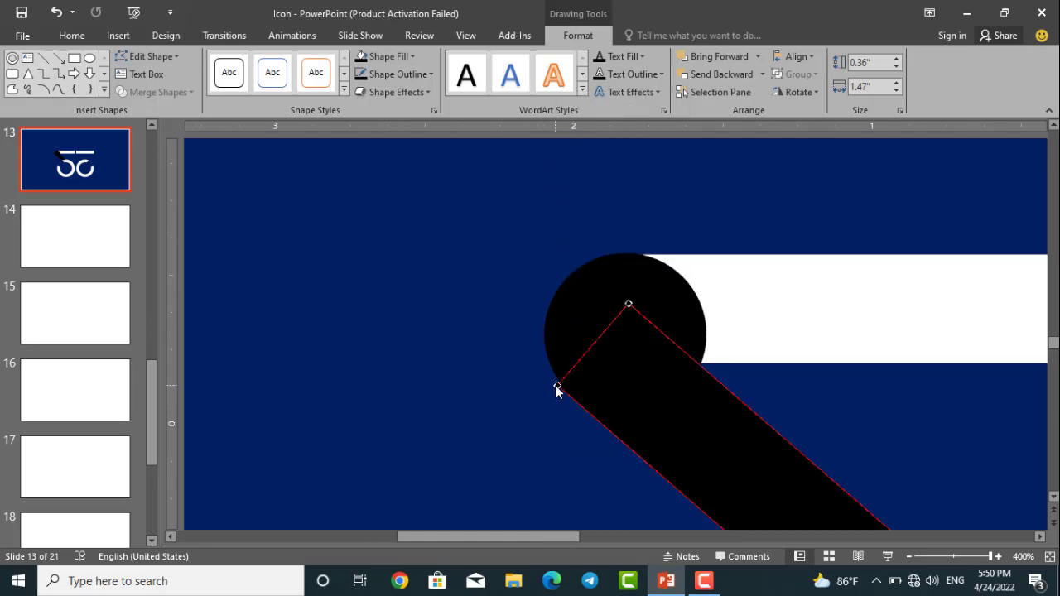
pyautogui.click(556, 387)
pyautogui.click(609, 405)
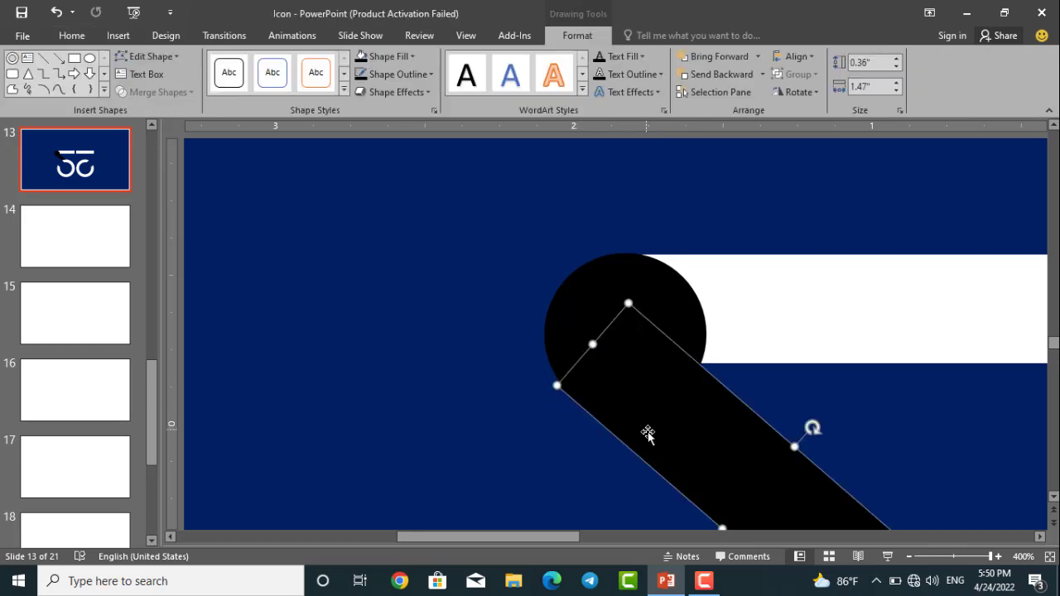
pyautogui.rightClick(624, 411)
pyautogui.click(657, 231)
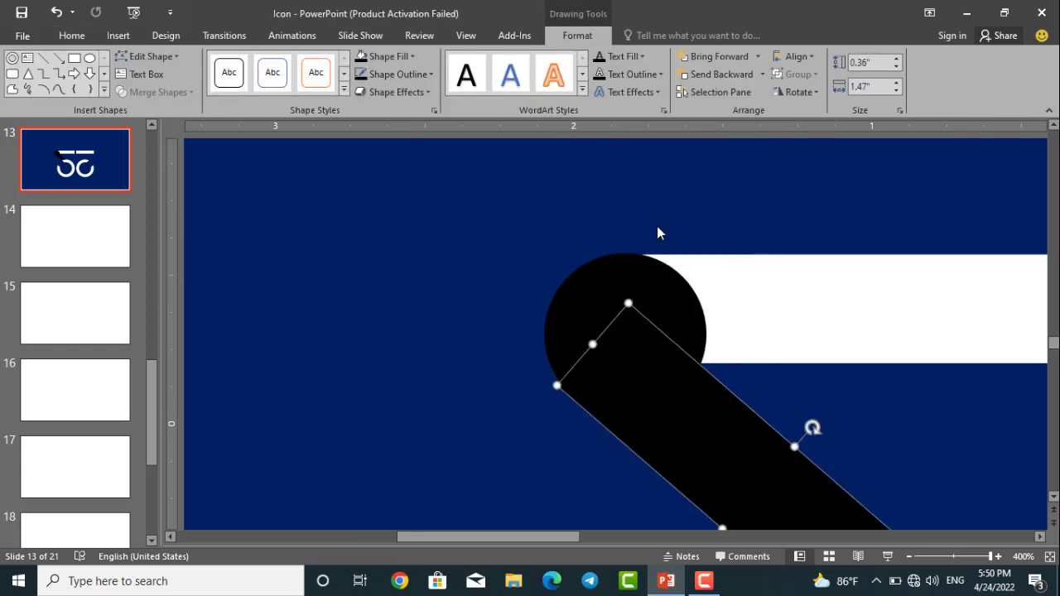
pyautogui.click(558, 388)
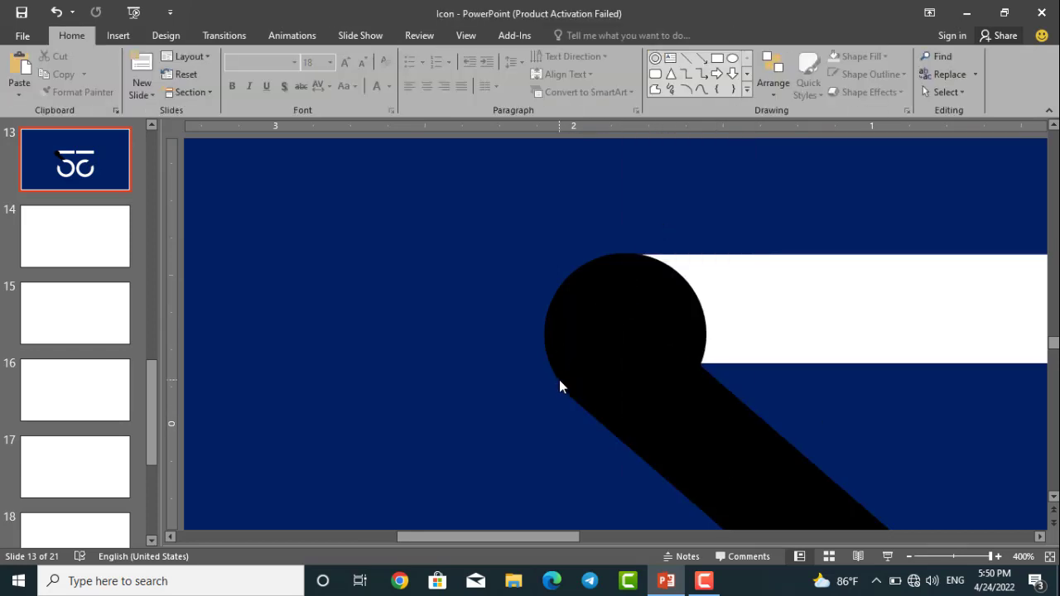
# Edit the diagonal bar's points, moving its upper outer corner slightly up and inward beneath the black circle.
pyautogui.scroll(-5, 500, 378)
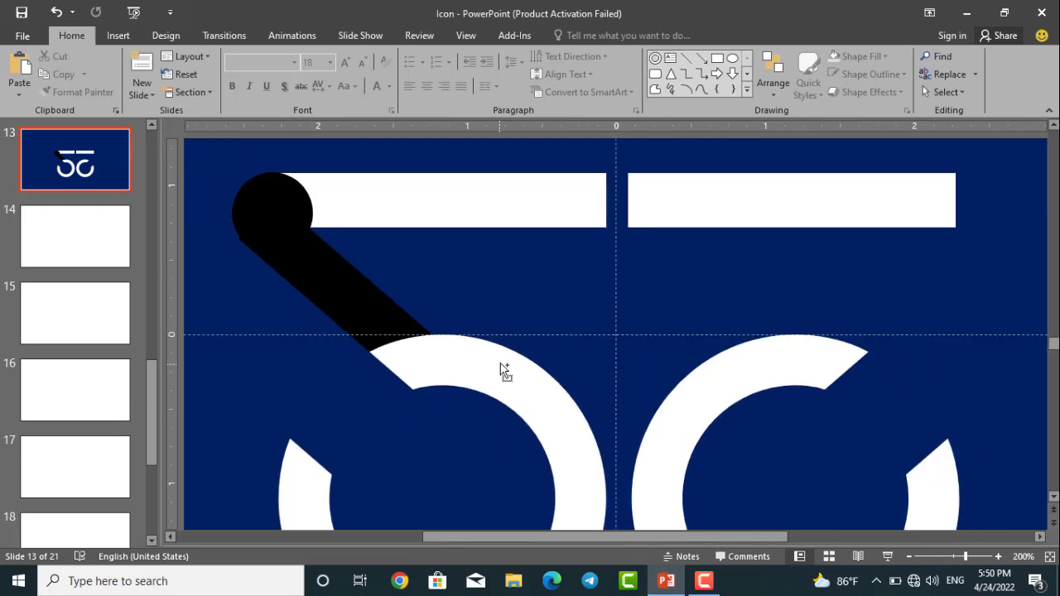
pyautogui.click(383, 292)
pyautogui.rightClick(375, 280)
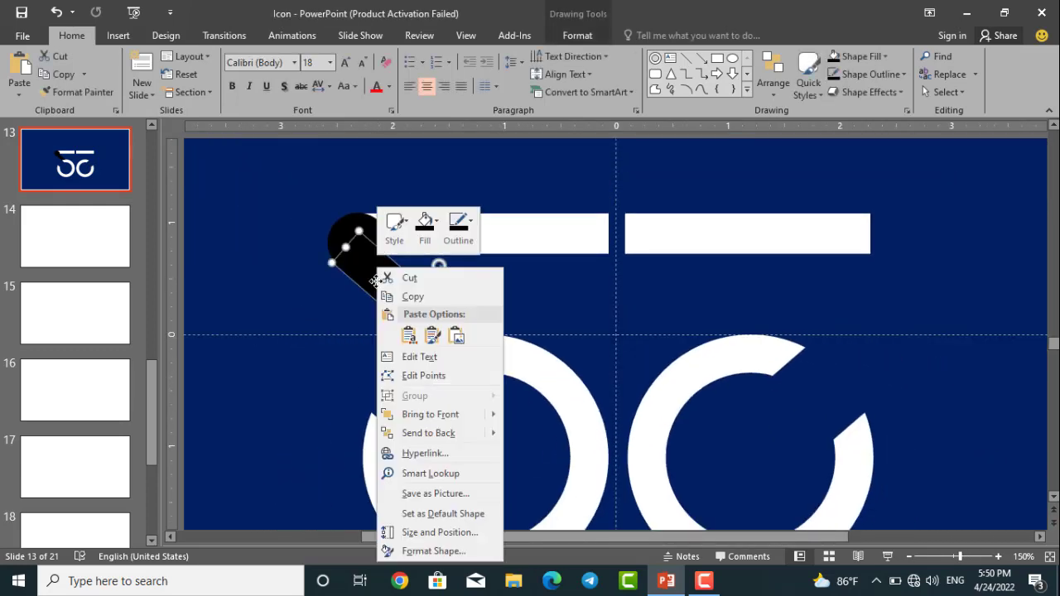
pyautogui.click(415, 377)
pyautogui.keyDown('ctrl'); pyautogui.scroll(5, 312, 233); pyautogui.keyUp('ctrl')
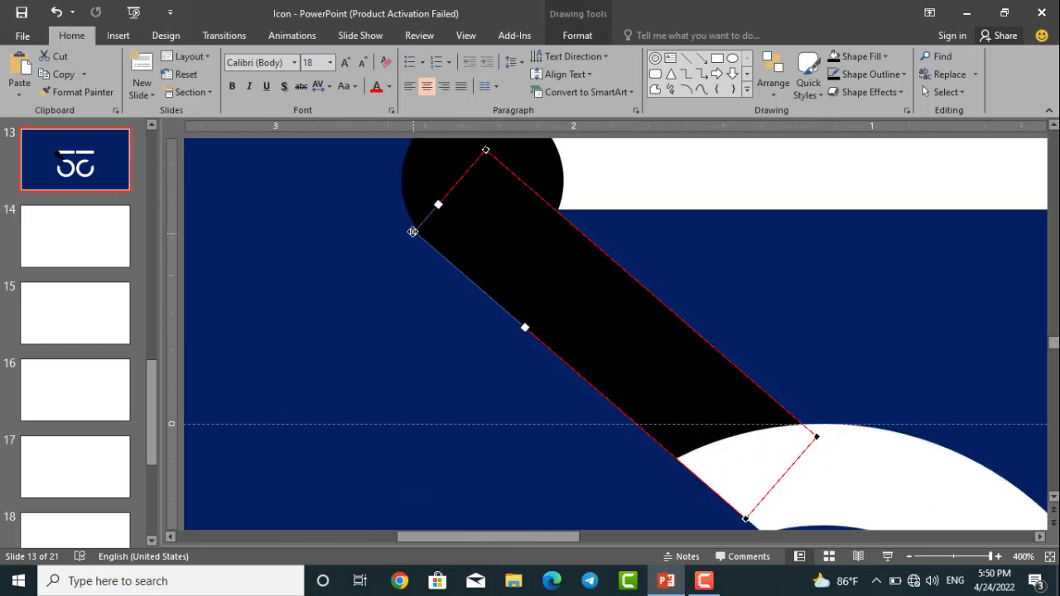
pyautogui.click(412, 232)
pyautogui.moveTo(412, 232); pyautogui.dragTo(414, 227)
pyautogui.click(443, 292)
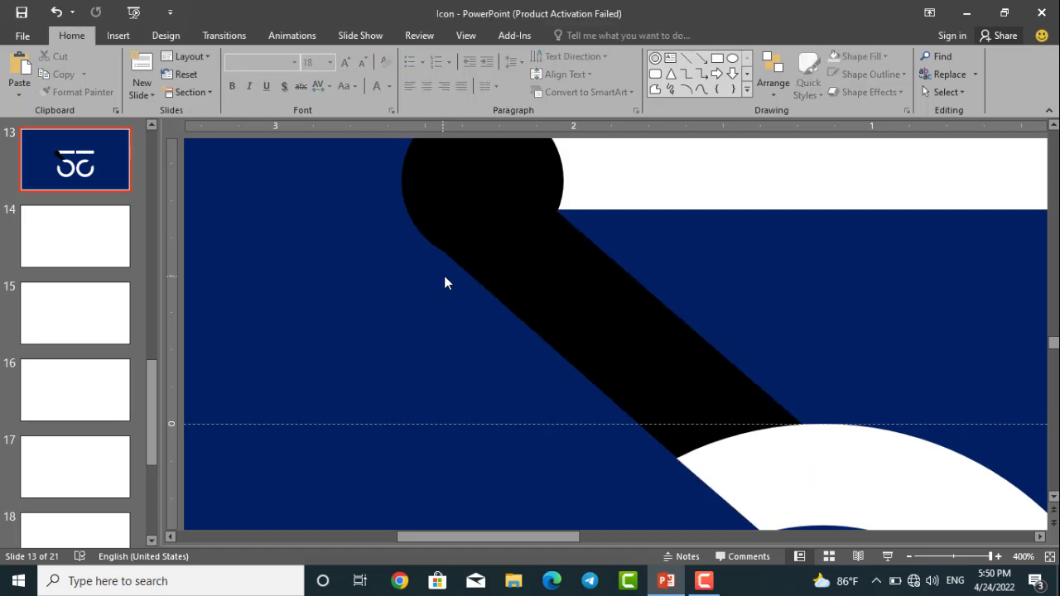
# Readjust the diagonal bar's upper outer corner point so its lower edge blends smoothly into the circle.
pyautogui.click(466, 274)
pyautogui.click(482, 279)
pyautogui.click(484, 280)
pyautogui.rightClick(485, 279)
pyautogui.click(523, 385)
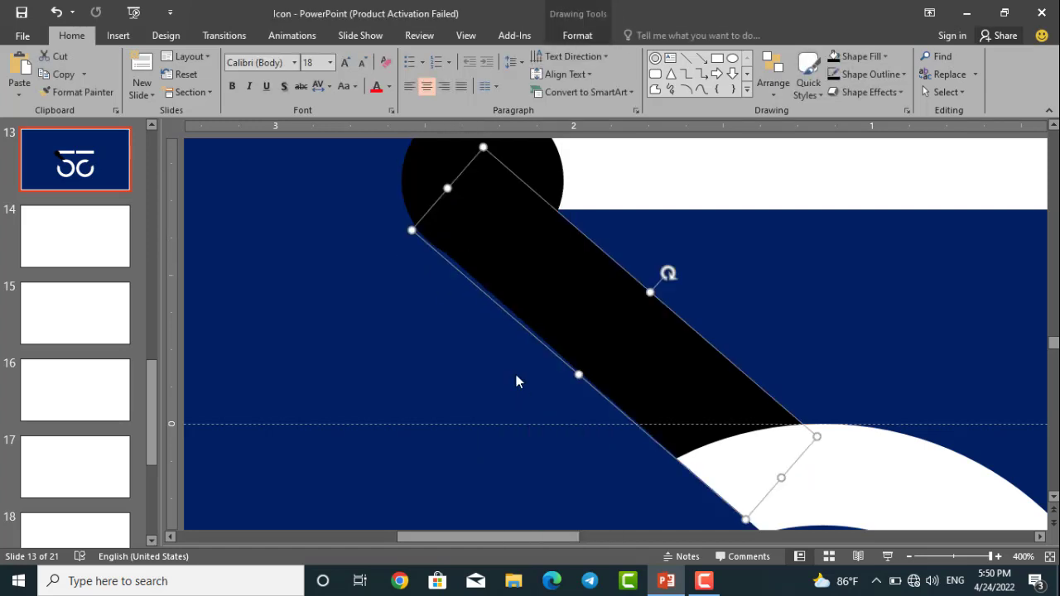
pyautogui.moveTo(417, 229); pyautogui.dragTo(423, 251)
pyautogui.click(411, 269)
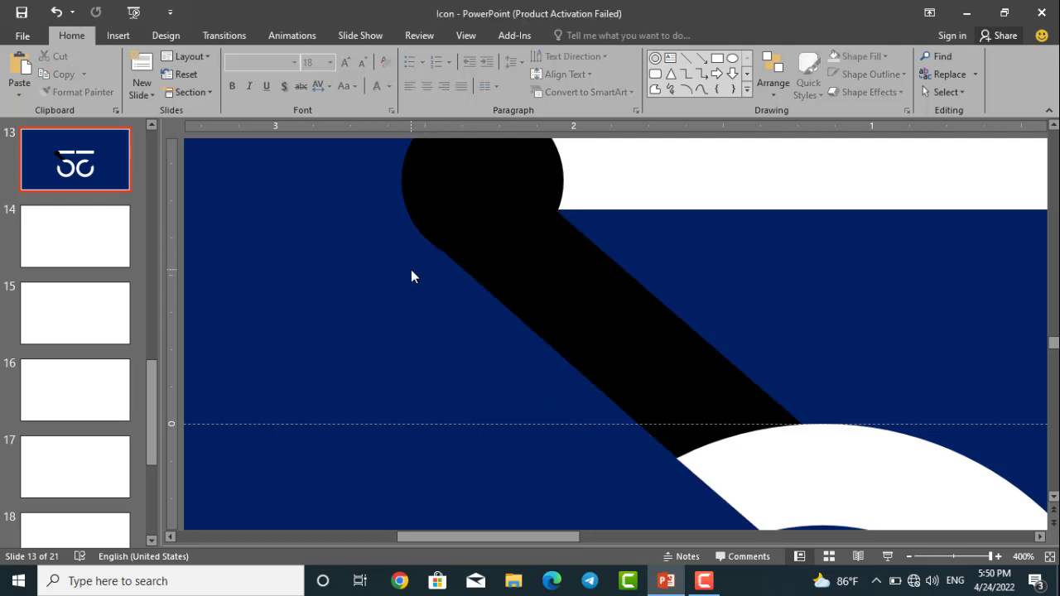
# Merge the left ring, diagonal bar, black circle and left horizontal bar with Union, and fill the merged shape white.
pyautogui.scroll(-6, 418, 278)
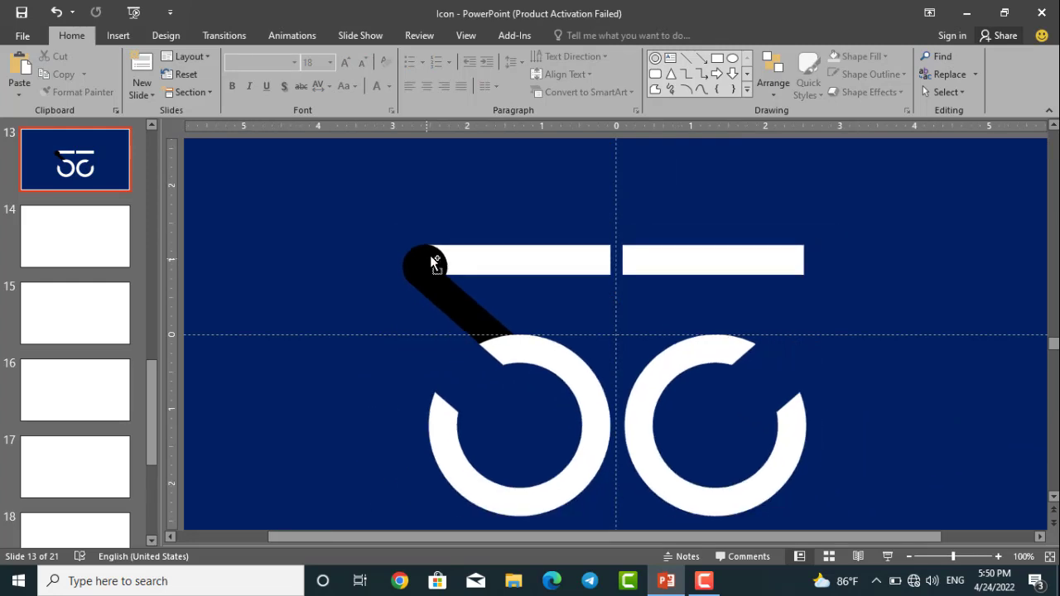
pyautogui.click(502, 344)
pyautogui.keyDown('shift'); pyautogui.click(490, 322); pyautogui.keyUp('shift')
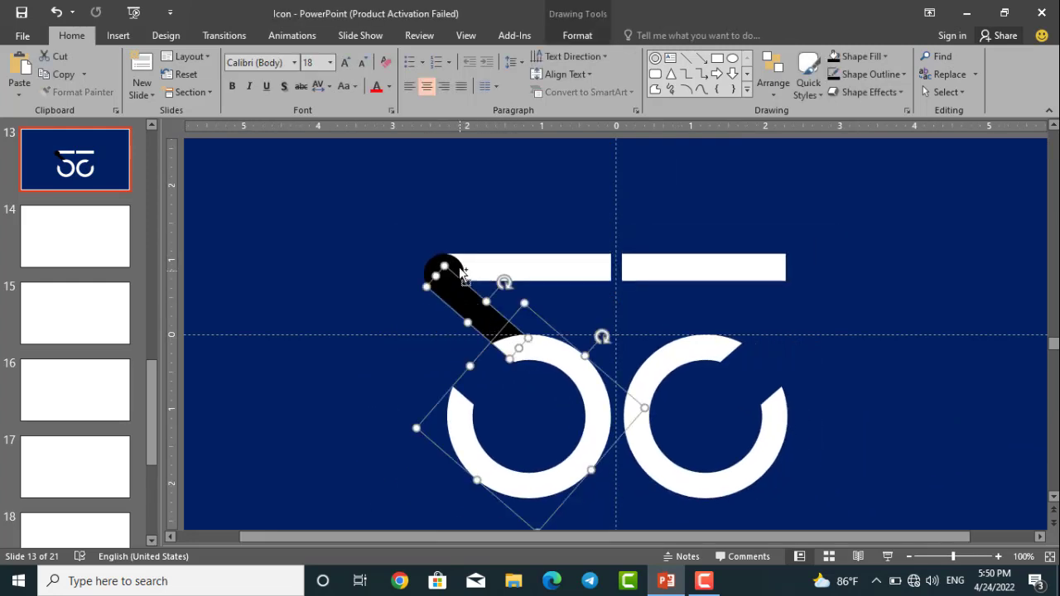
pyautogui.keyDown('shift'); pyautogui.click(458, 267); pyautogui.keyUp('shift')
pyautogui.click(464, 324)
pyautogui.click(461, 315)
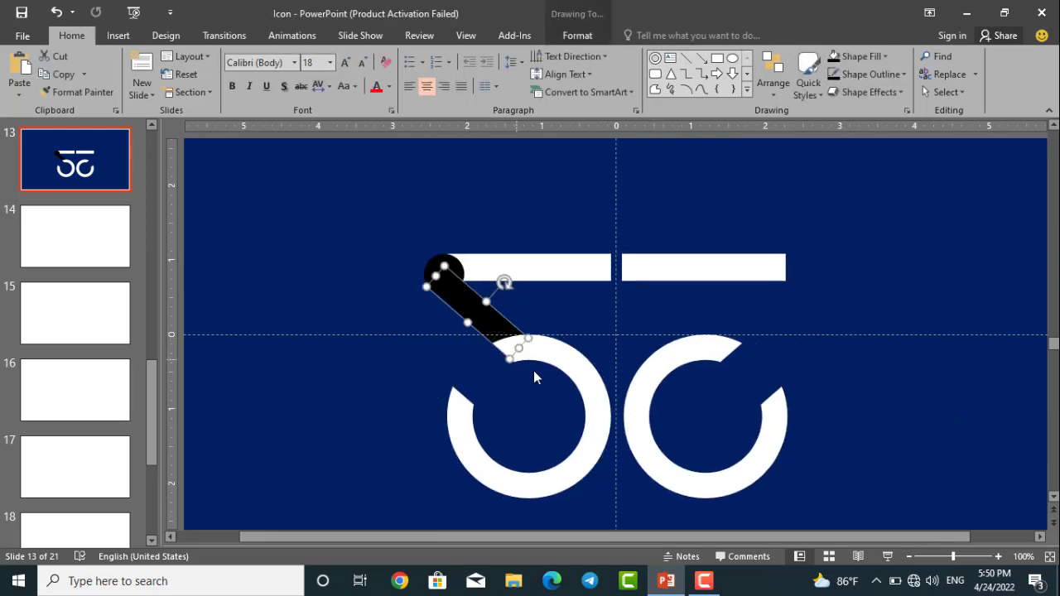
pyautogui.keyDown('shift'); pyautogui.click(534, 364); pyautogui.keyUp('shift')
pyautogui.keyDown('shift'); pyautogui.click(457, 266); pyautogui.keyUp('shift')
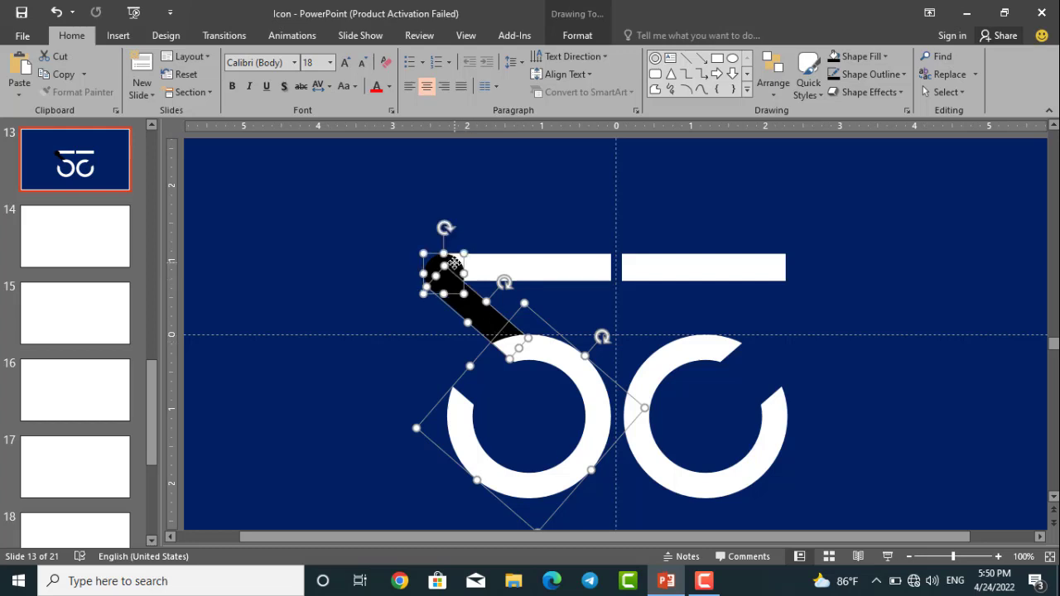
pyautogui.keyDown('shift'); pyautogui.click(509, 268); pyautogui.keyUp('shift')
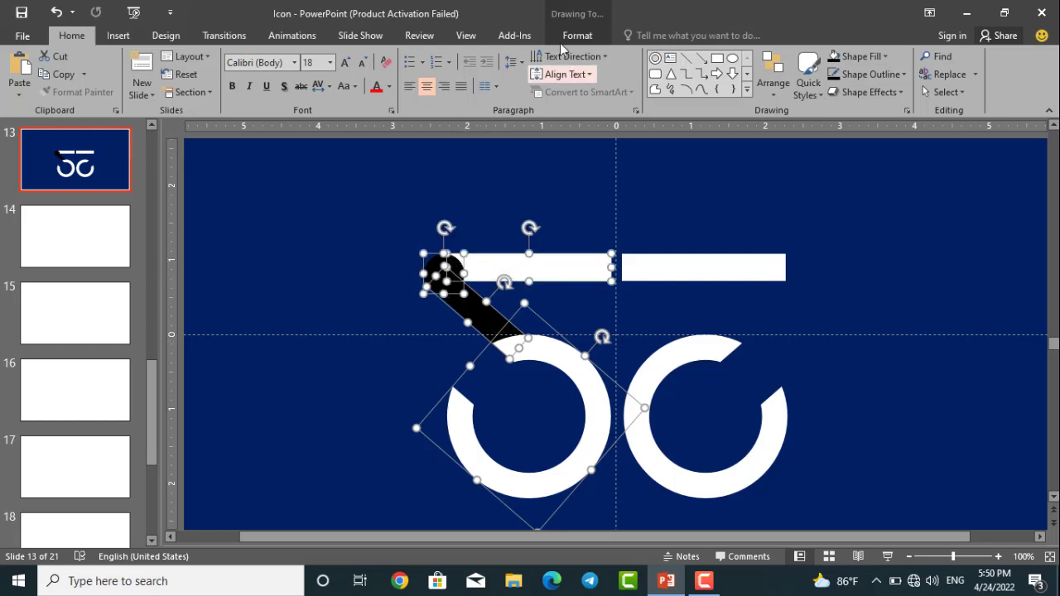
pyautogui.click(571, 35)
pyautogui.click(158, 92)
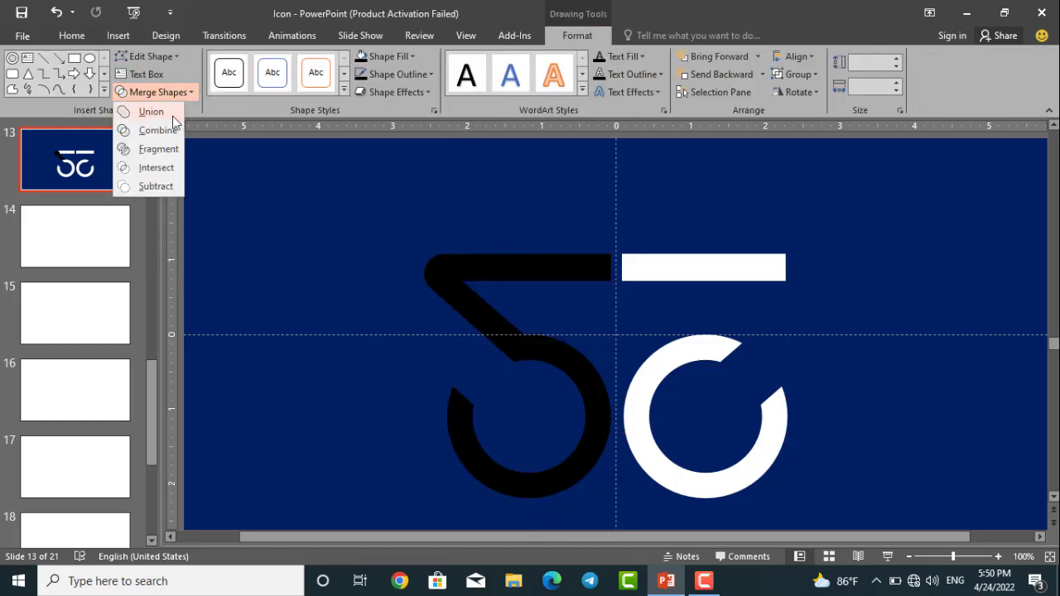
pyautogui.click(150, 112)
pyautogui.click(387, 56)
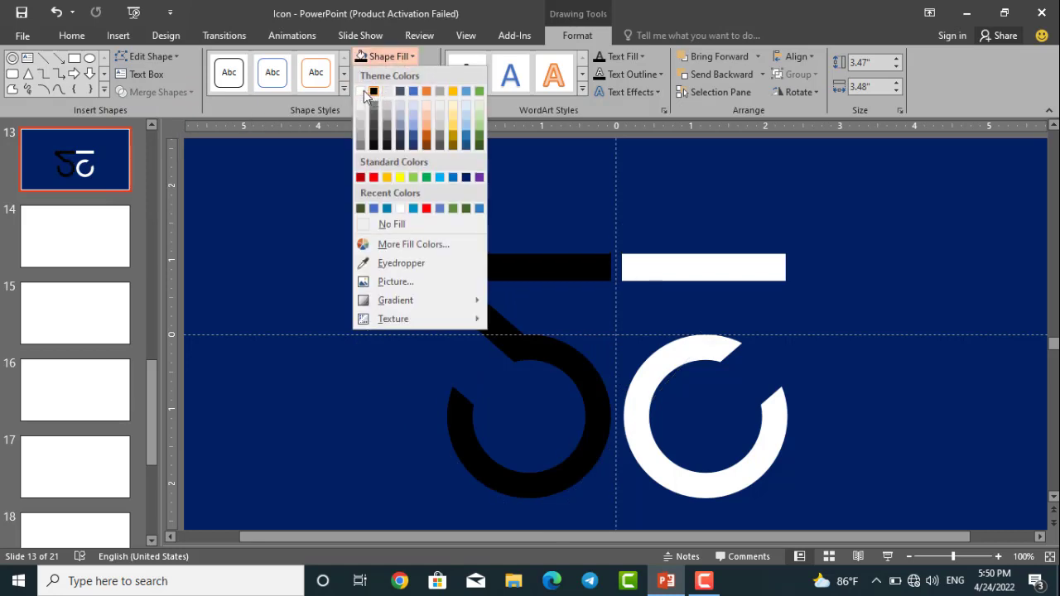
pyautogui.click(365, 96)
# Delete the separate right ring and the right horizontal bar.
pyautogui.click(741, 386)
pyautogui.click(712, 349)
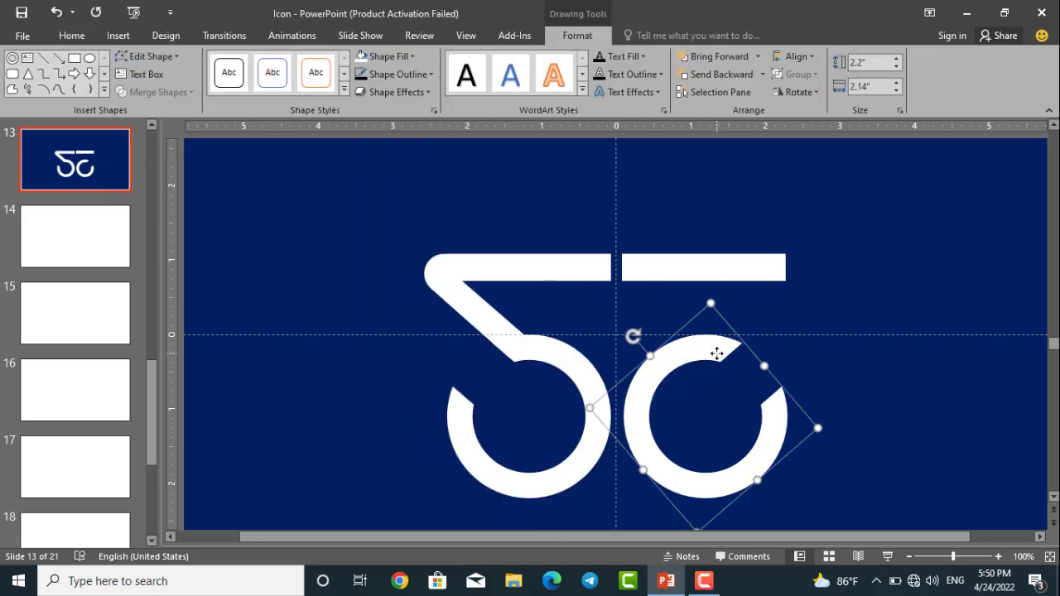
pyautogui.press('Delete')
pyautogui.click(707, 279)
pyautogui.press('Delete')
# Duplicate the merged left shape, flip the copy horizontally, and place it level with the original on the right of the centre guide.
pyautogui.click(560, 279)
pyautogui.hotkey('ctrl', 'd')
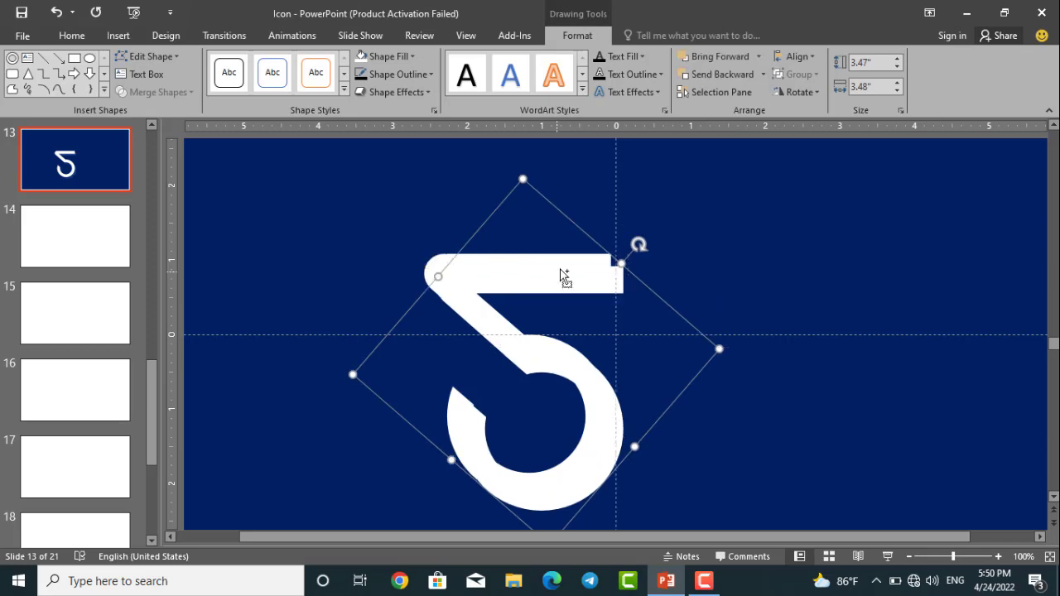
pyautogui.click(790, 92)
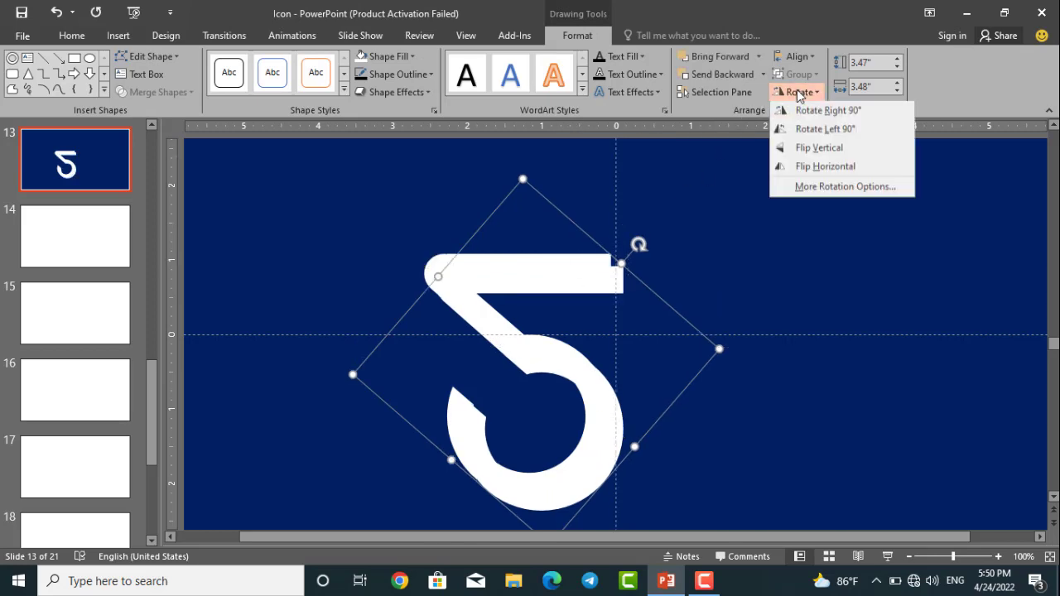
pyautogui.click(820, 167)
pyautogui.moveTo(624, 287); pyautogui.dragTo(789, 277)
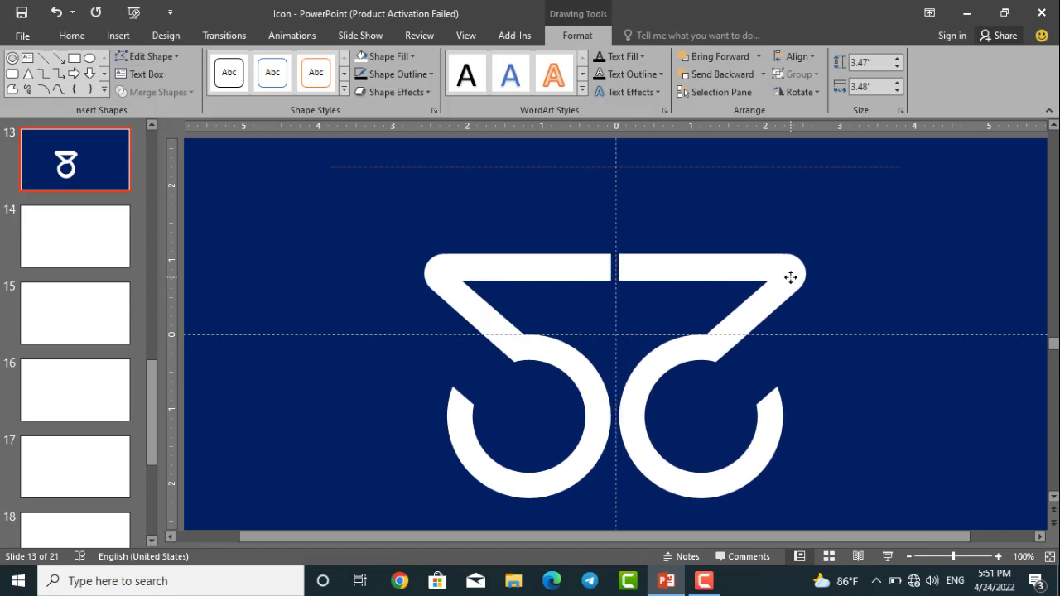
# Nudge both halves slightly right so they sit symmetrically about the vertical centre guide with a narrow gap.
pyautogui.click(567, 260)
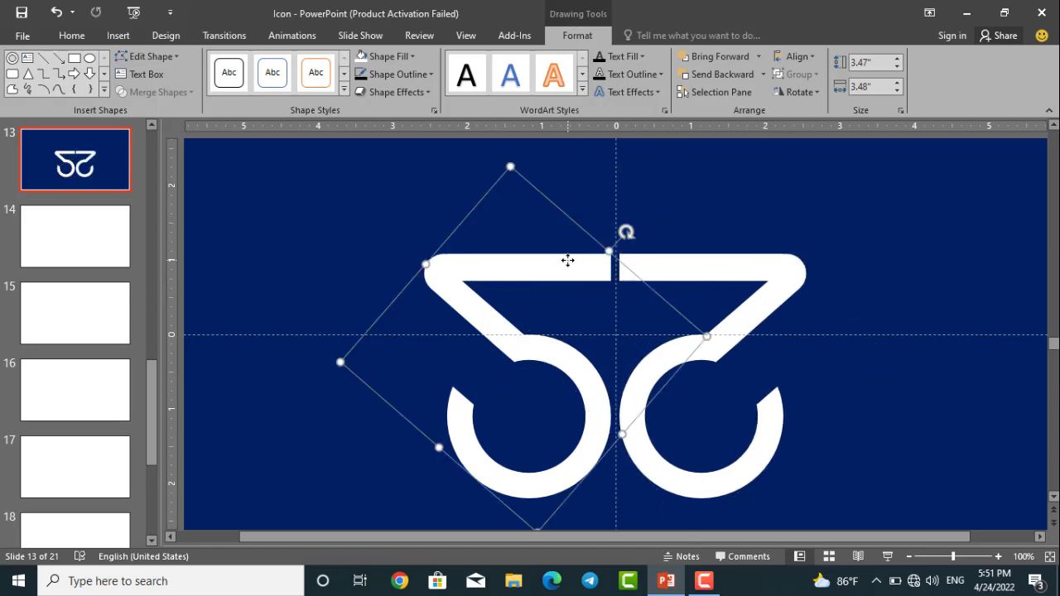
pyautogui.hotkey('ctrl', 'Right')
pyautogui.hotkey('ctrl', 'Right')
pyautogui.click(759, 295)
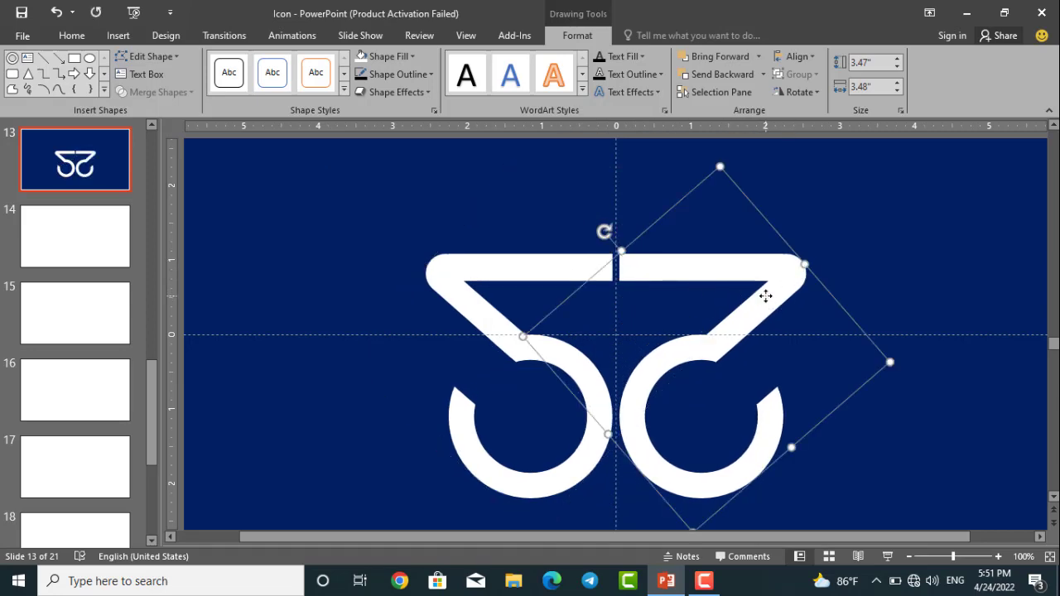
pyautogui.hotkey('ctrl', 'Right')
pyautogui.click(889, 298)
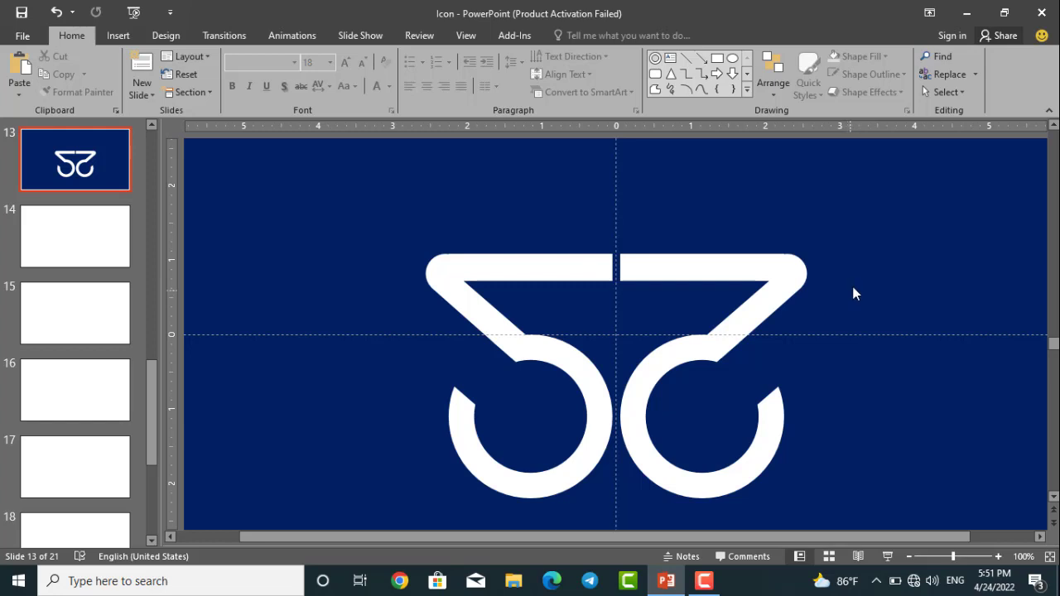
# Draw a circle about 0.56" across and centre it inside the right ring as a pupil.
pyautogui.click(733, 60)
pyautogui.moveTo(801, 194)
pyautogui.mouseDown()
pyautogui.moveTo(853, 241)
pyautogui.moveTo(781, 290)
pyautogui.moveTo(688, 430)
pyautogui.moveTo(705, 420)
pyautogui.mouseUp()
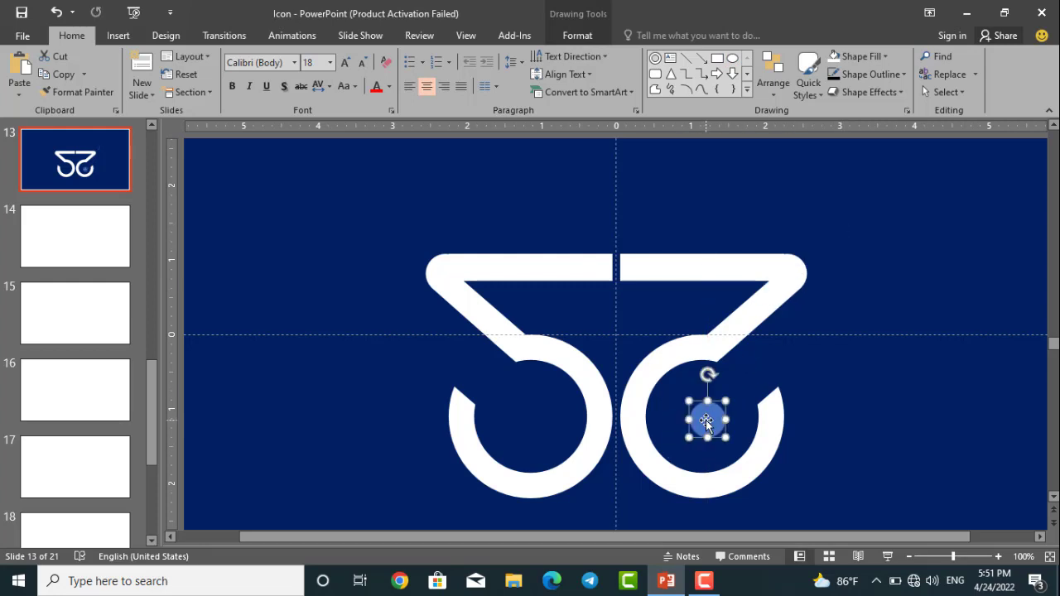
pyautogui.scroll(10, 705, 420)
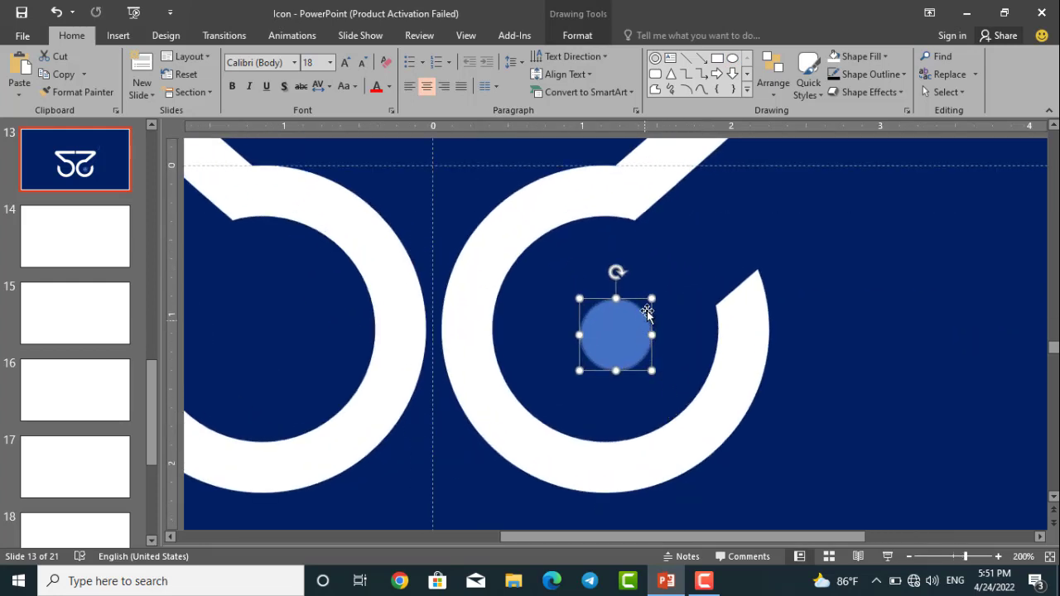
pyautogui.moveTo(654, 296); pyautogui.dragTo(627, 310)
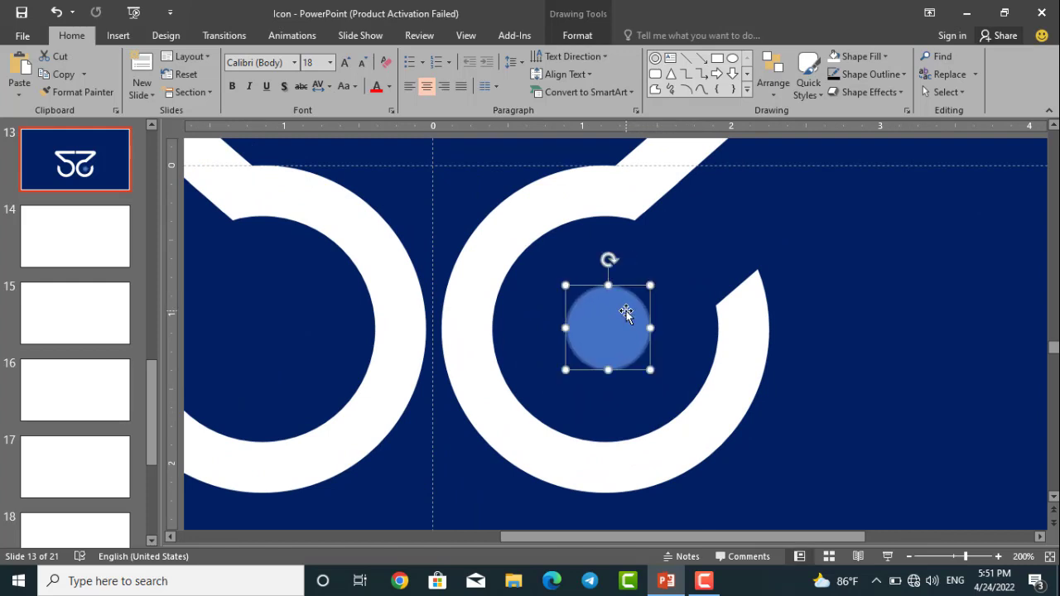
# Fill the pupil circle black and place a copy at the centre of the left ring.
pyautogui.click(573, 37)
pyautogui.click(384, 58)
pyautogui.click(373, 91)
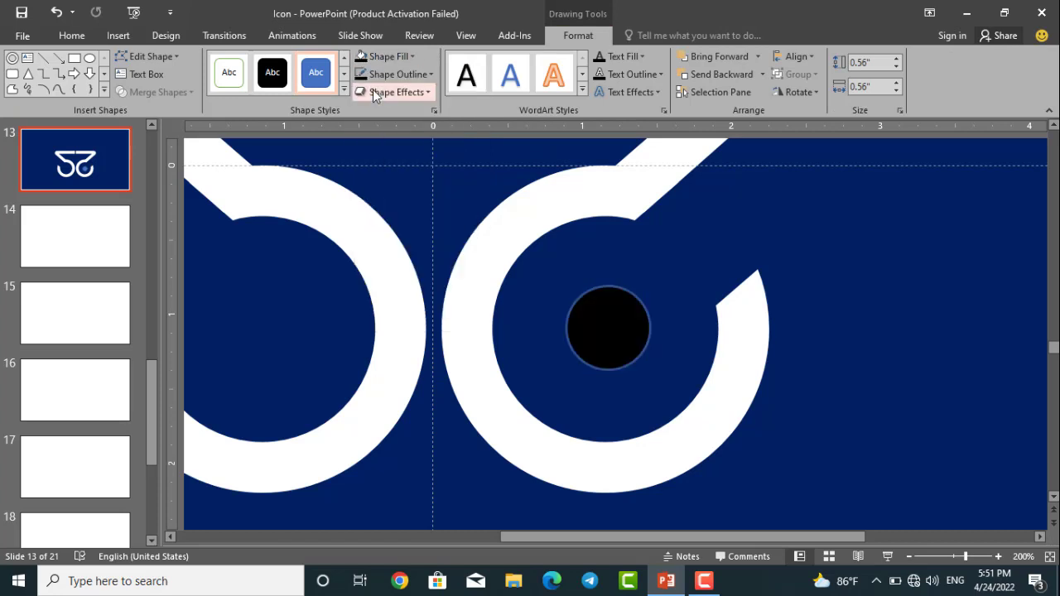
pyautogui.moveTo(614, 332); pyautogui.dragTo(358, 333)
pyautogui.scroll(-5, 613, 333)
pyautogui.click(529, 441)
pyautogui.scroll(-8, 529, 441)
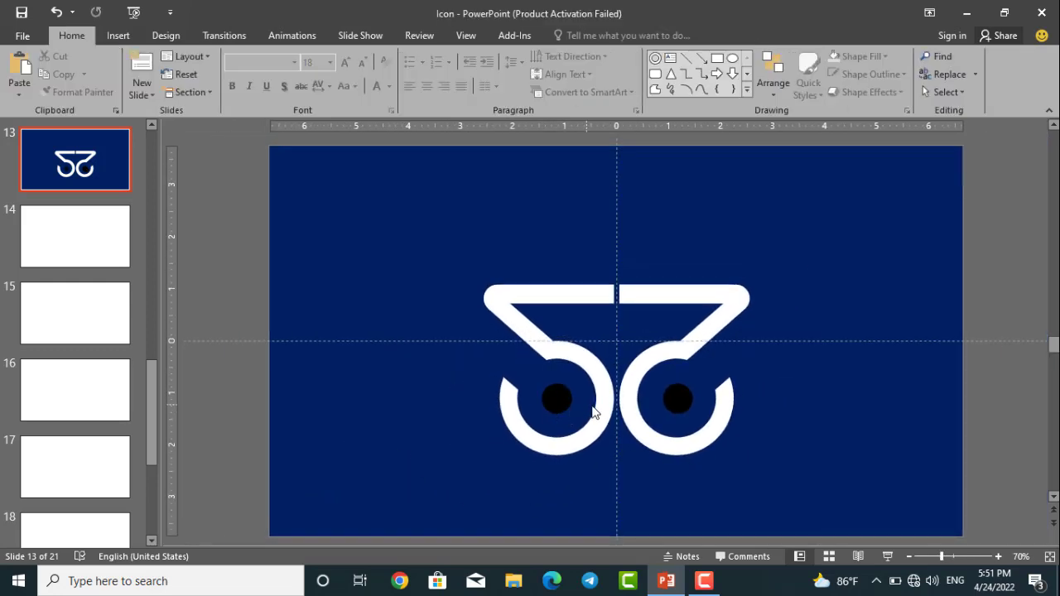
pyautogui.scroll(3, 607, 409)
pyautogui.scroll(-1, 654, 364)
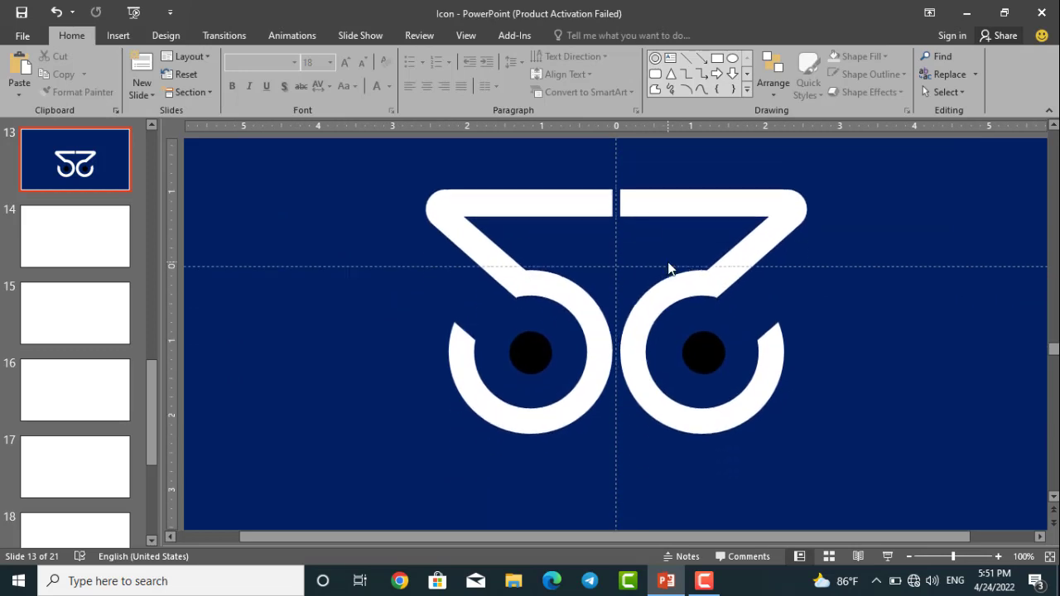
pyautogui.scroll(-5, 654, 248)
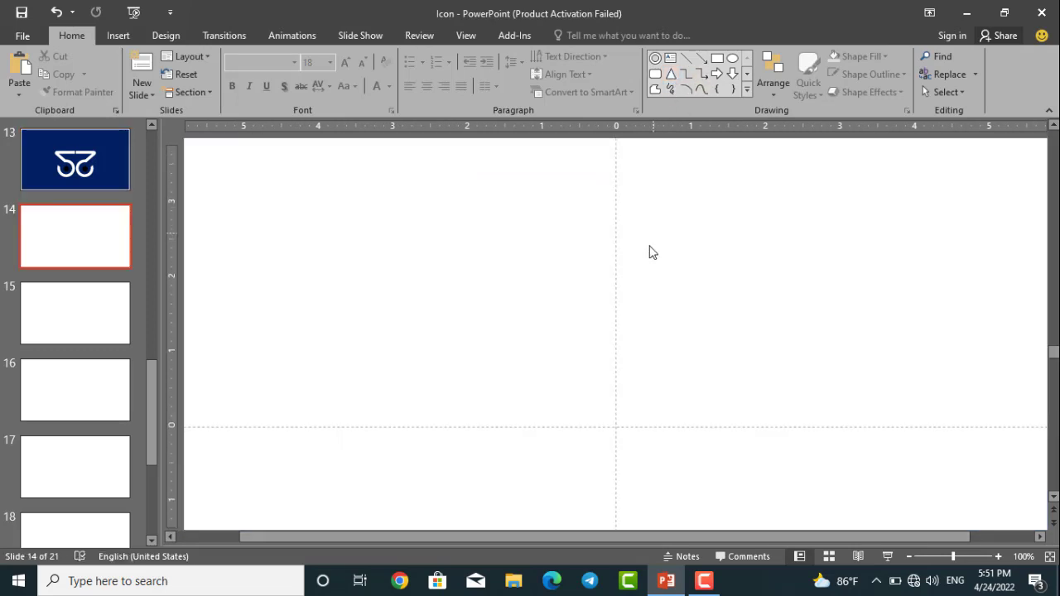
pyautogui.scroll(5, 452, 227)
pyautogui.scroll(-4, 706, 107)
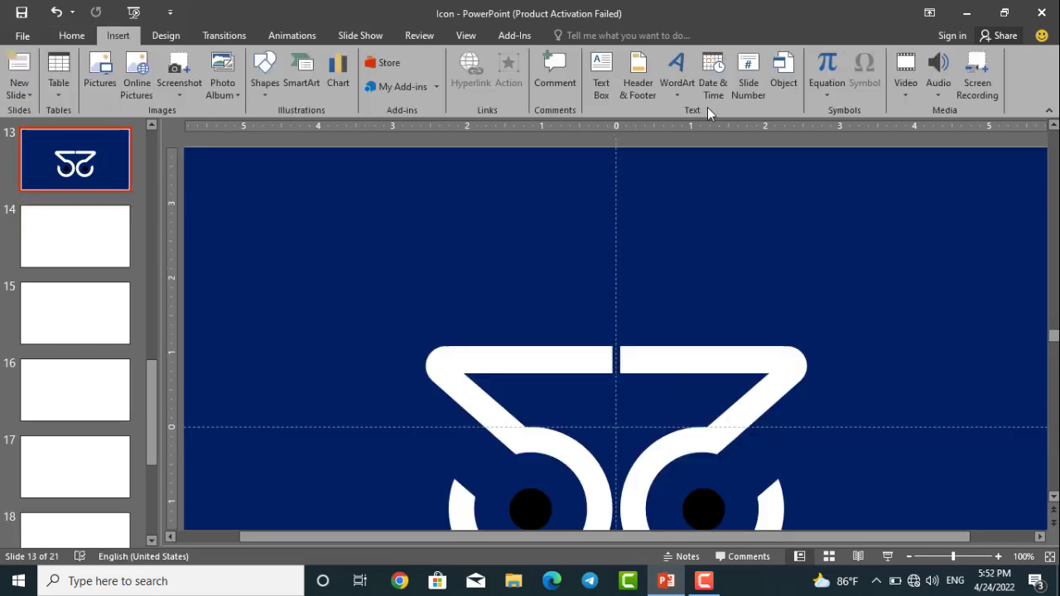
pyautogui.scroll(-2, 605, 284)
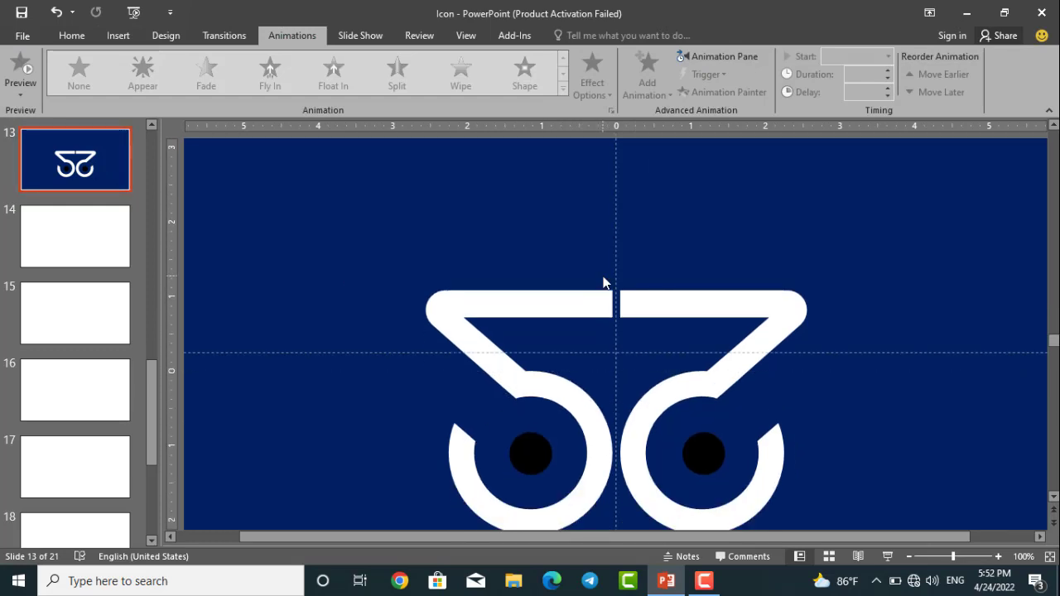
pyautogui.scroll(-1, 607, 265)
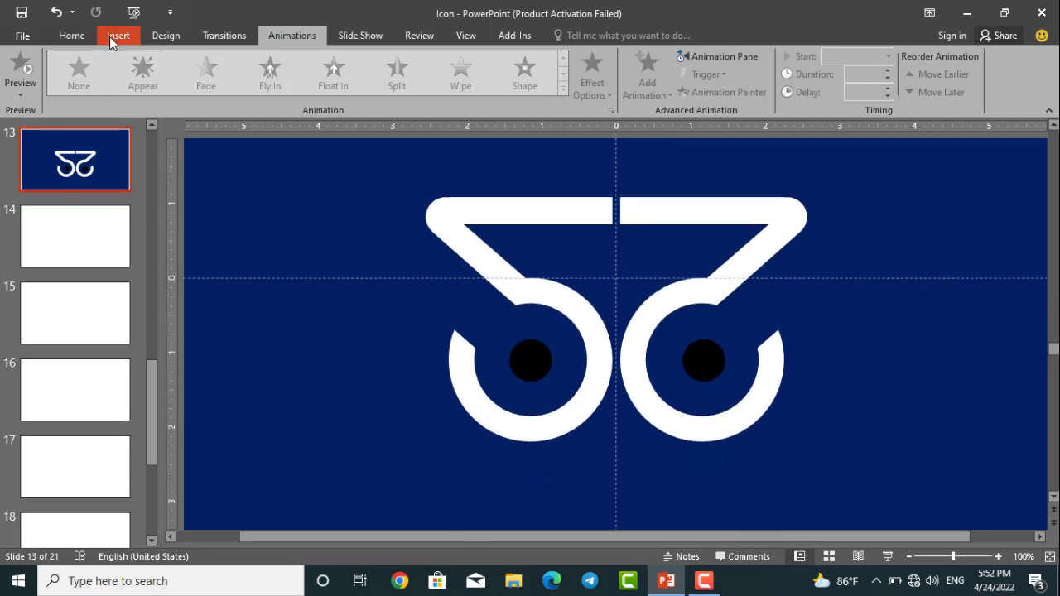
# Draw a triangle about 0.94" wide and 0.44" high between the lower parts of the rings, centred on the vertical guide.
pyautogui.click(73, 35)
pyautogui.click(671, 73)
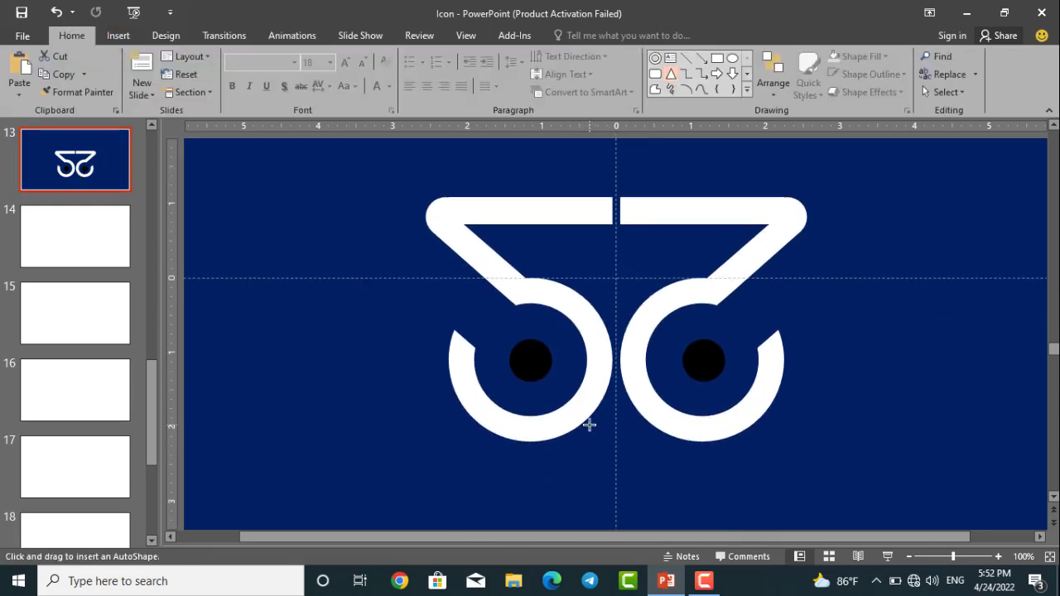
pyautogui.moveTo(590, 425)
pyautogui.mouseDown()
pyautogui.moveTo(653, 476)
pyautogui.moveTo(632, 433)
pyautogui.moveTo(616, 436)
pyautogui.mouseUp()
# Duplicate the triangle, flip the copy vertically, and place it base to base beneath the original to form a beak.
pyautogui.hotkey('ctrl', 'd')
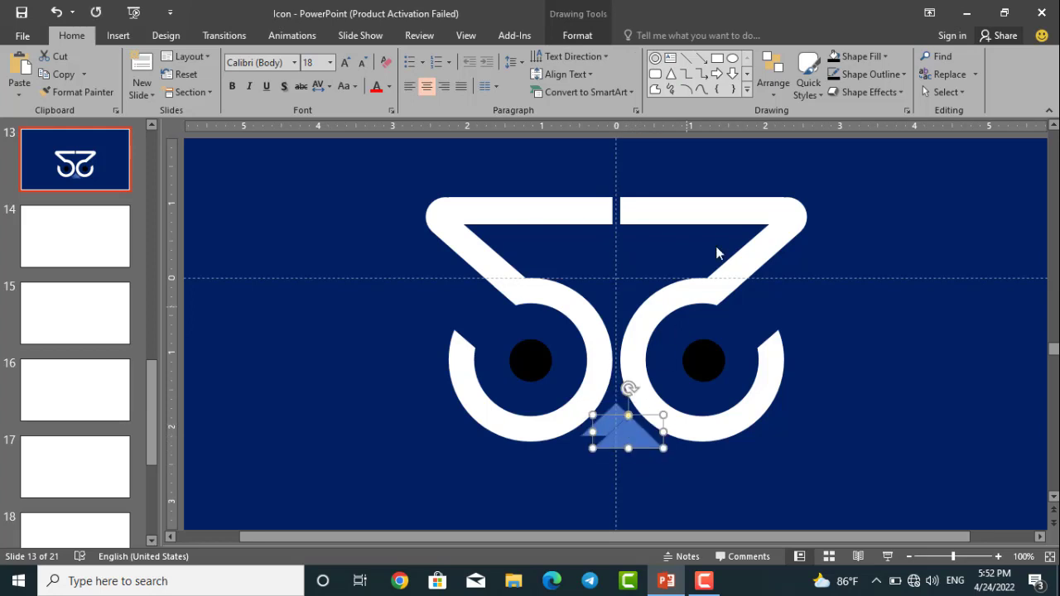
pyautogui.click(577, 36)
pyautogui.click(796, 92)
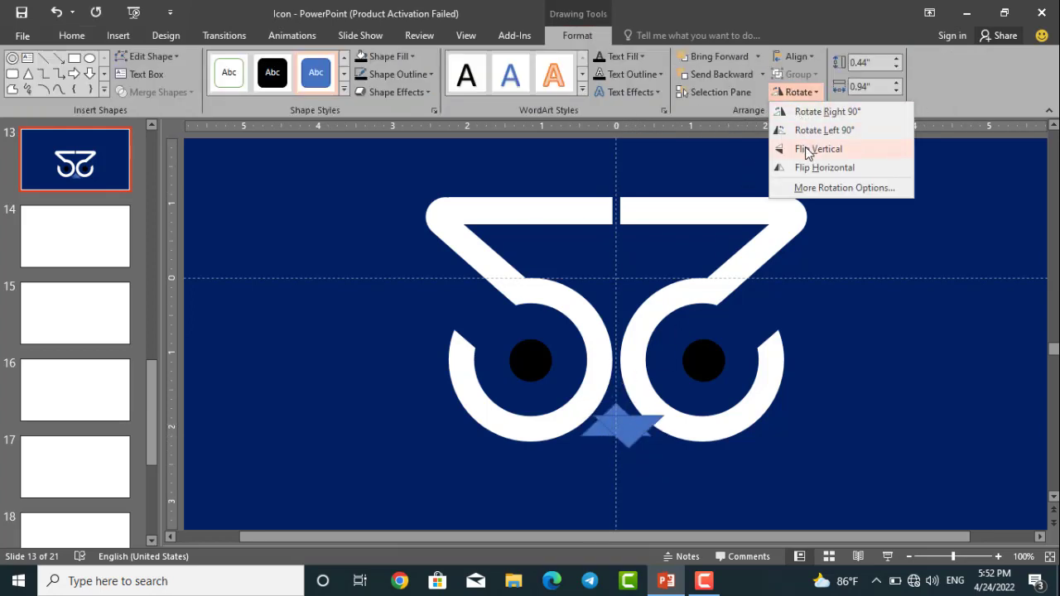
pyautogui.click(807, 152)
pyautogui.moveTo(625, 432)
pyautogui.mouseDown()
pyautogui.moveTo(619, 455)
pyautogui.moveTo(615, 444)
pyautogui.mouseUp()
pyautogui.click(634, 469)
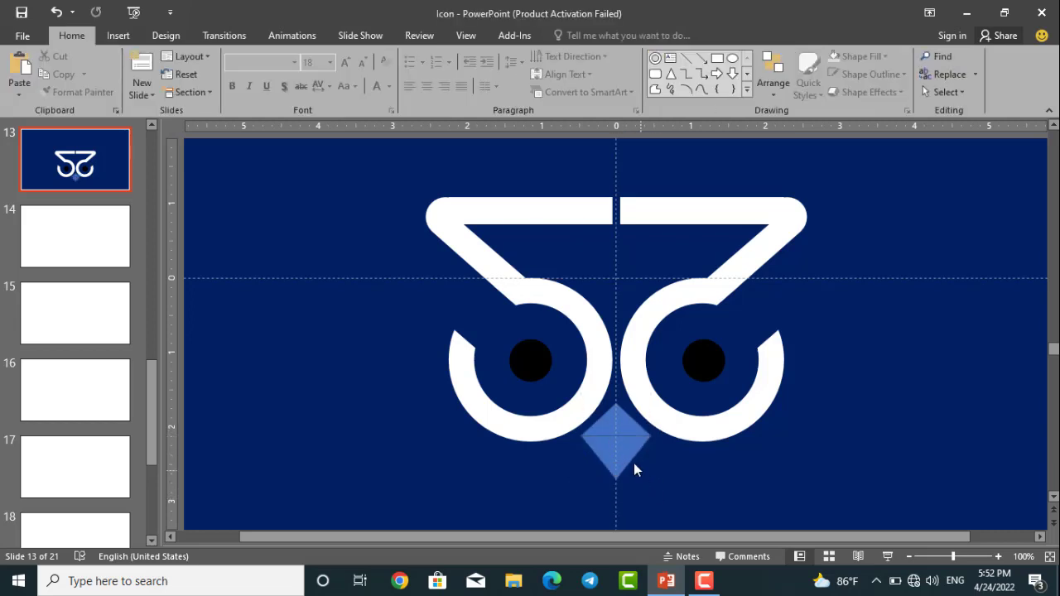
# Stretch the lower triangle to about 0.65" high, keeping its base against the upper triangle.
pyautogui.click(623, 445)
pyautogui.keyDown('ctrl'); pyautogui.scroll(10, 618, 445); pyautogui.keyUp('ctrl')
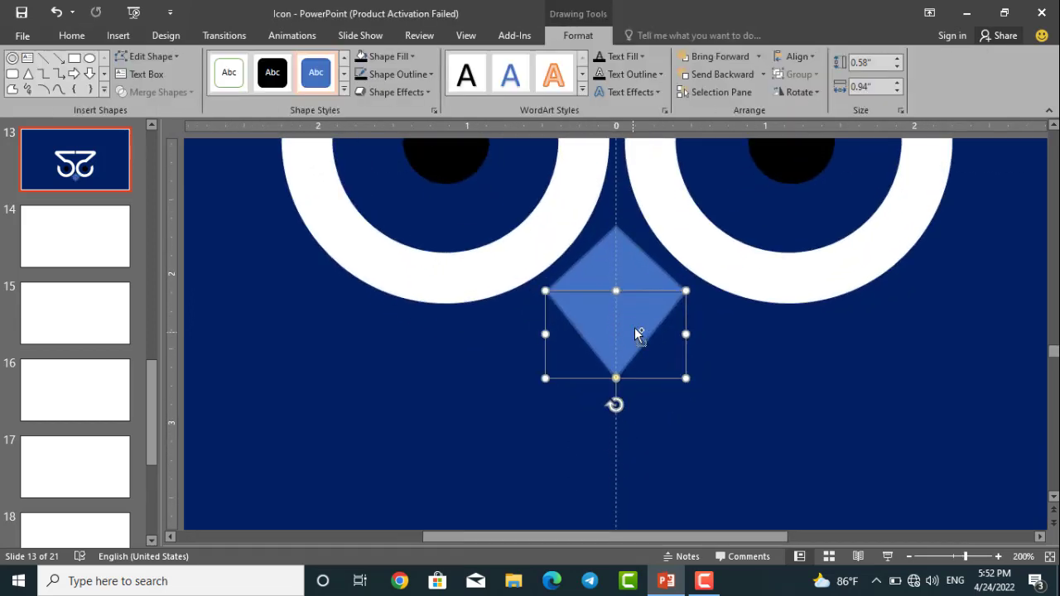
pyautogui.moveTo(616, 289); pyautogui.dragTo(620, 289)
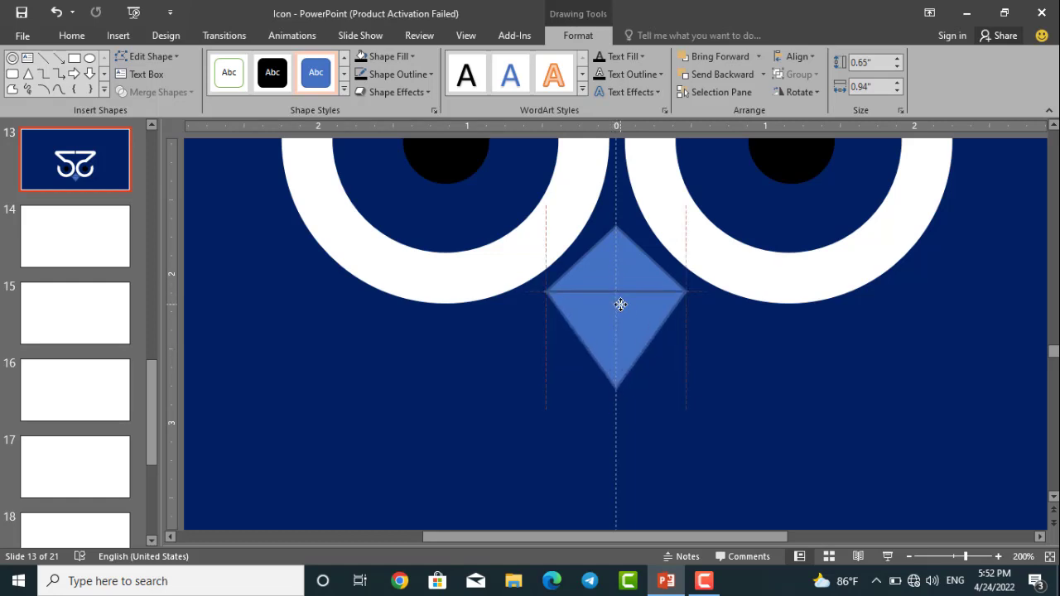
# Select both beak triangles and fill them black.
pyautogui.keyDown('shift'); pyautogui.click(592, 228); pyautogui.keyUp('shift')
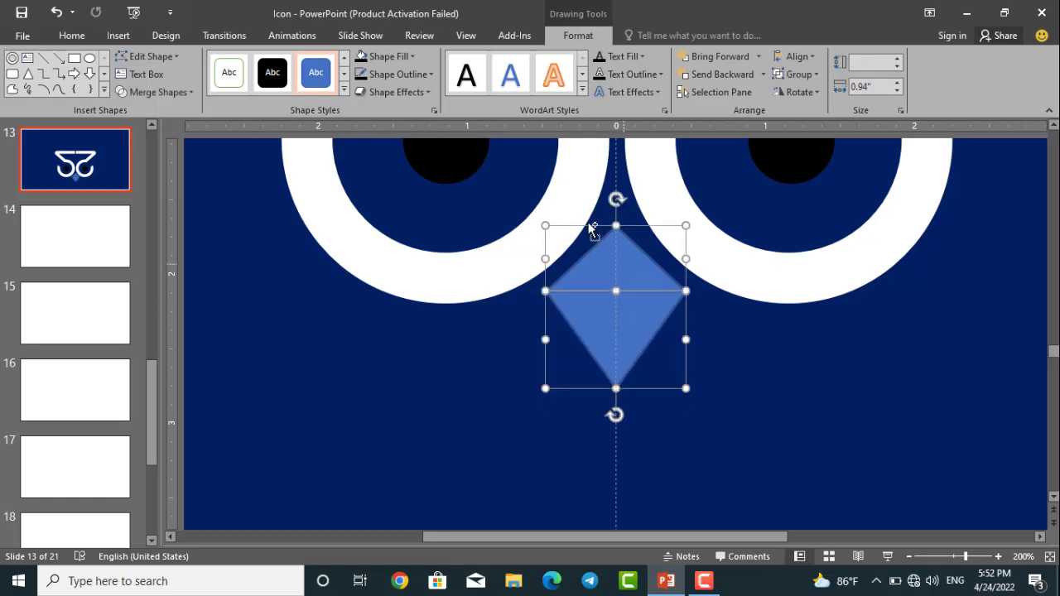
pyautogui.click(370, 56)
pyautogui.click(478, 369)
pyautogui.keyDown('shift'); pyautogui.click(606, 324); pyautogui.keyUp('shift')
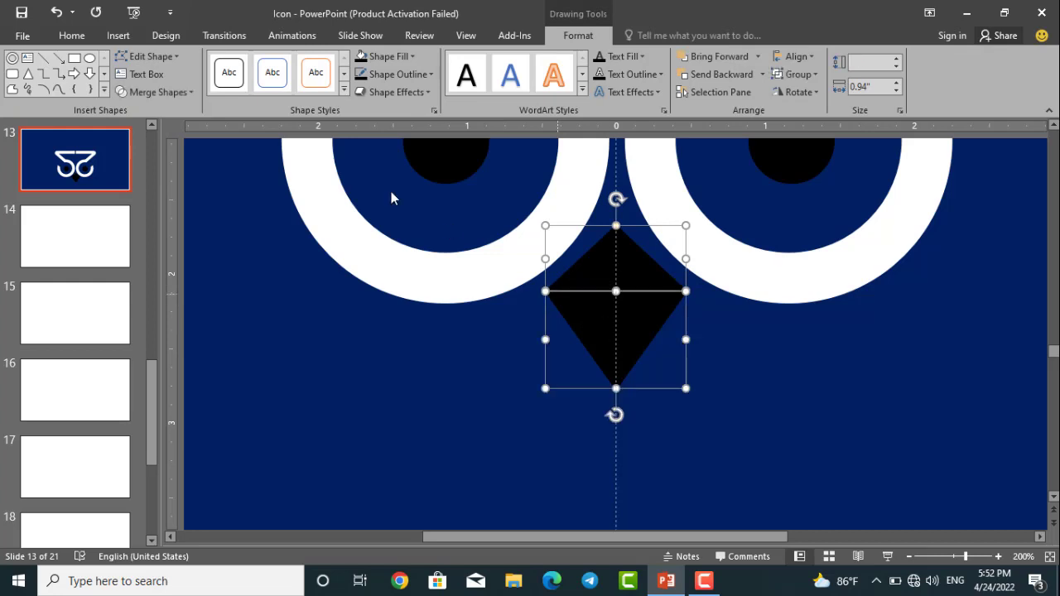
# Merge the two black triangles into one beak shape with Union.
pyautogui.click(158, 92)
pyautogui.click(152, 108)
pyautogui.click(298, 309)
pyautogui.scroll(-5, 481, 385)
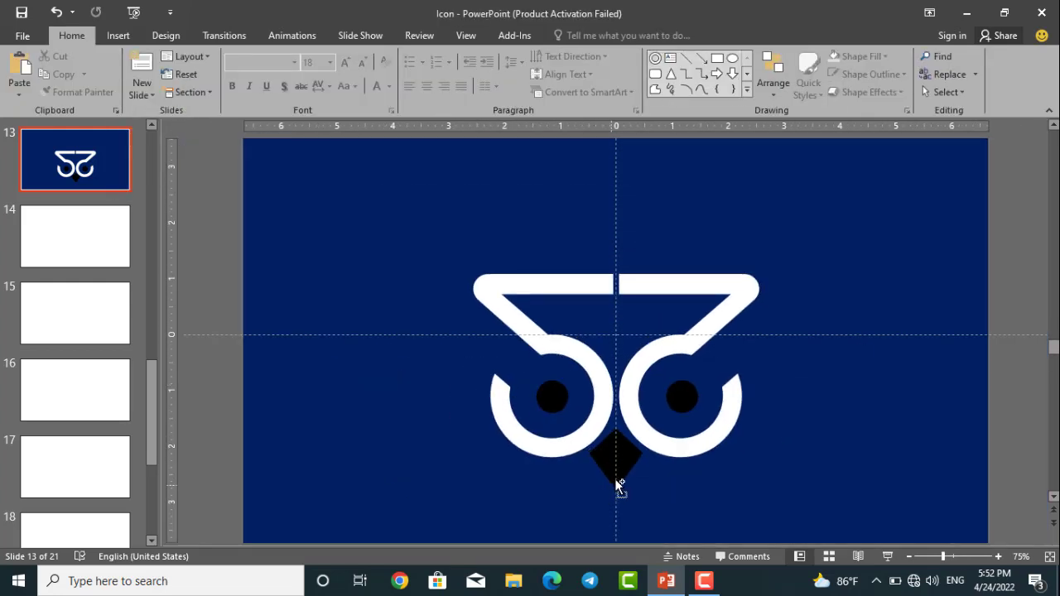
pyautogui.click(635, 427)
# Draw a circle about 6.1" wide centered on the slide and send it behind the owl face.
pyautogui.click(393, 230)
pyautogui.scroll(-2, 463, 241)
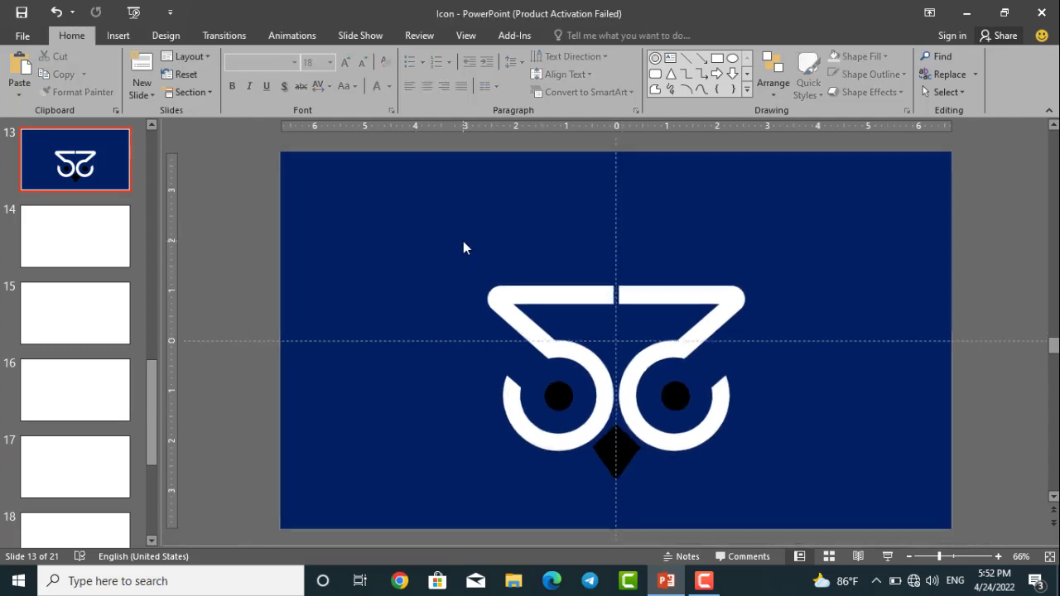
pyautogui.click(732, 58)
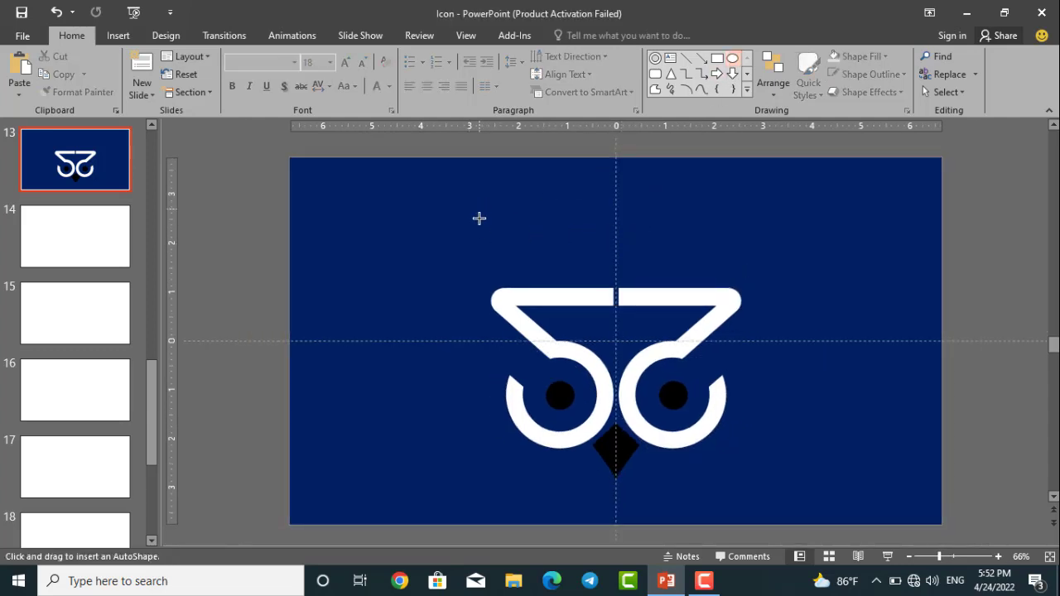
pyautogui.moveTo(475, 230)
pyautogui.mouseDown()
pyautogui.moveTo(558, 313)
pyautogui.moveTo(773, 480)
pyautogui.mouseUp()
pyautogui.moveTo(745, 445); pyautogui.dragTo(738, 400)
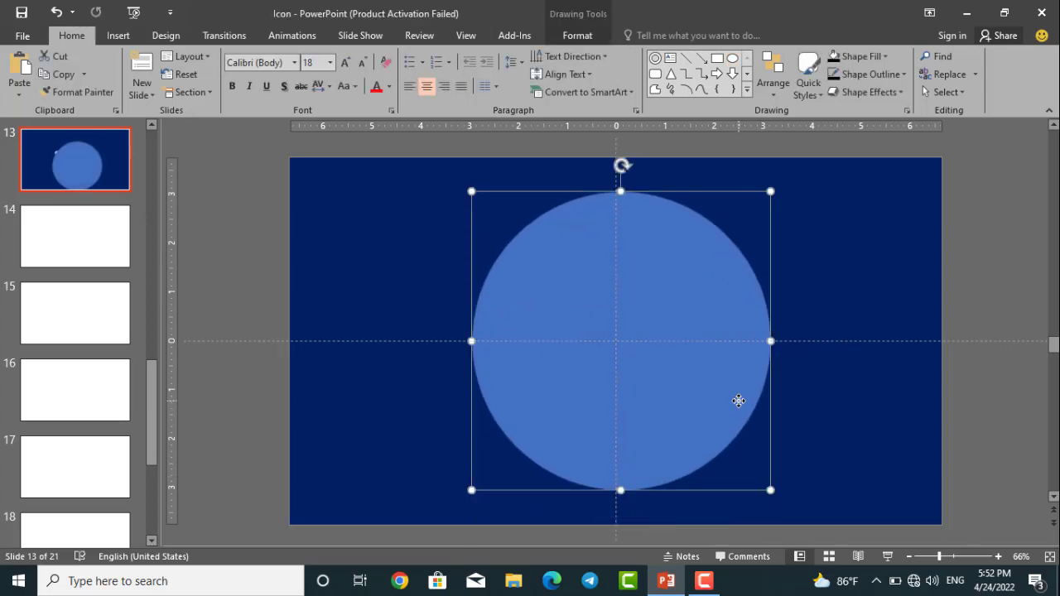
pyautogui.moveTo(713, 239); pyautogui.dragTo(708, 239)
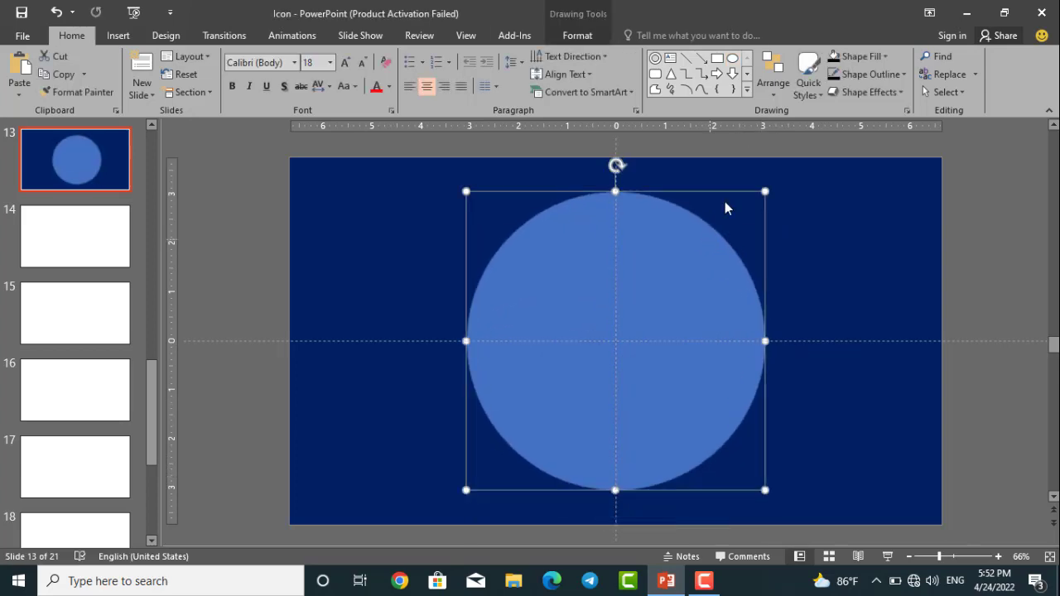
pyautogui.click(773, 83)
pyautogui.click(801, 147)
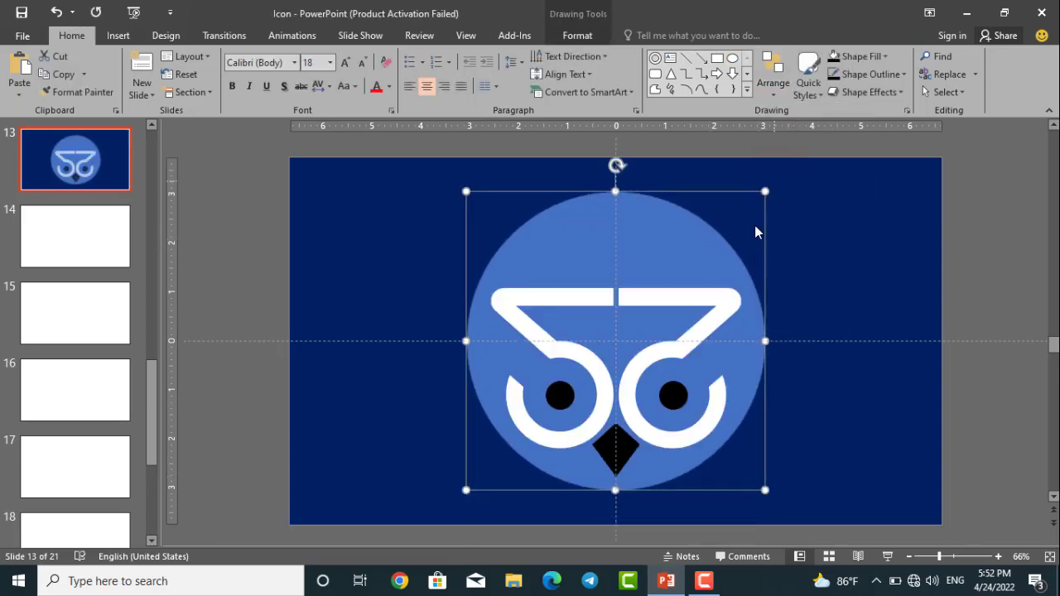
# Enlarge the background circle to about 6.6" and reposition it centered horizontally around the owl face.
pyautogui.click(669, 303)
pyautogui.click(645, 220)
pyautogui.moveTo(645, 220); pyautogui.dragTo(651, 241)
pyautogui.moveTo(764, 209); pyautogui.dragTo(781, 196)
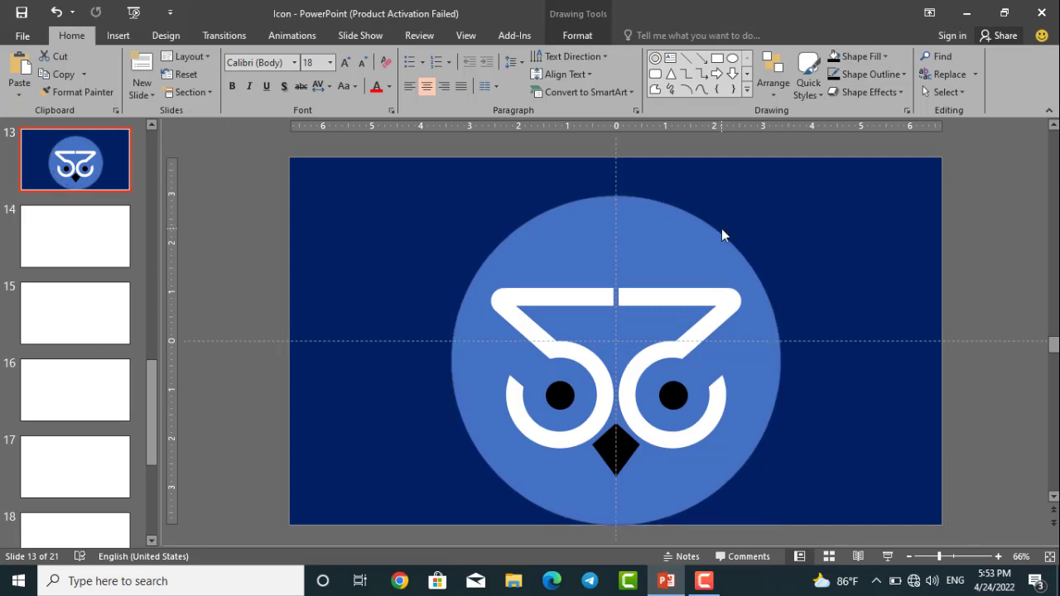
pyautogui.moveTo(781, 193); pyautogui.dragTo(766, 201)
pyautogui.moveTo(687, 244); pyautogui.dragTo(688, 237)
# Recolor both ring-and-brow shapes dark blue to match the slide background.
pyautogui.scroll(4, 662, 289)
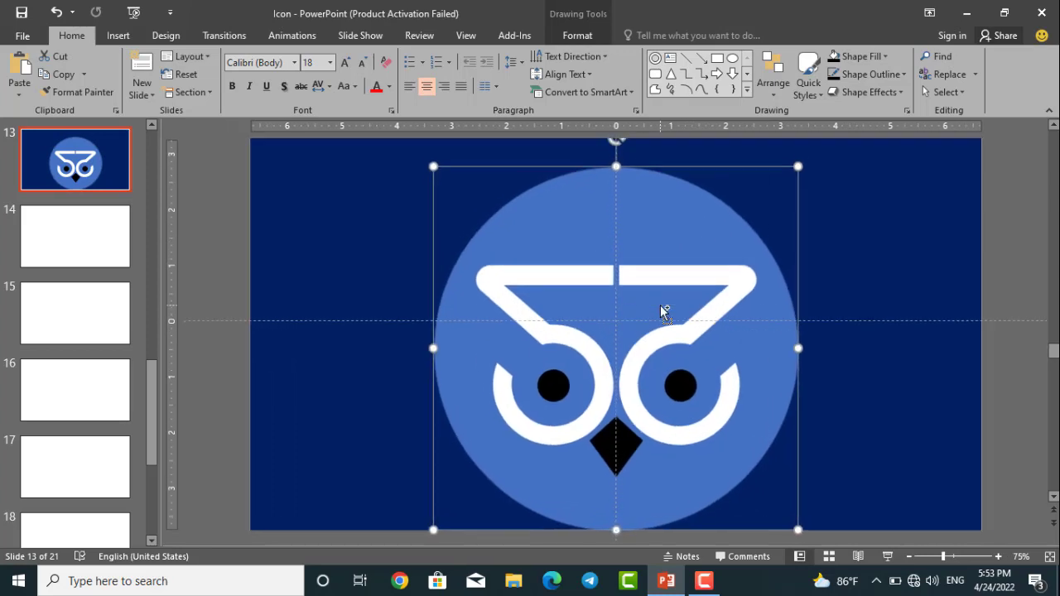
pyautogui.click(662, 243)
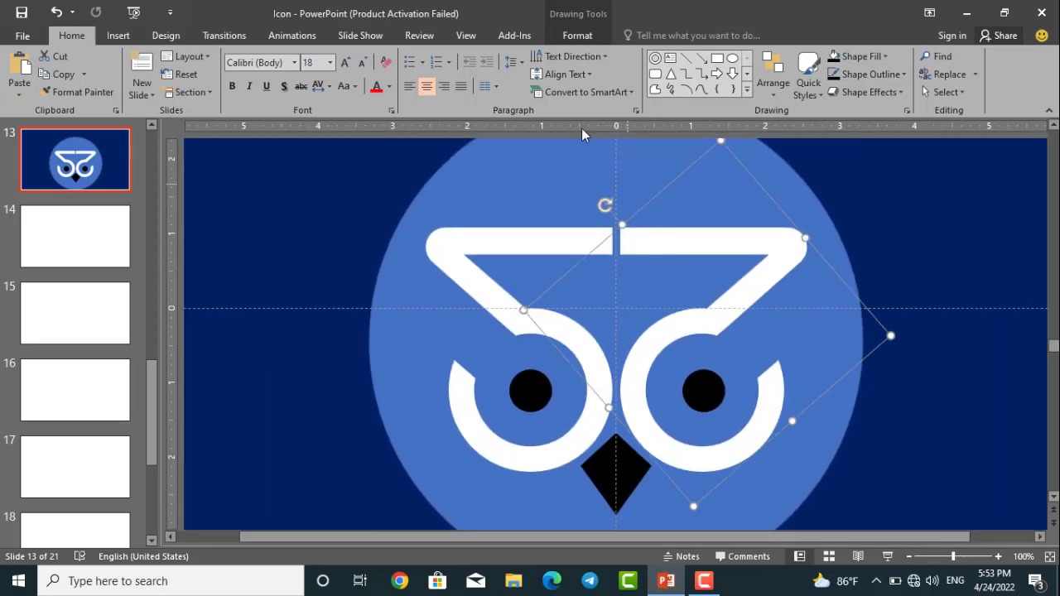
pyautogui.click(574, 34)
pyautogui.click(412, 56)
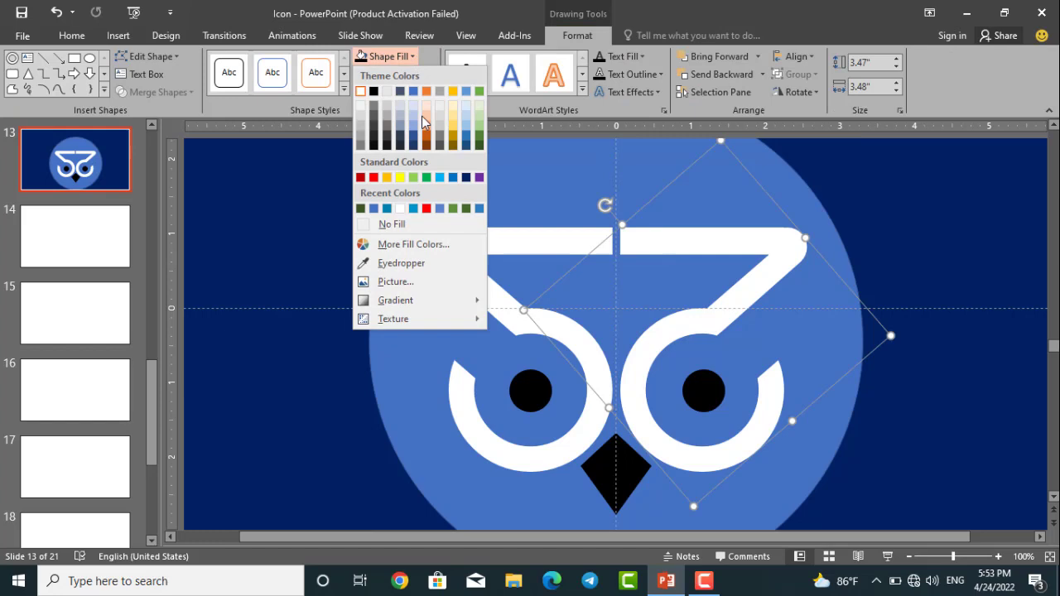
pyautogui.click(466, 177)
pyautogui.click(480, 239)
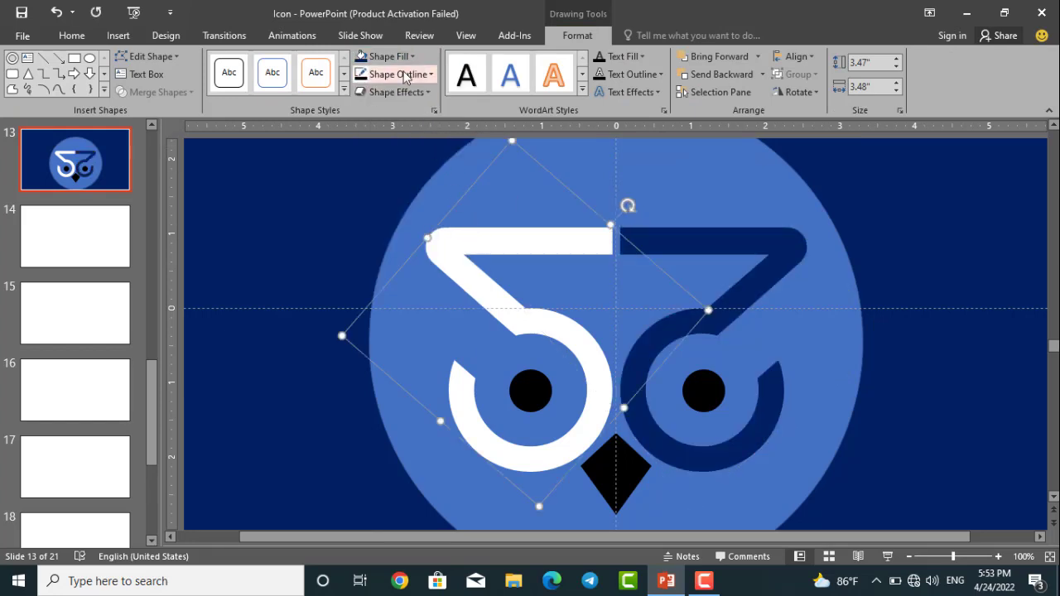
pyautogui.click(365, 58)
pyautogui.click(350, 214)
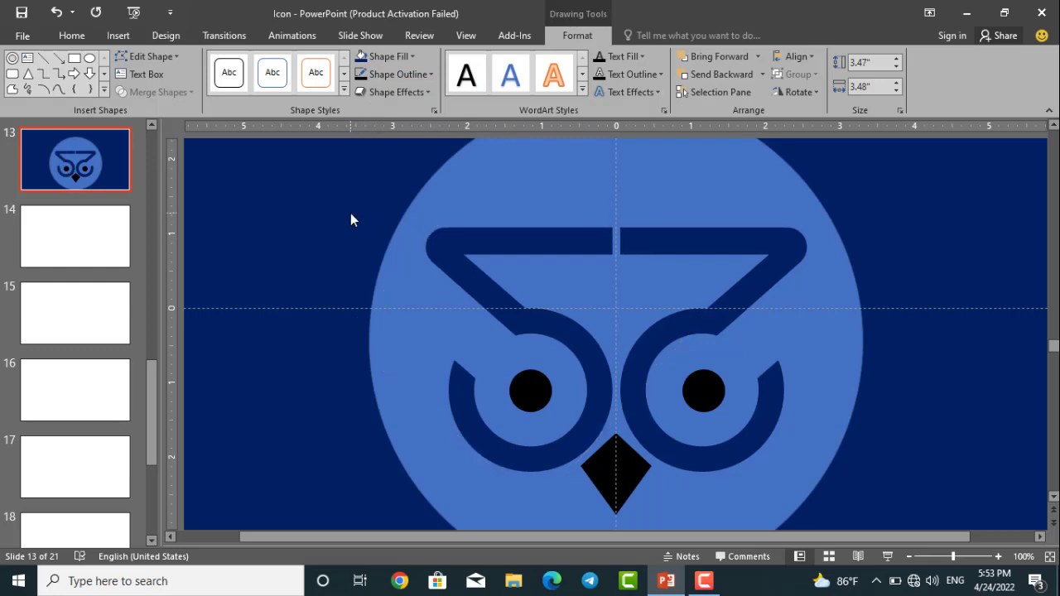
# Fill the left pupil dark gray and remove its outline.
pyautogui.click(535, 396)
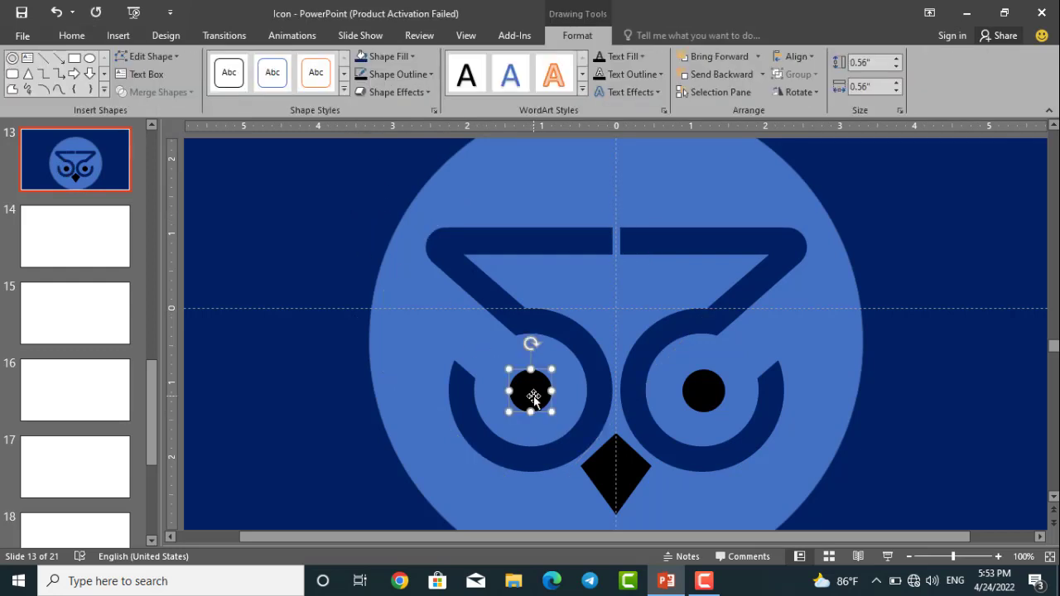
pyautogui.click(411, 56)
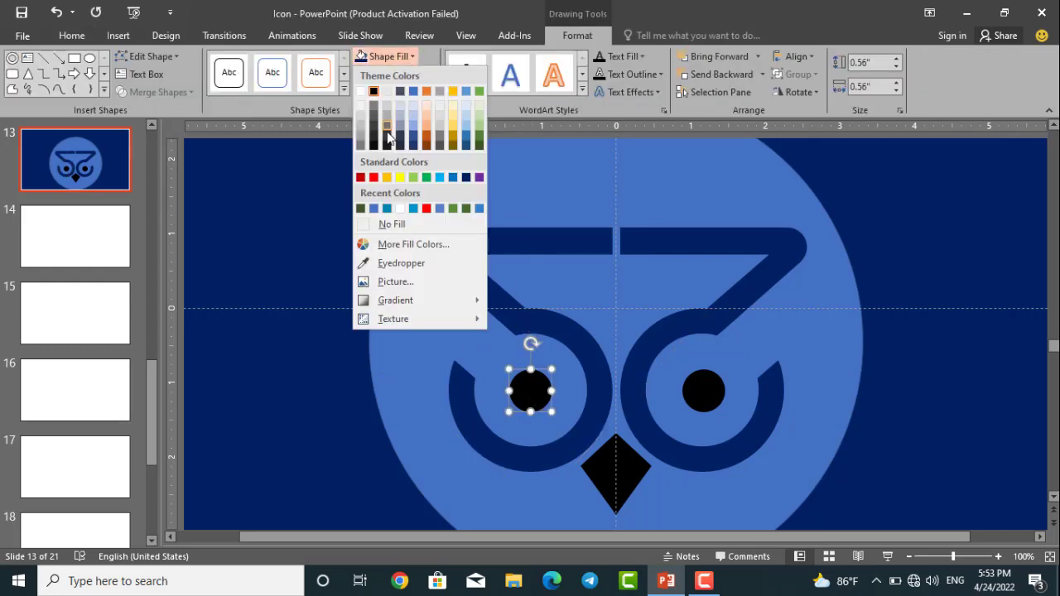
pyautogui.click(388, 146)
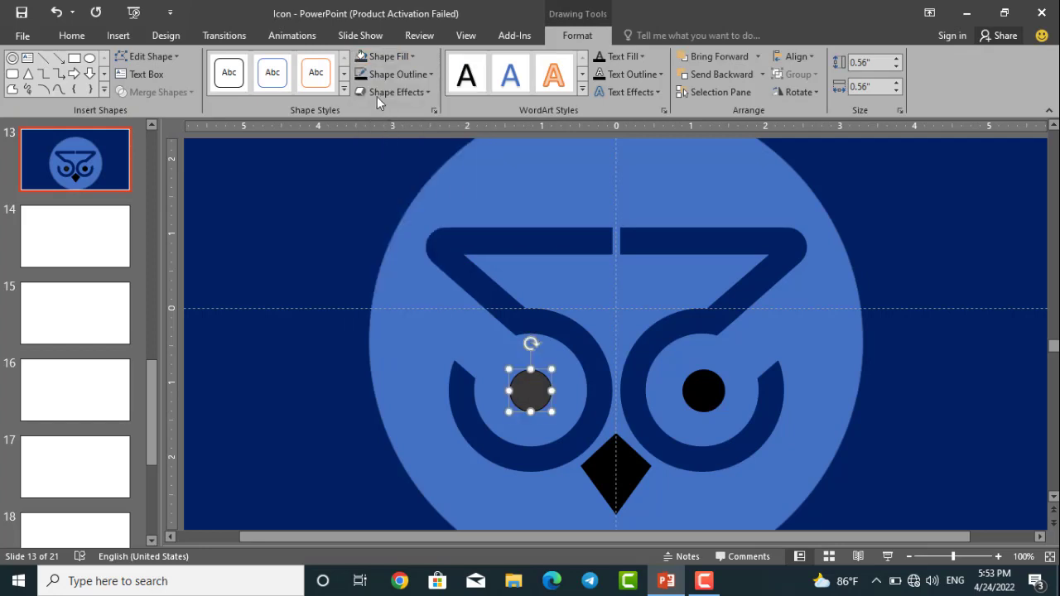
pyautogui.click(423, 75)
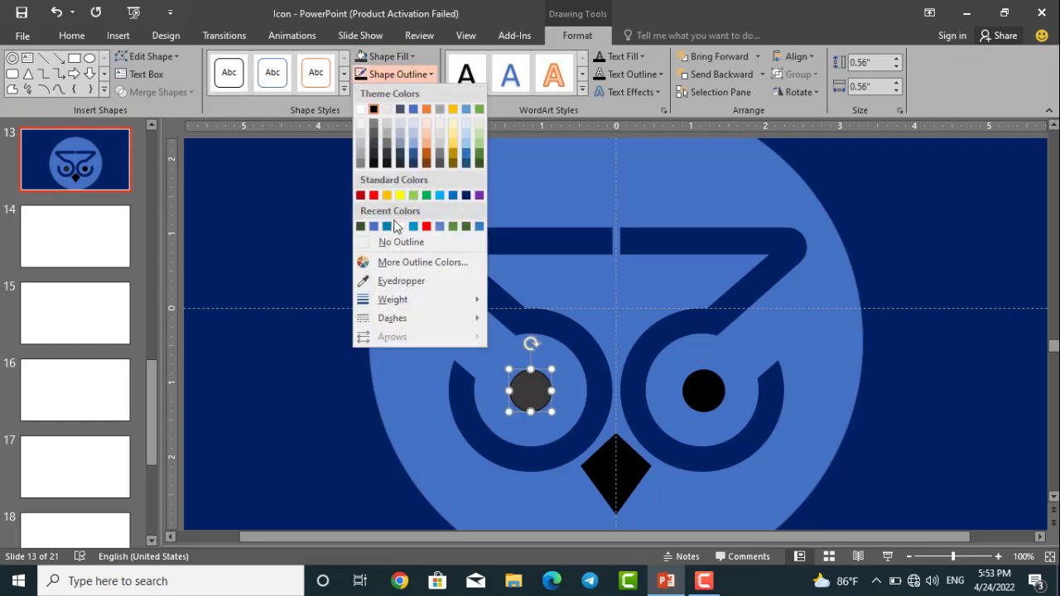
pyautogui.click(395, 240)
# Apply the same dark gray fill to the right pupil and the beak.
pyautogui.click(687, 385)
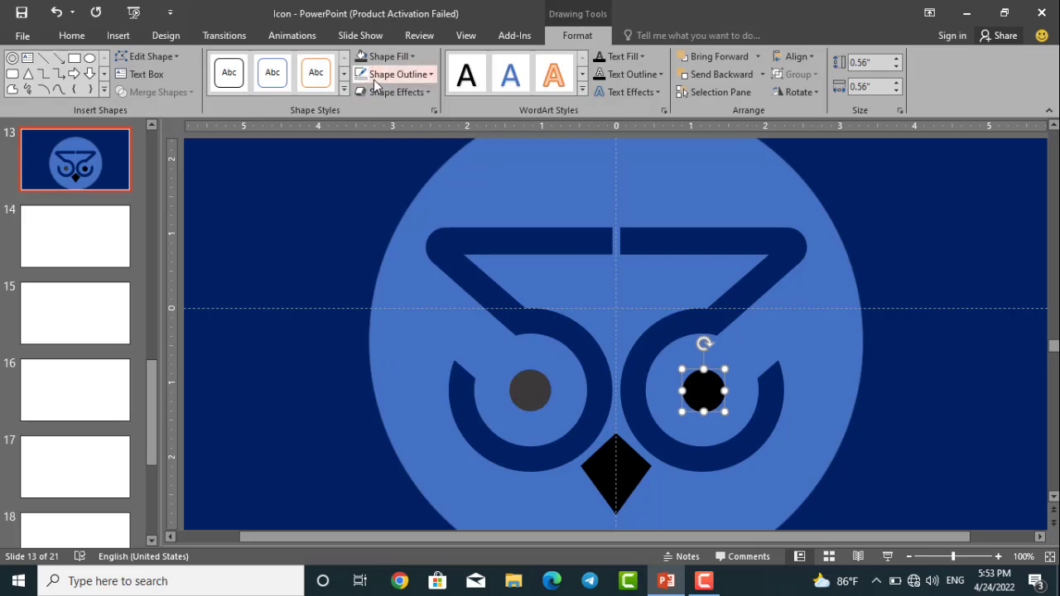
pyautogui.click(362, 56)
pyautogui.click(614, 462)
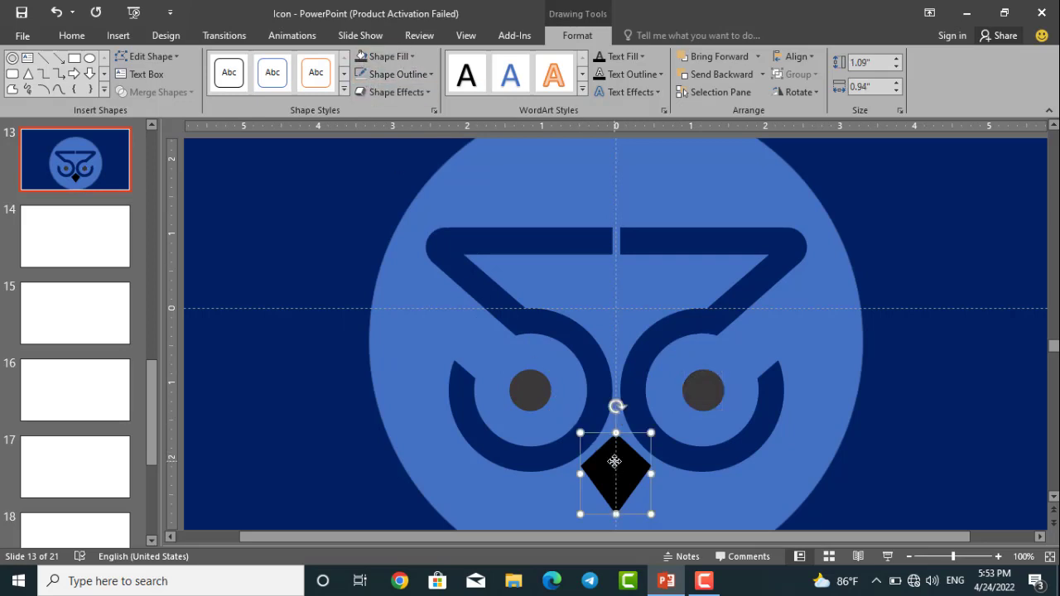
pyautogui.click(362, 57)
pyautogui.click(344, 182)
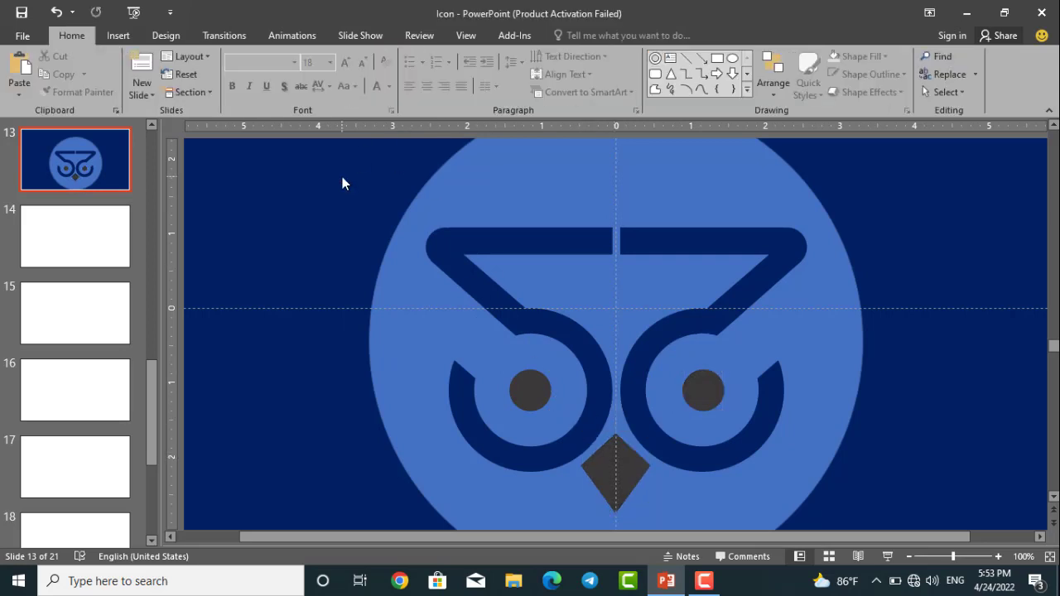
# Shrink the background circle to 6.41" and center it again around the owl face.
pyautogui.scroll(-4, 457, 214)
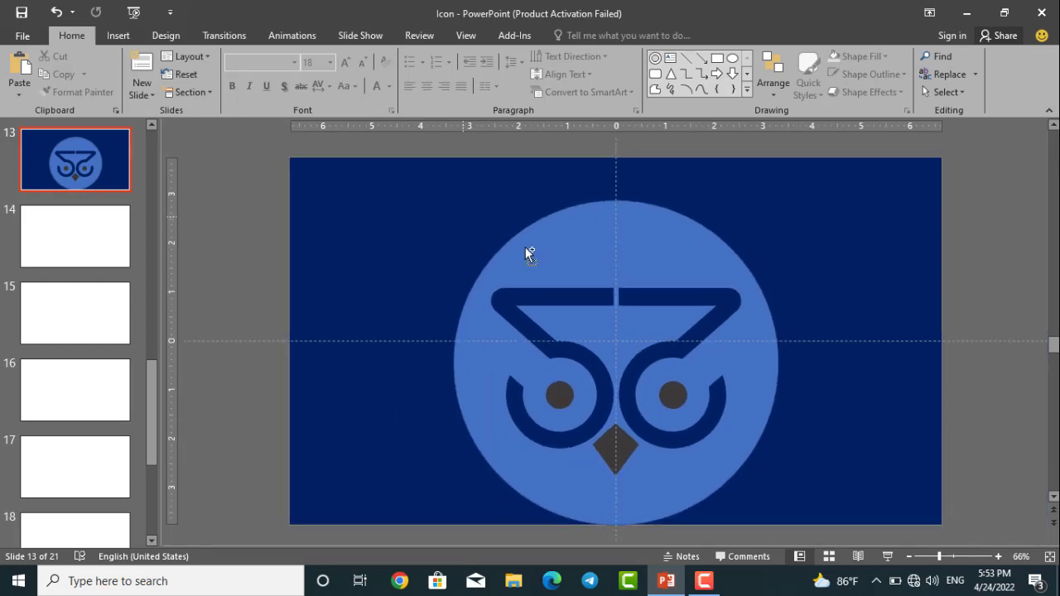
pyautogui.click(525, 247)
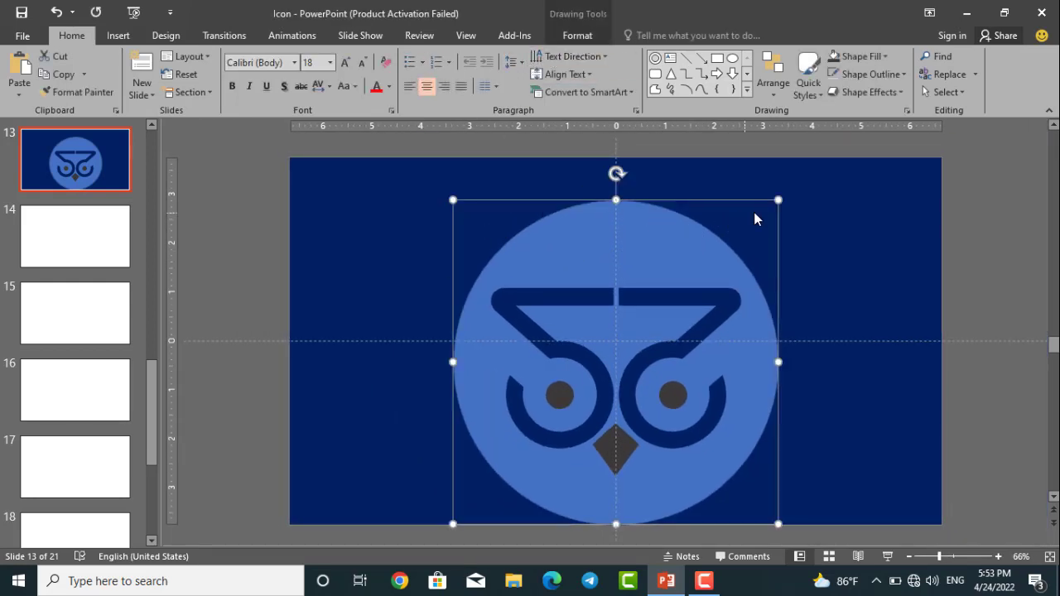
pyautogui.moveTo(776, 199)
pyautogui.mouseDown()
pyautogui.moveTo(757, 208)
pyautogui.moveTo(767, 211)
pyautogui.mouseUp()
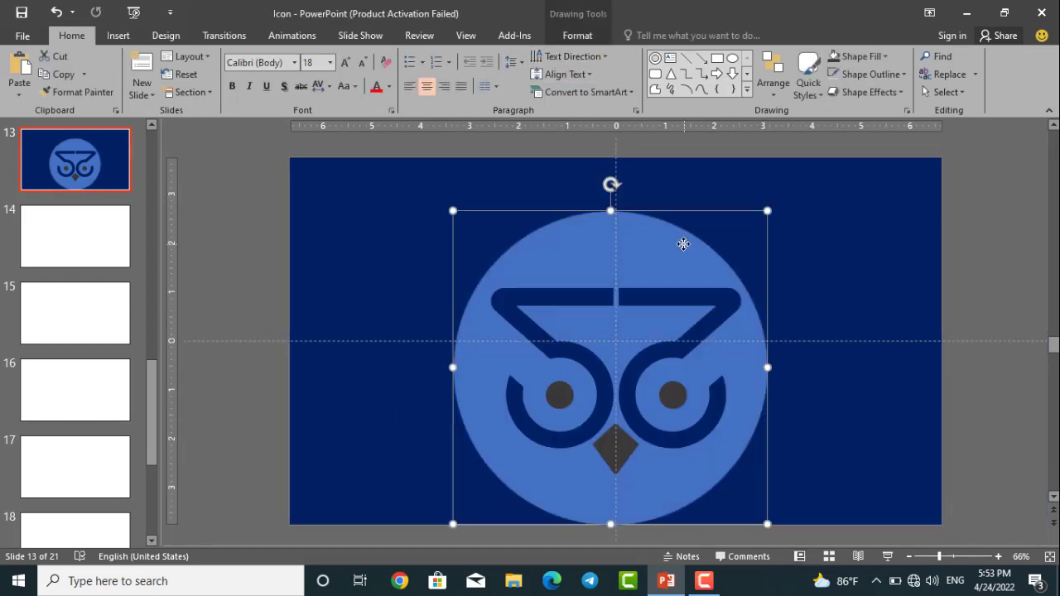
pyautogui.moveTo(683, 244); pyautogui.dragTo(685, 234)
# Fill the background circle white.
pyautogui.click(577, 35)
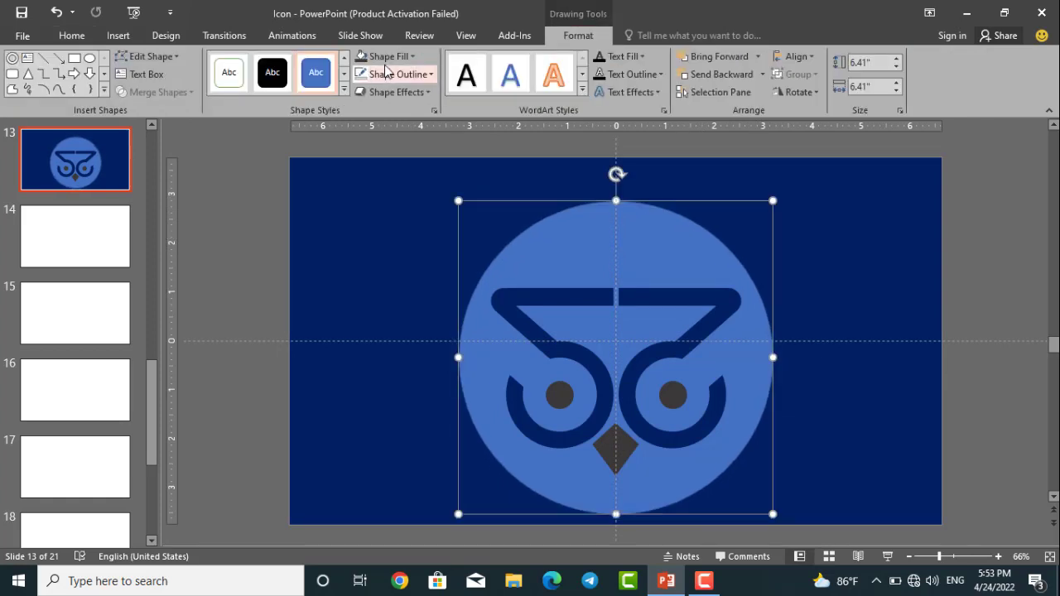
pyautogui.click(411, 58)
pyautogui.click(361, 87)
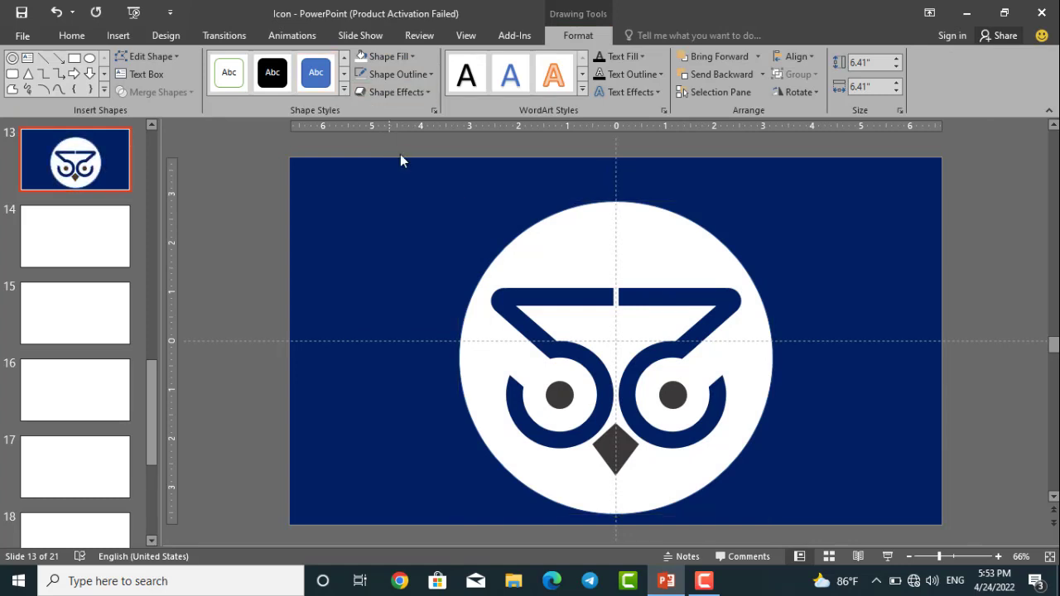
pyautogui.click(405, 166)
# Add an outer shadow falling toward the lower left to the white circle.
pyautogui.click(531, 235)
pyautogui.click(389, 92)
pyautogui.moveTo(447, 123)
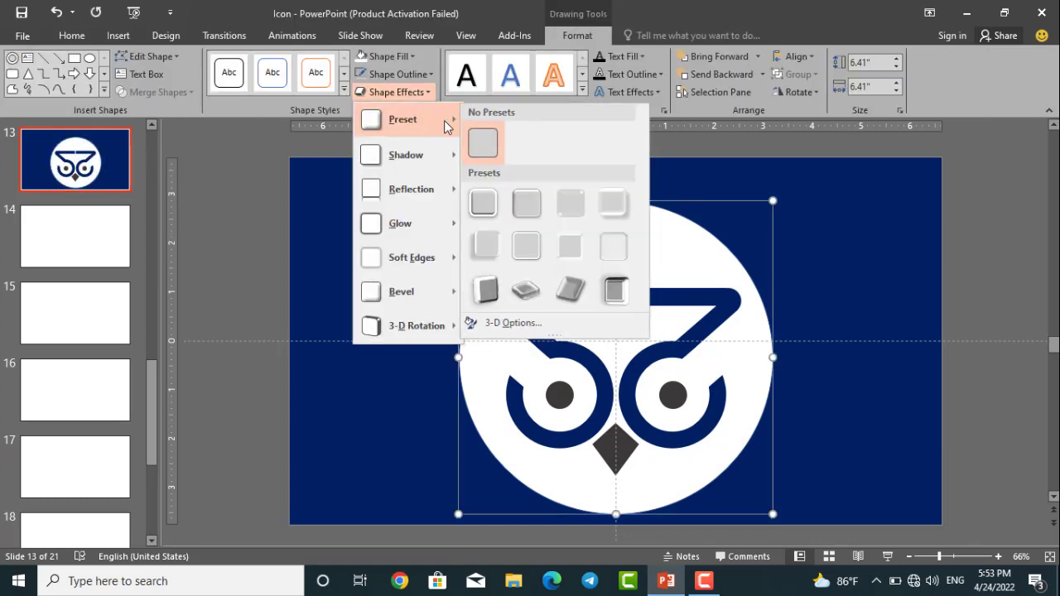
pyautogui.click(587, 222)
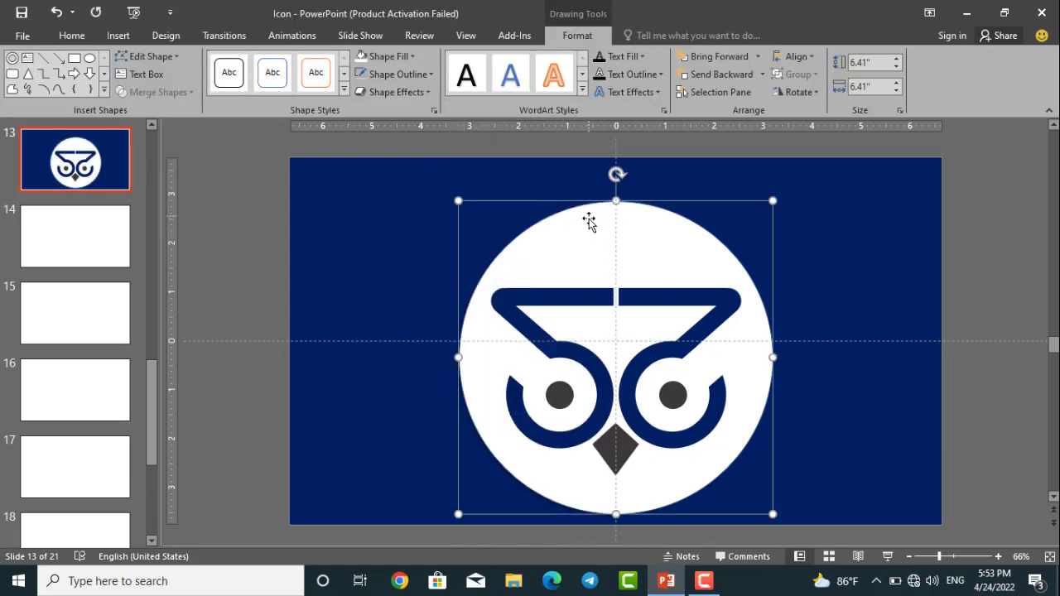
# Set the white circle's shadow distance to 16 pt in the shape formatting options, then close them.
pyautogui.rightClick(596, 230)
pyautogui.click(683, 505)
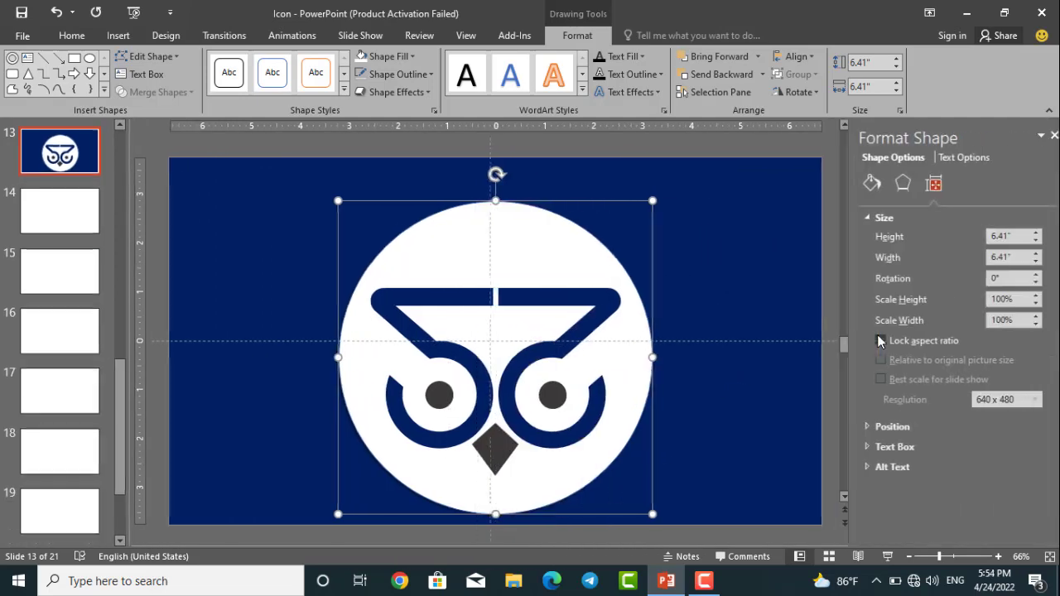
pyautogui.click(861, 217)
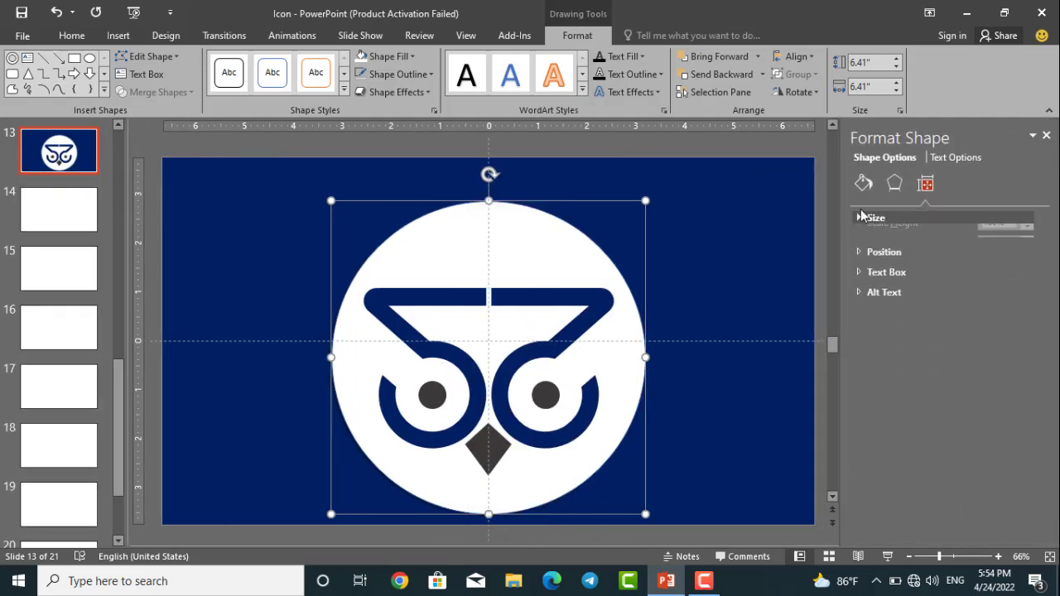
pyautogui.click(862, 186)
pyautogui.click(866, 184)
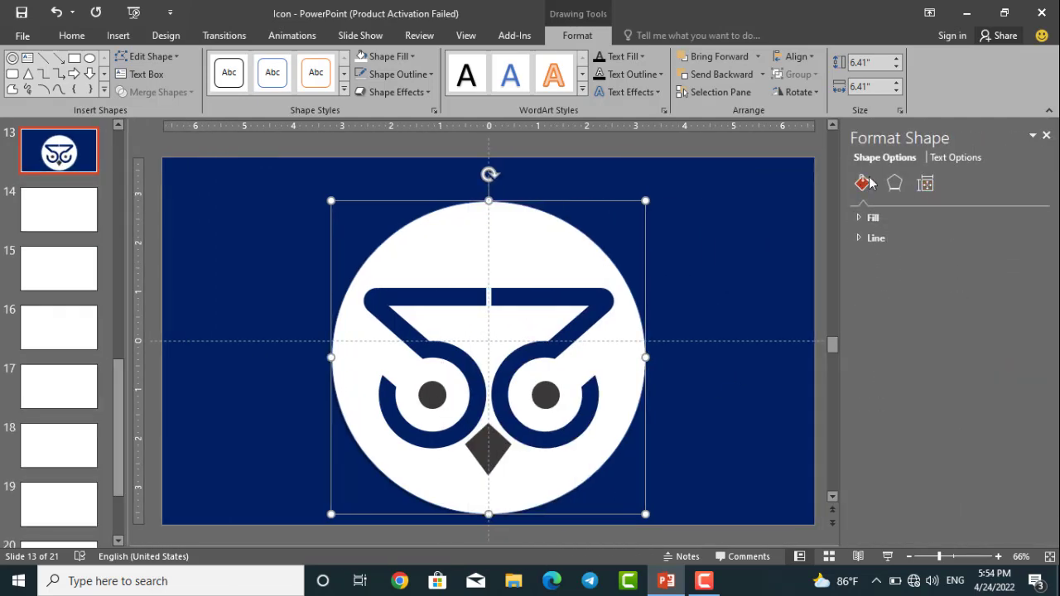
pyautogui.click(896, 184)
pyautogui.click(879, 218)
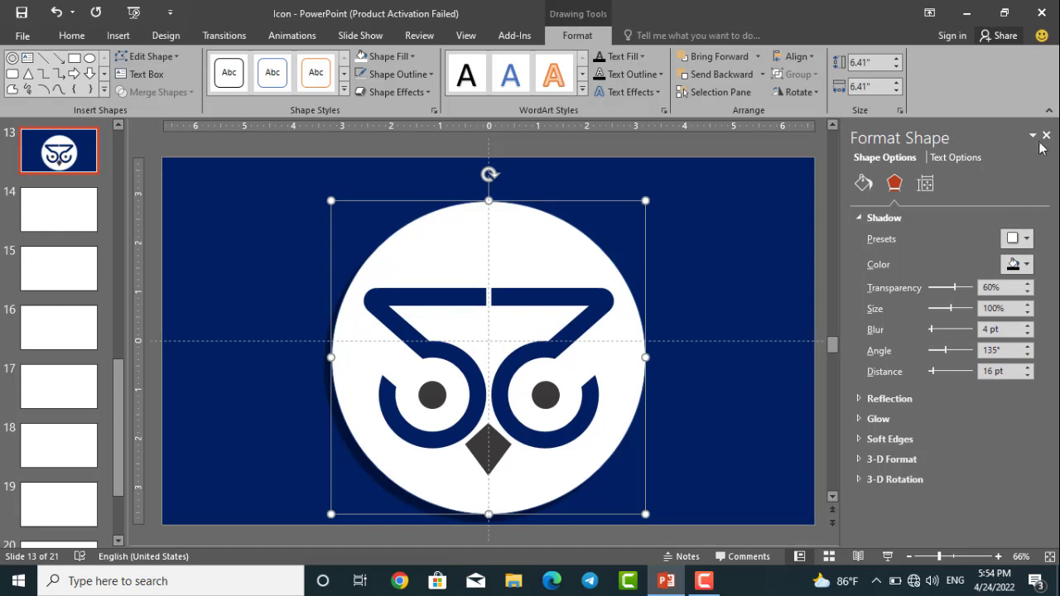
pyautogui.click(810, 194)
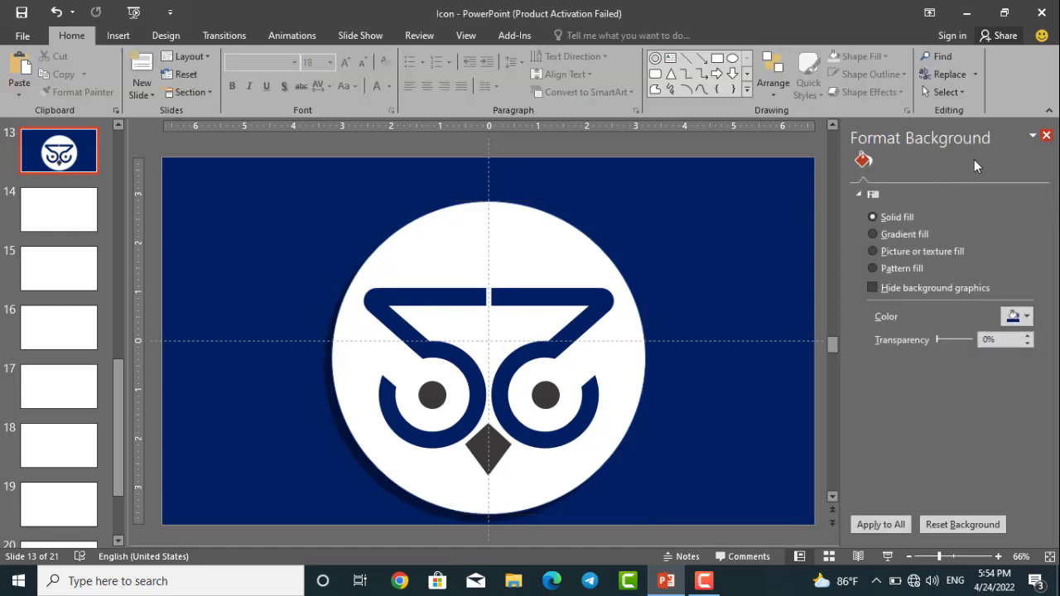
pyautogui.click(1045, 135)
# Select the circle and all owl face parts and group them into one object.
pyautogui.scroll(-2, 675, 240)
pyautogui.moveTo(426, 187); pyautogui.dragTo(801, 489)
pyautogui.hotkey('ctrl', 'g')
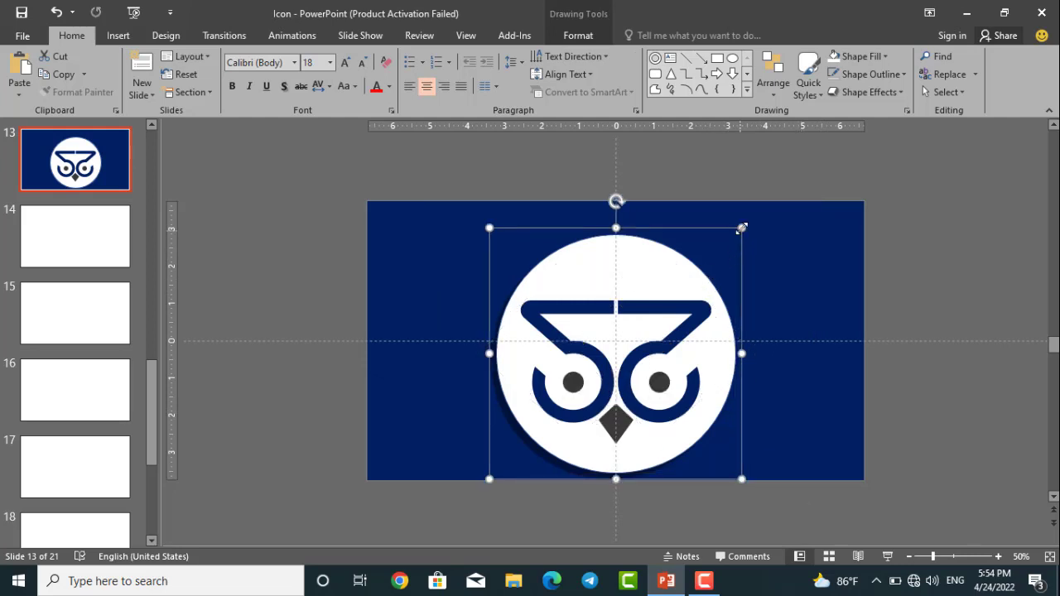
# Shrink the grouped owl icon to about 4.8" and center it on the slide.
pyautogui.moveTo(741, 228); pyautogui.dragTo(677, 293)
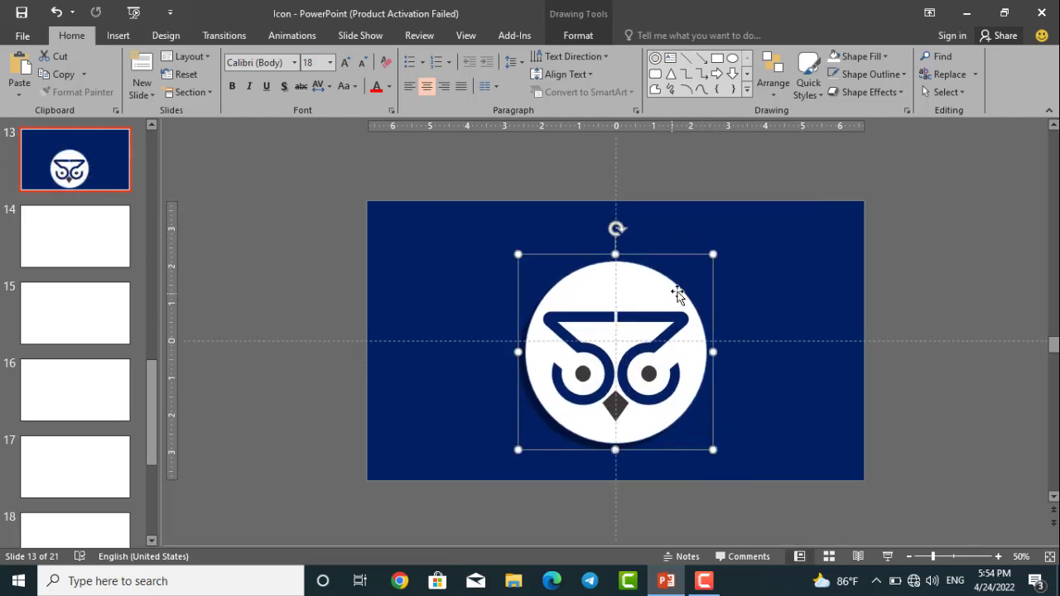
pyautogui.scroll(2, 677, 292)
pyautogui.moveTo(762, 197); pyautogui.dragTo(740, 219)
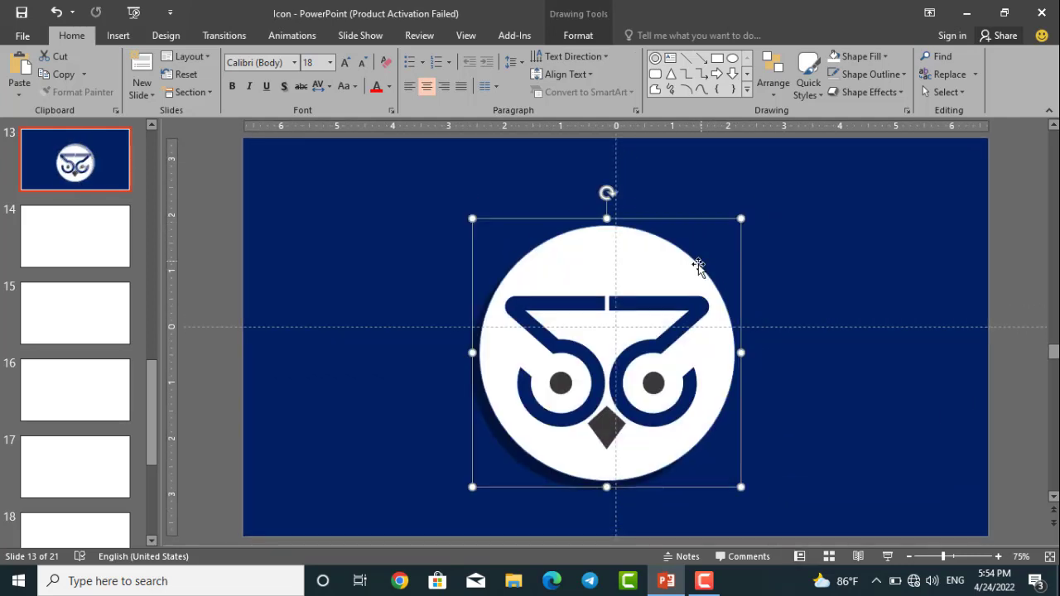
pyautogui.moveTo(698, 265); pyautogui.dragTo(703, 241)
pyautogui.click(817, 298)
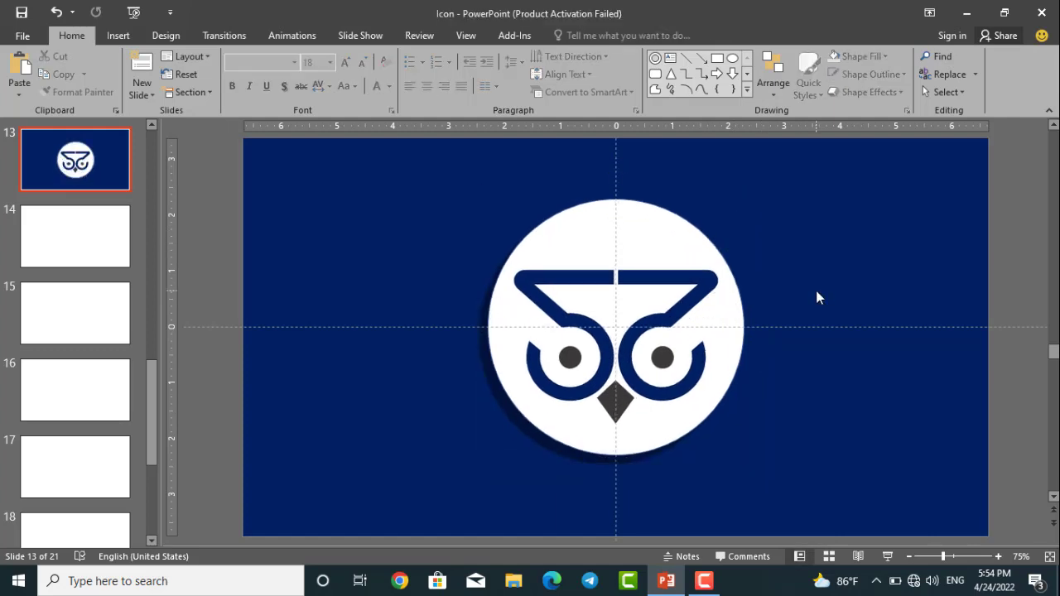
# Select the grouped owl icon and bring up the animation effects for it.
pyautogui.click(662, 244)
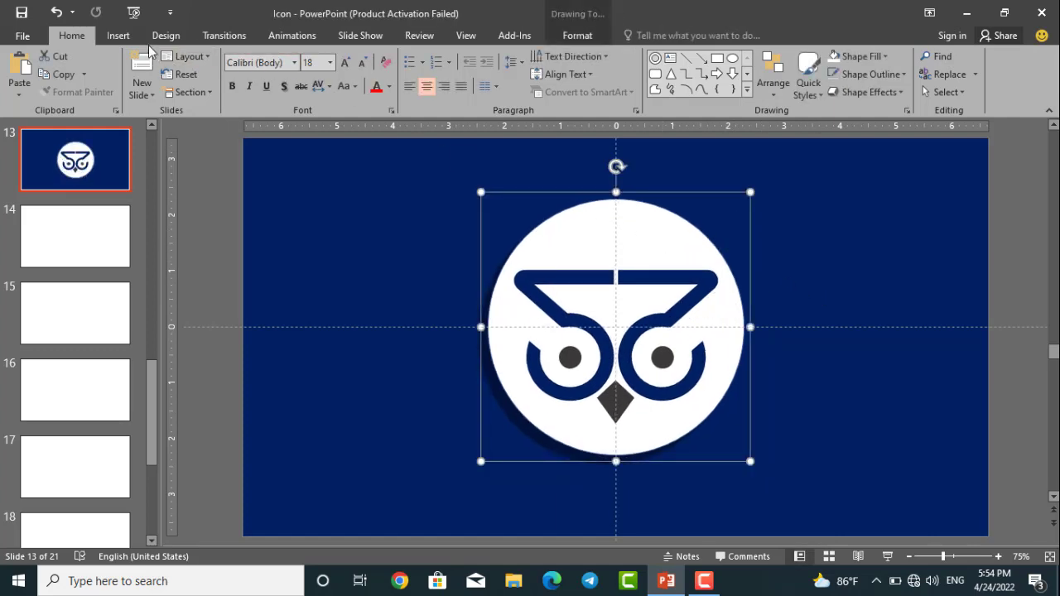
pyautogui.click(120, 36)
pyautogui.click(78, 36)
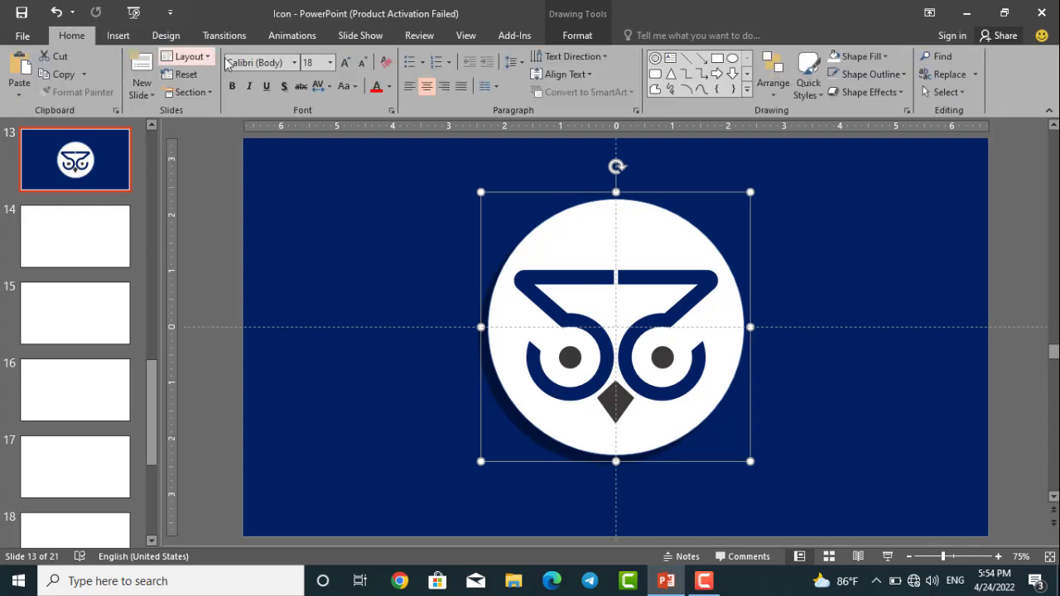
pyautogui.click(291, 36)
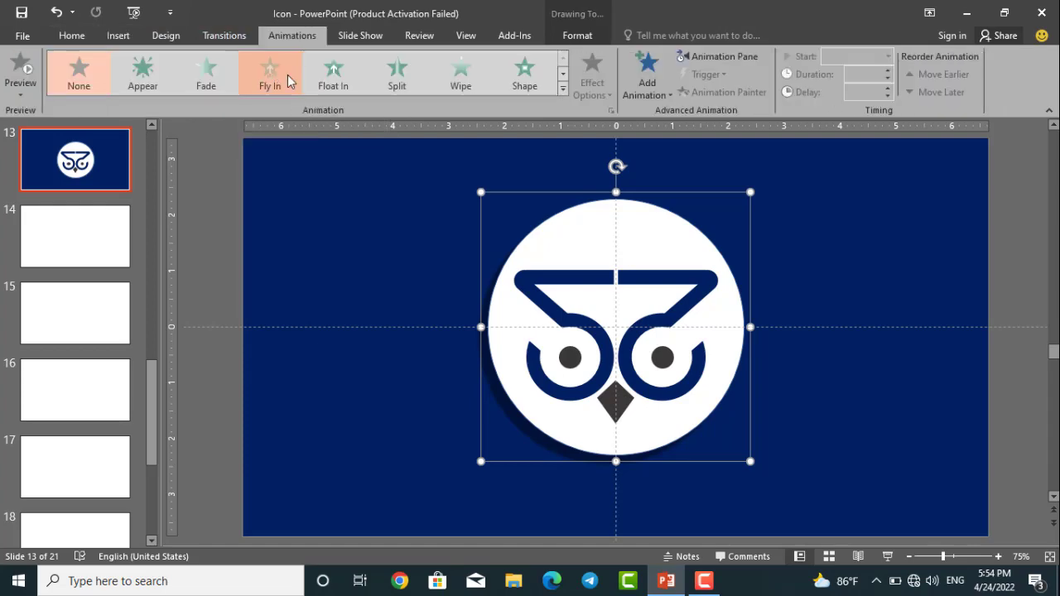